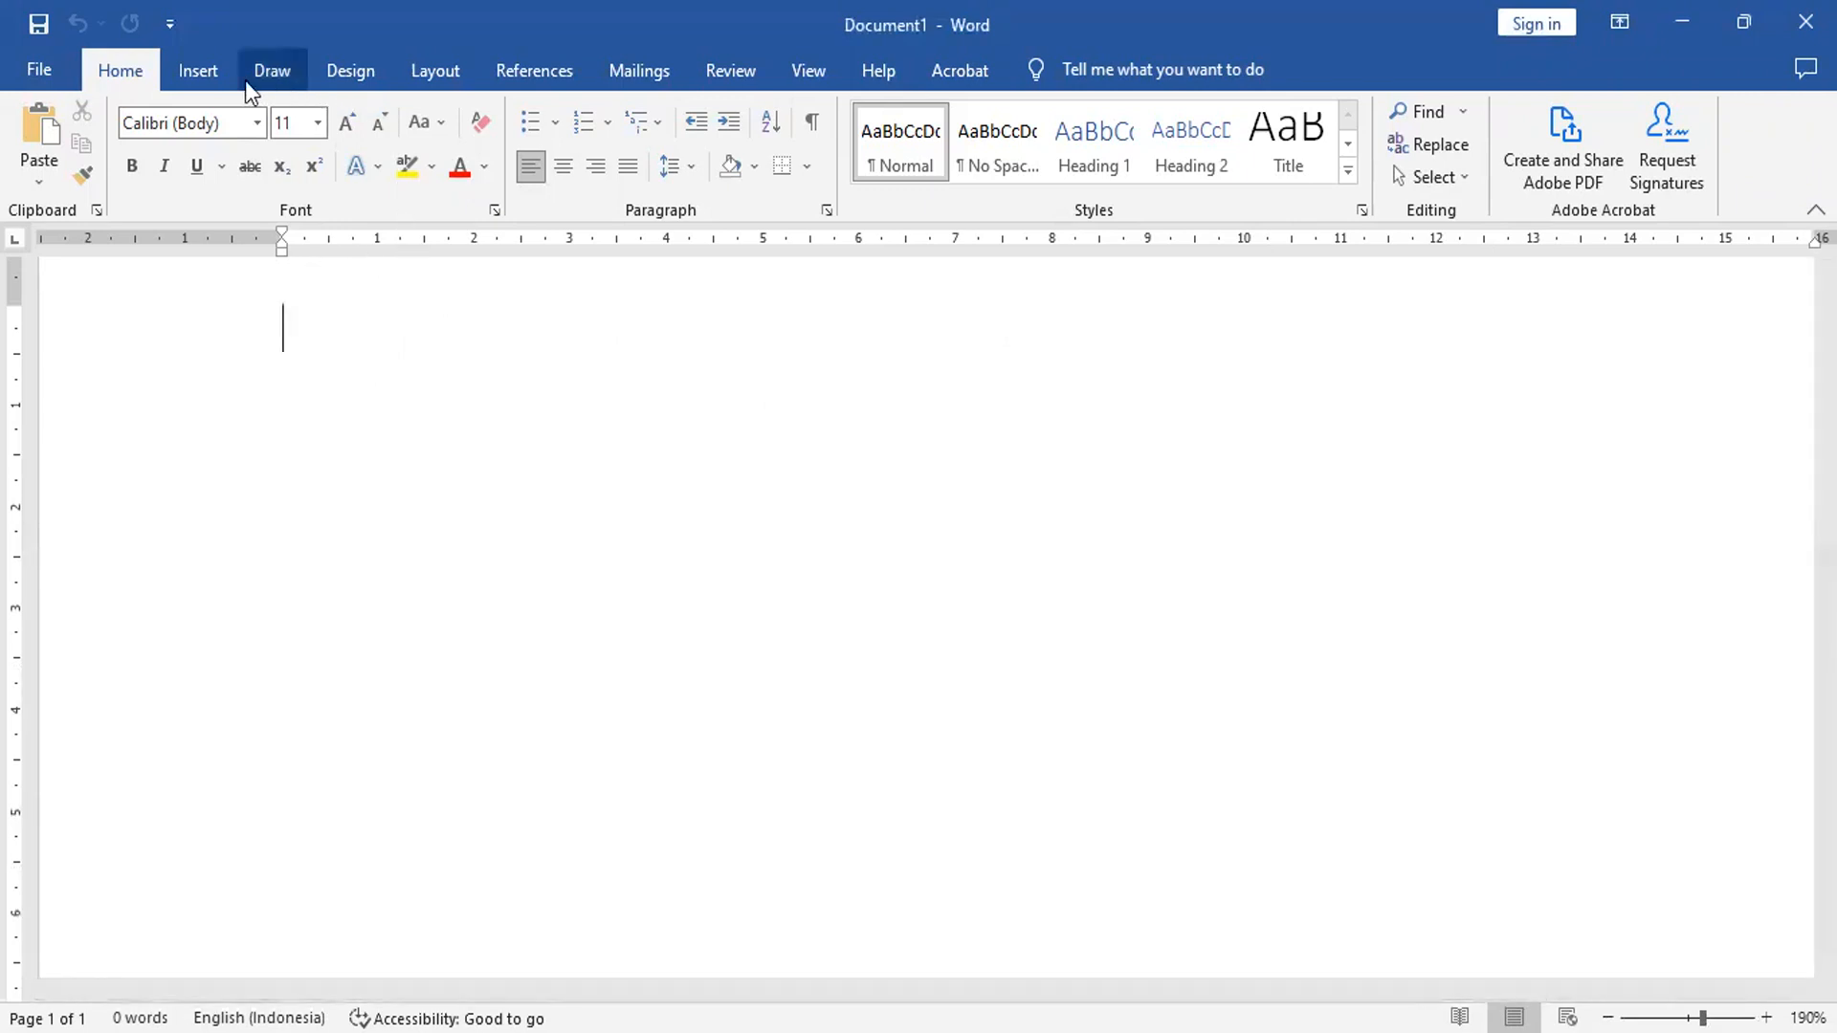
# - Insert an empty 3-column by 3-row table at the top of the page
pyautogui.click(203, 72)
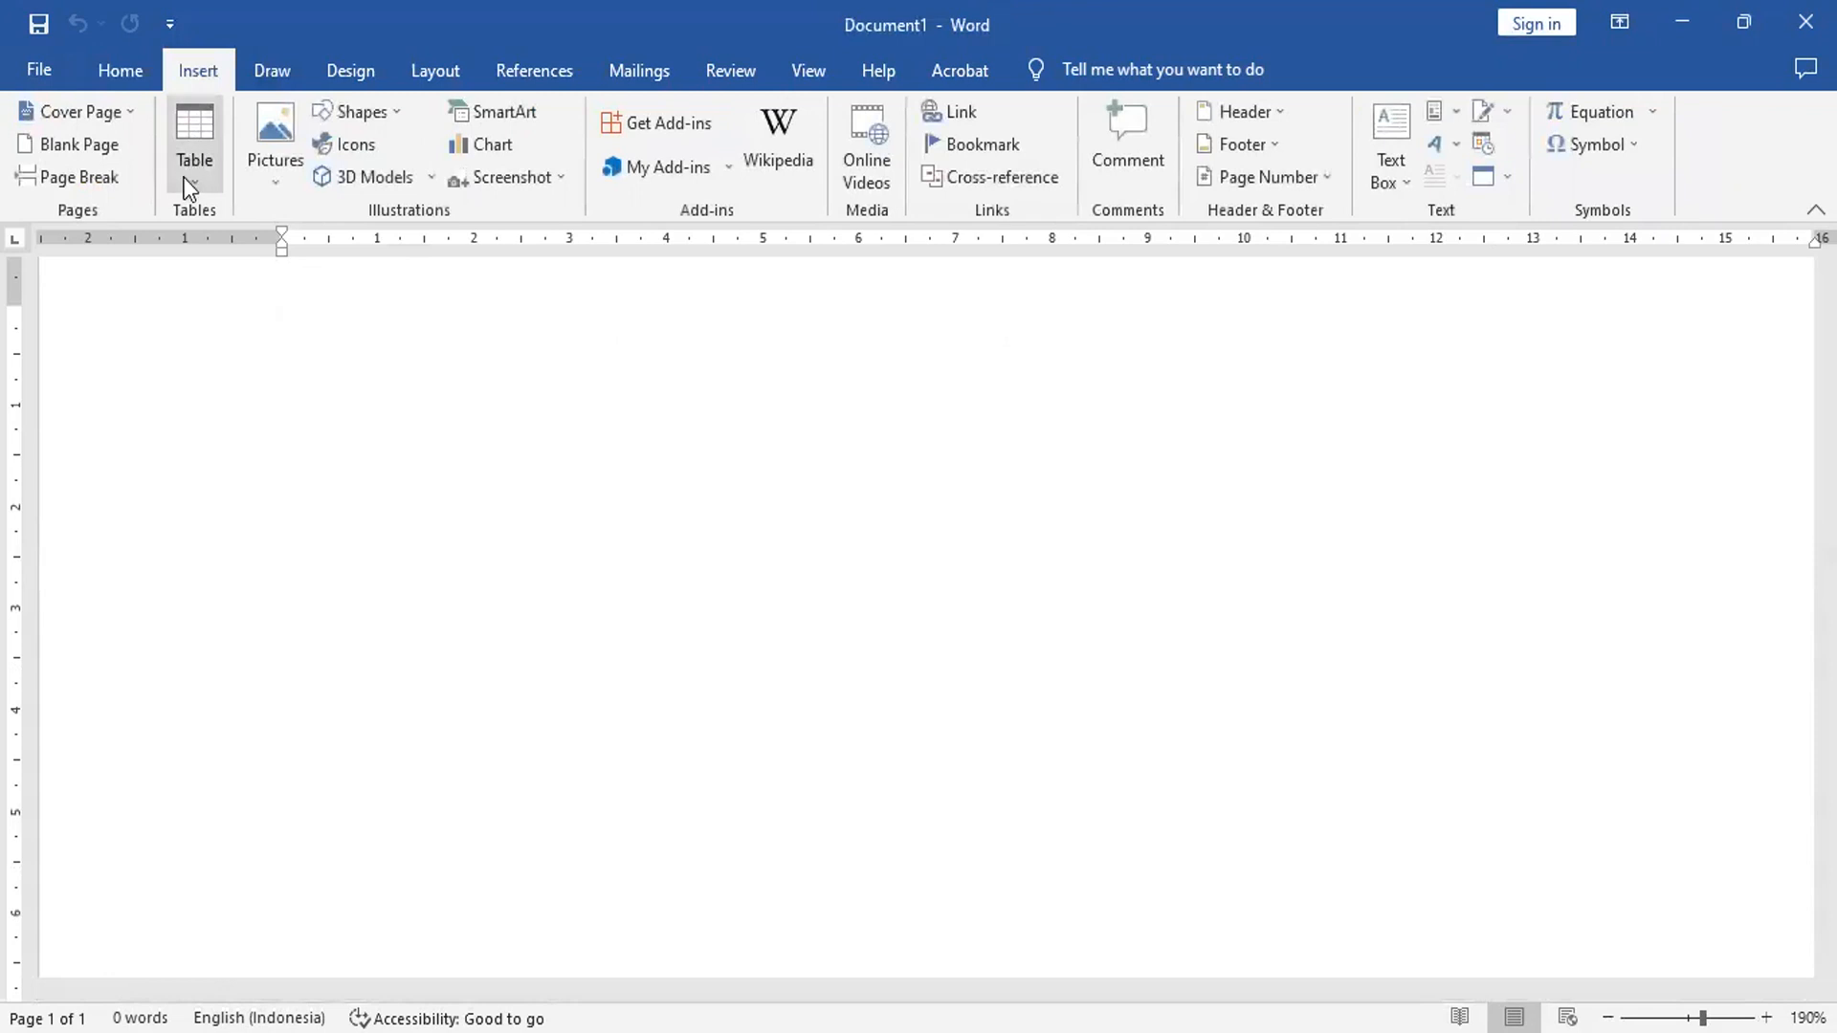
pyautogui.click(212, 134)
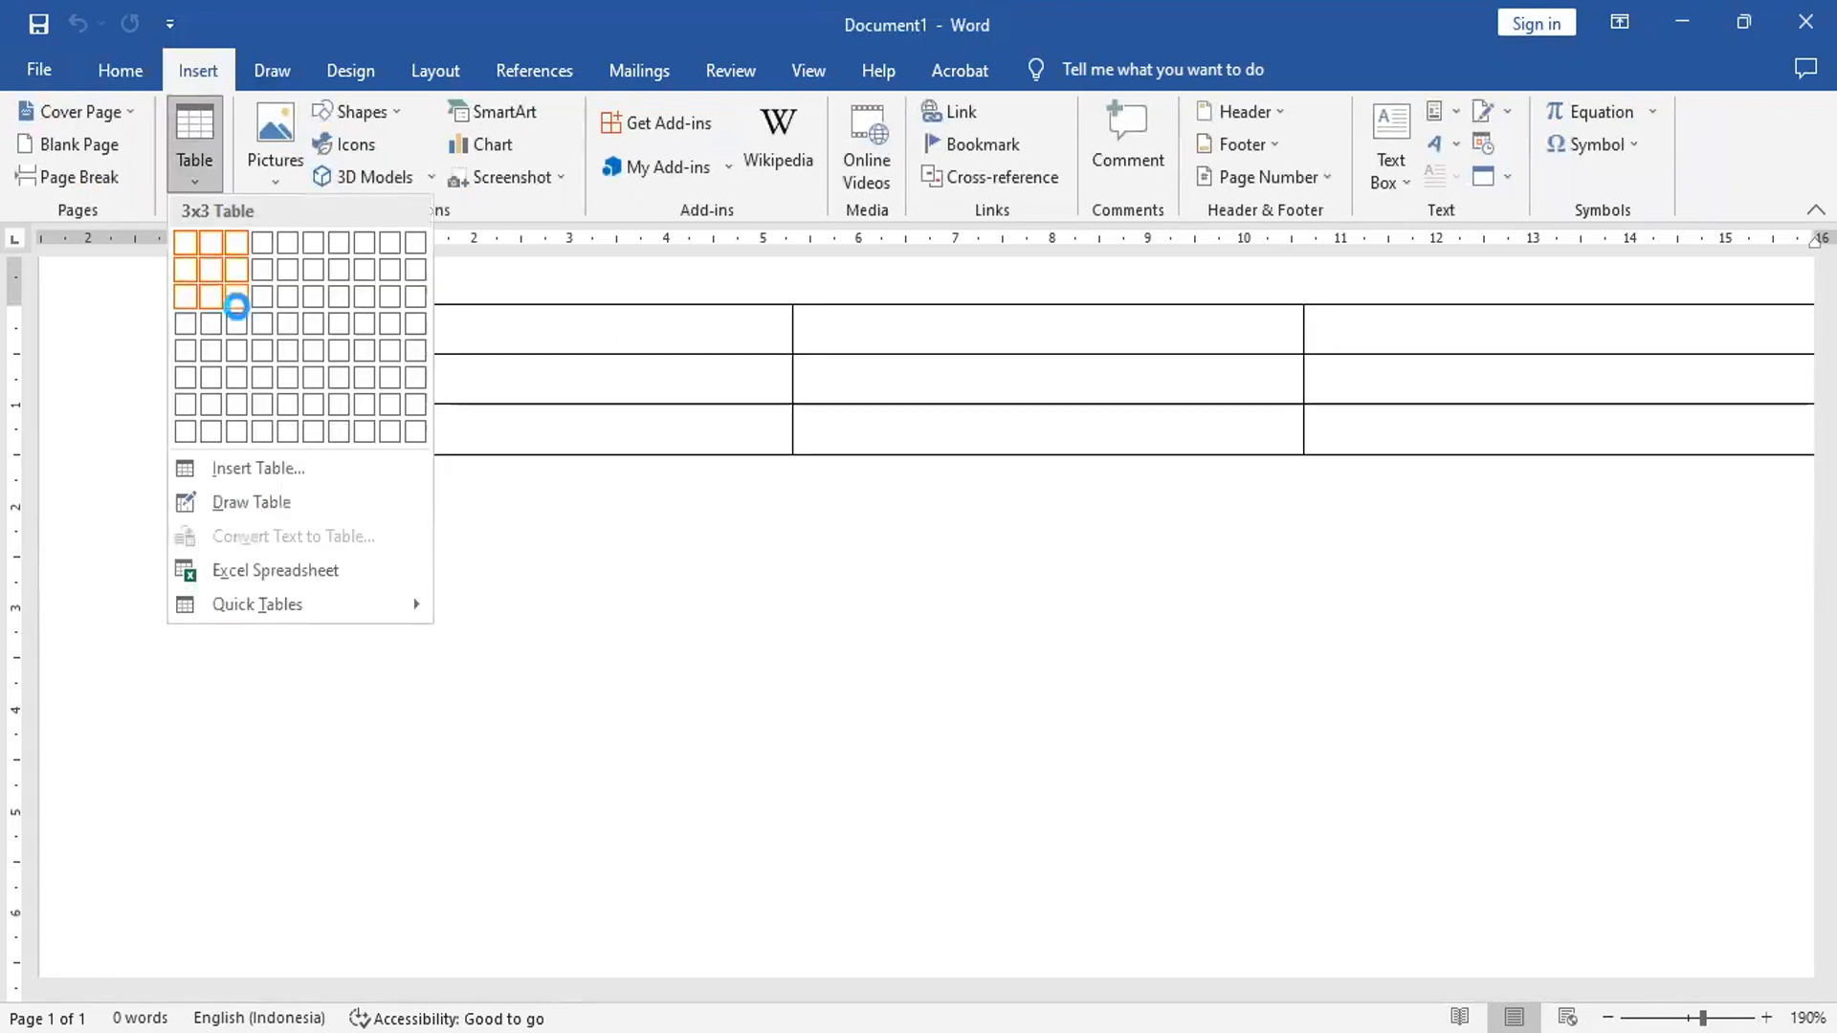
pyautogui.click(236, 306)
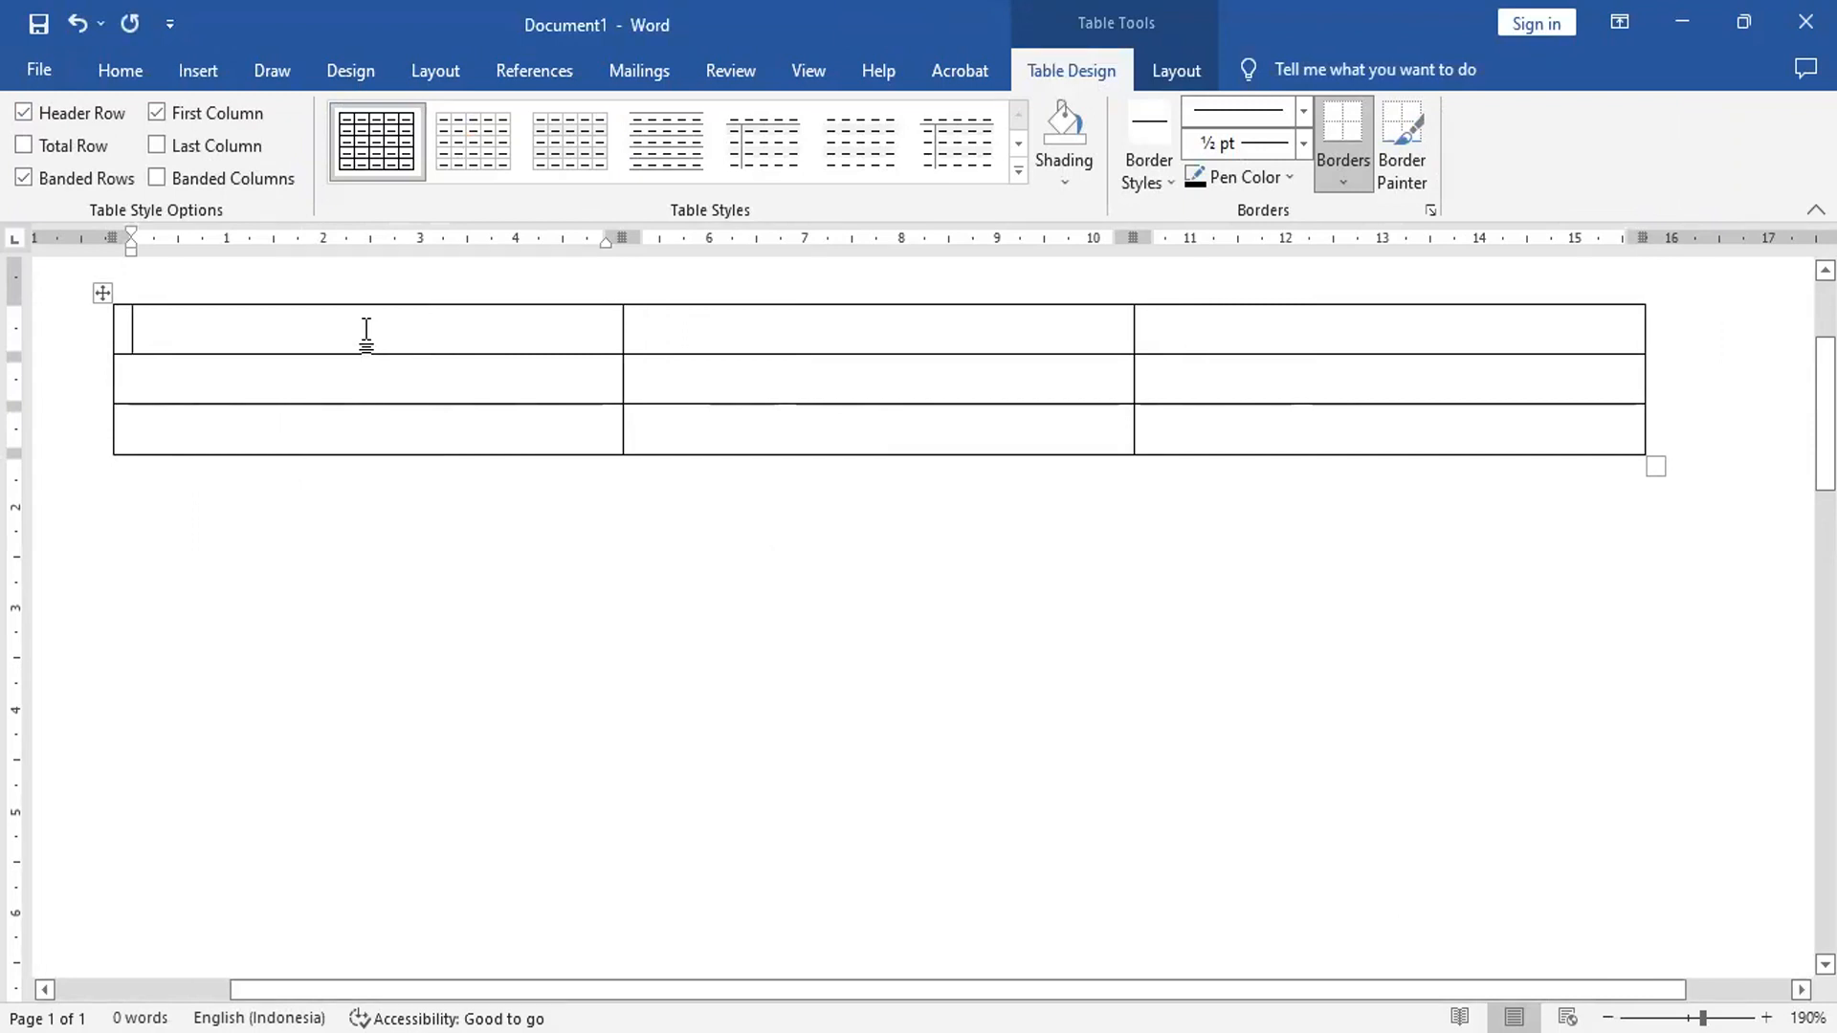
# - Fill the first row with 'Nomor Surat', ':' and '123/SC/III/SERTIJAB/2023'
pyautogui.write('Nomor')
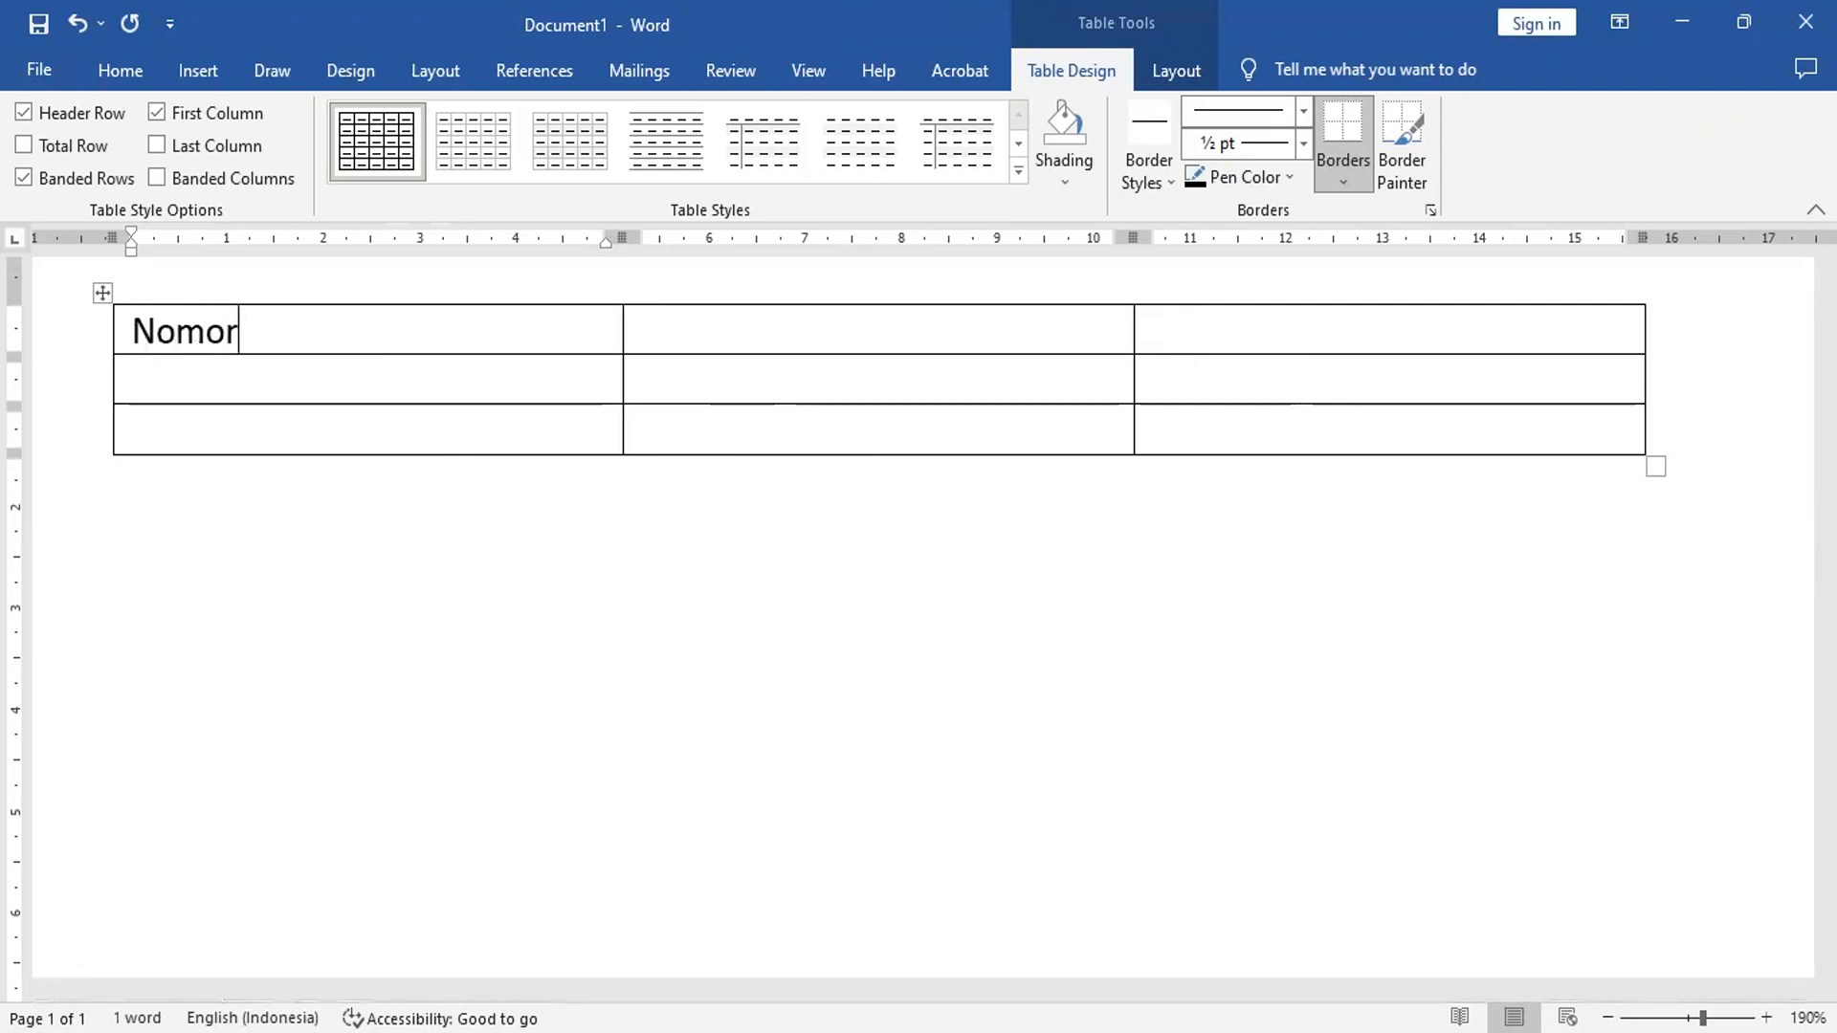
pyautogui.write(' Surat')
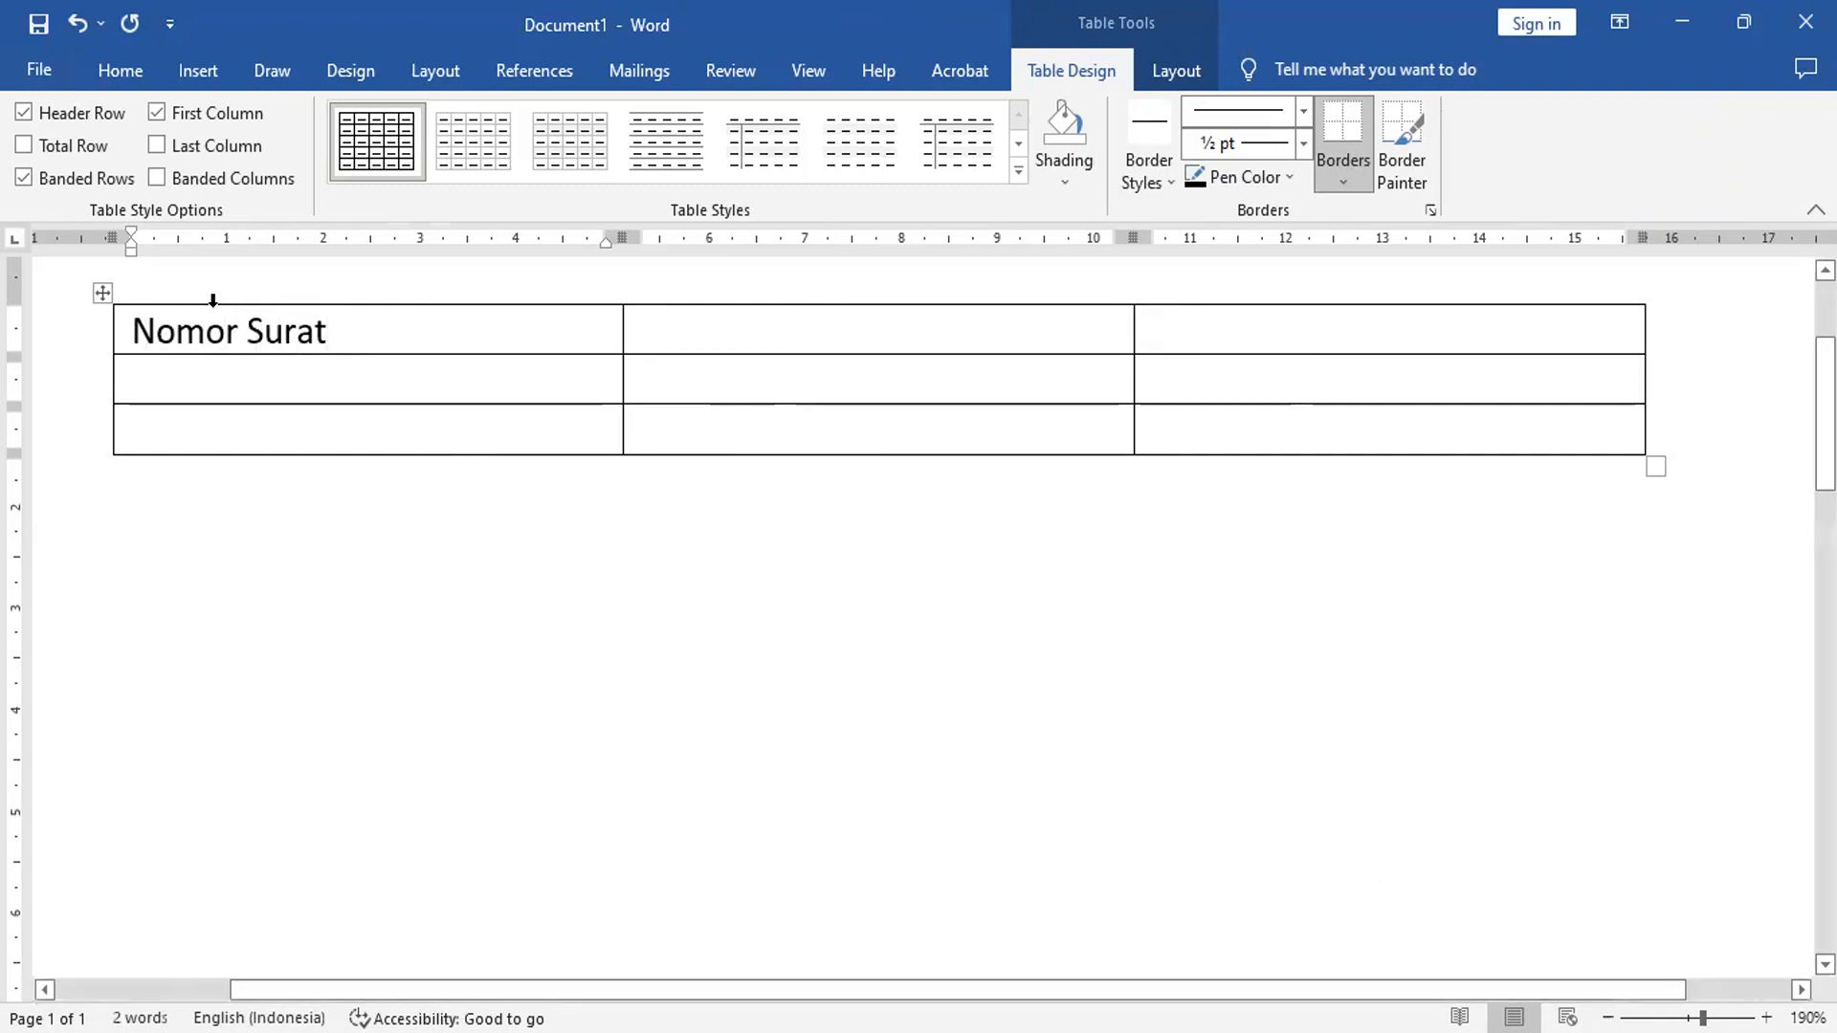
pyautogui.click(652, 324)
pyautogui.write(':')
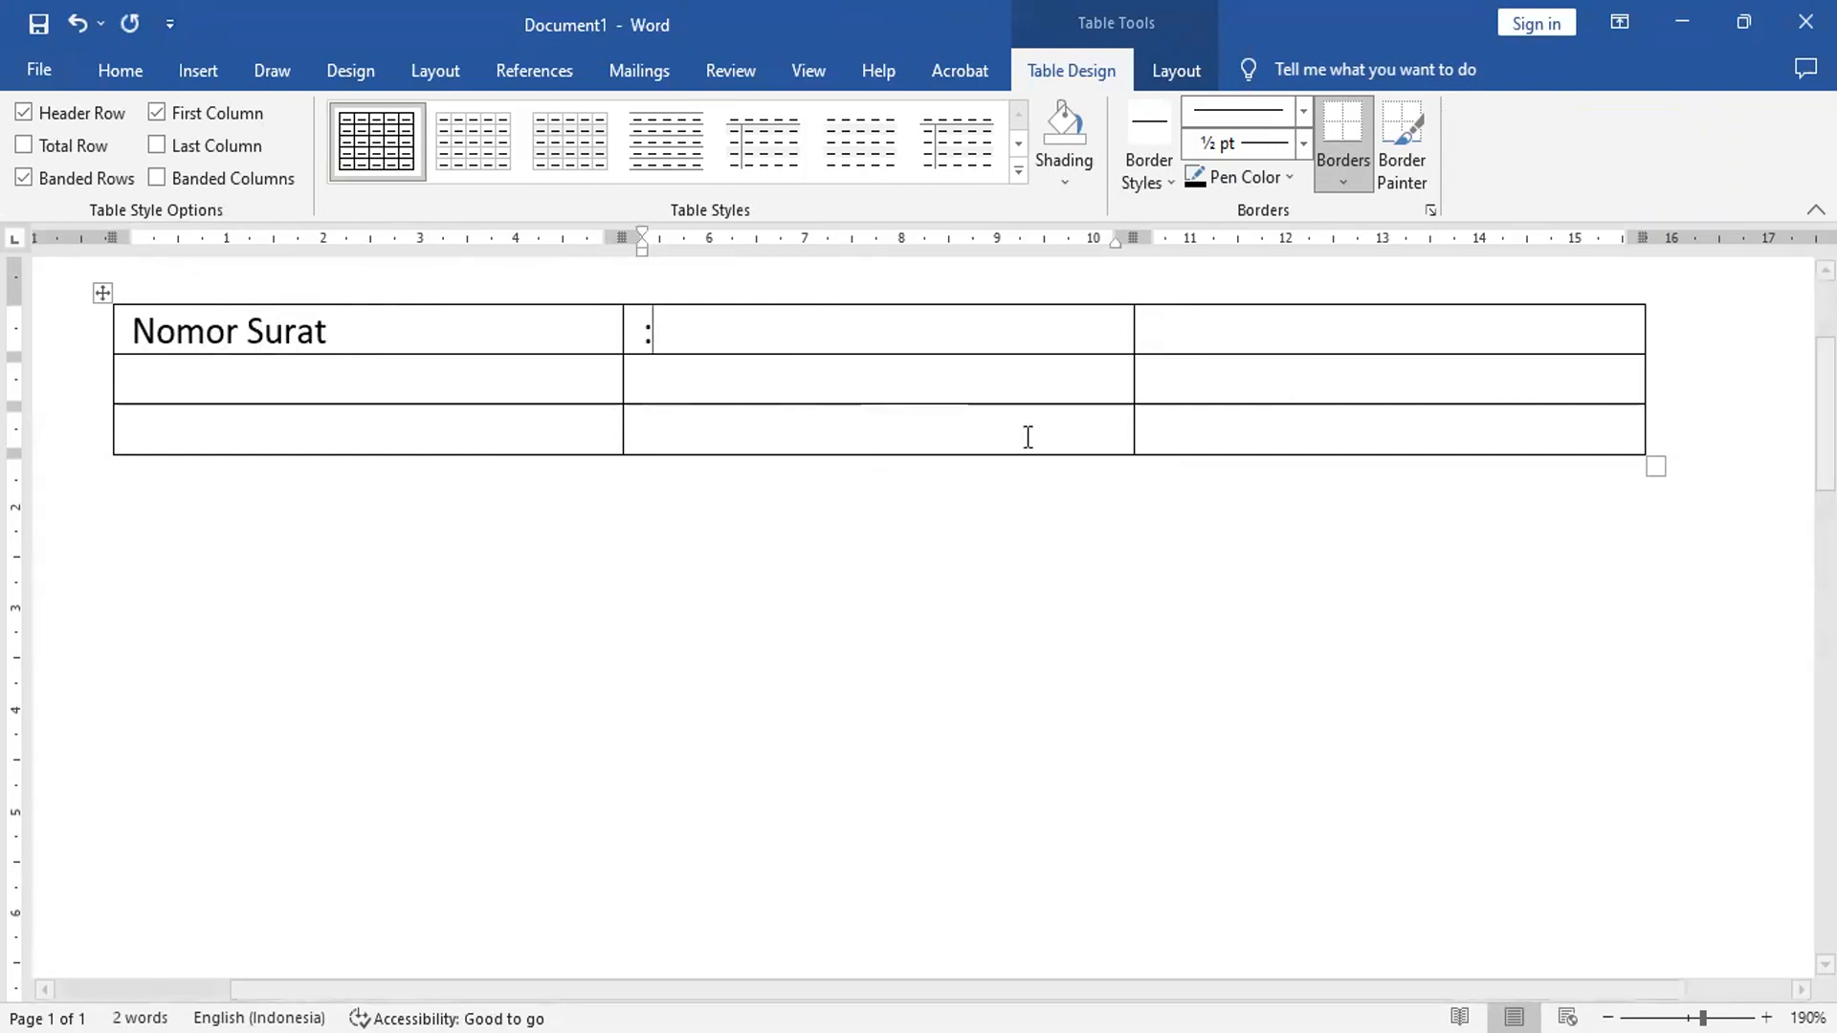
pyautogui.click(1273, 350)
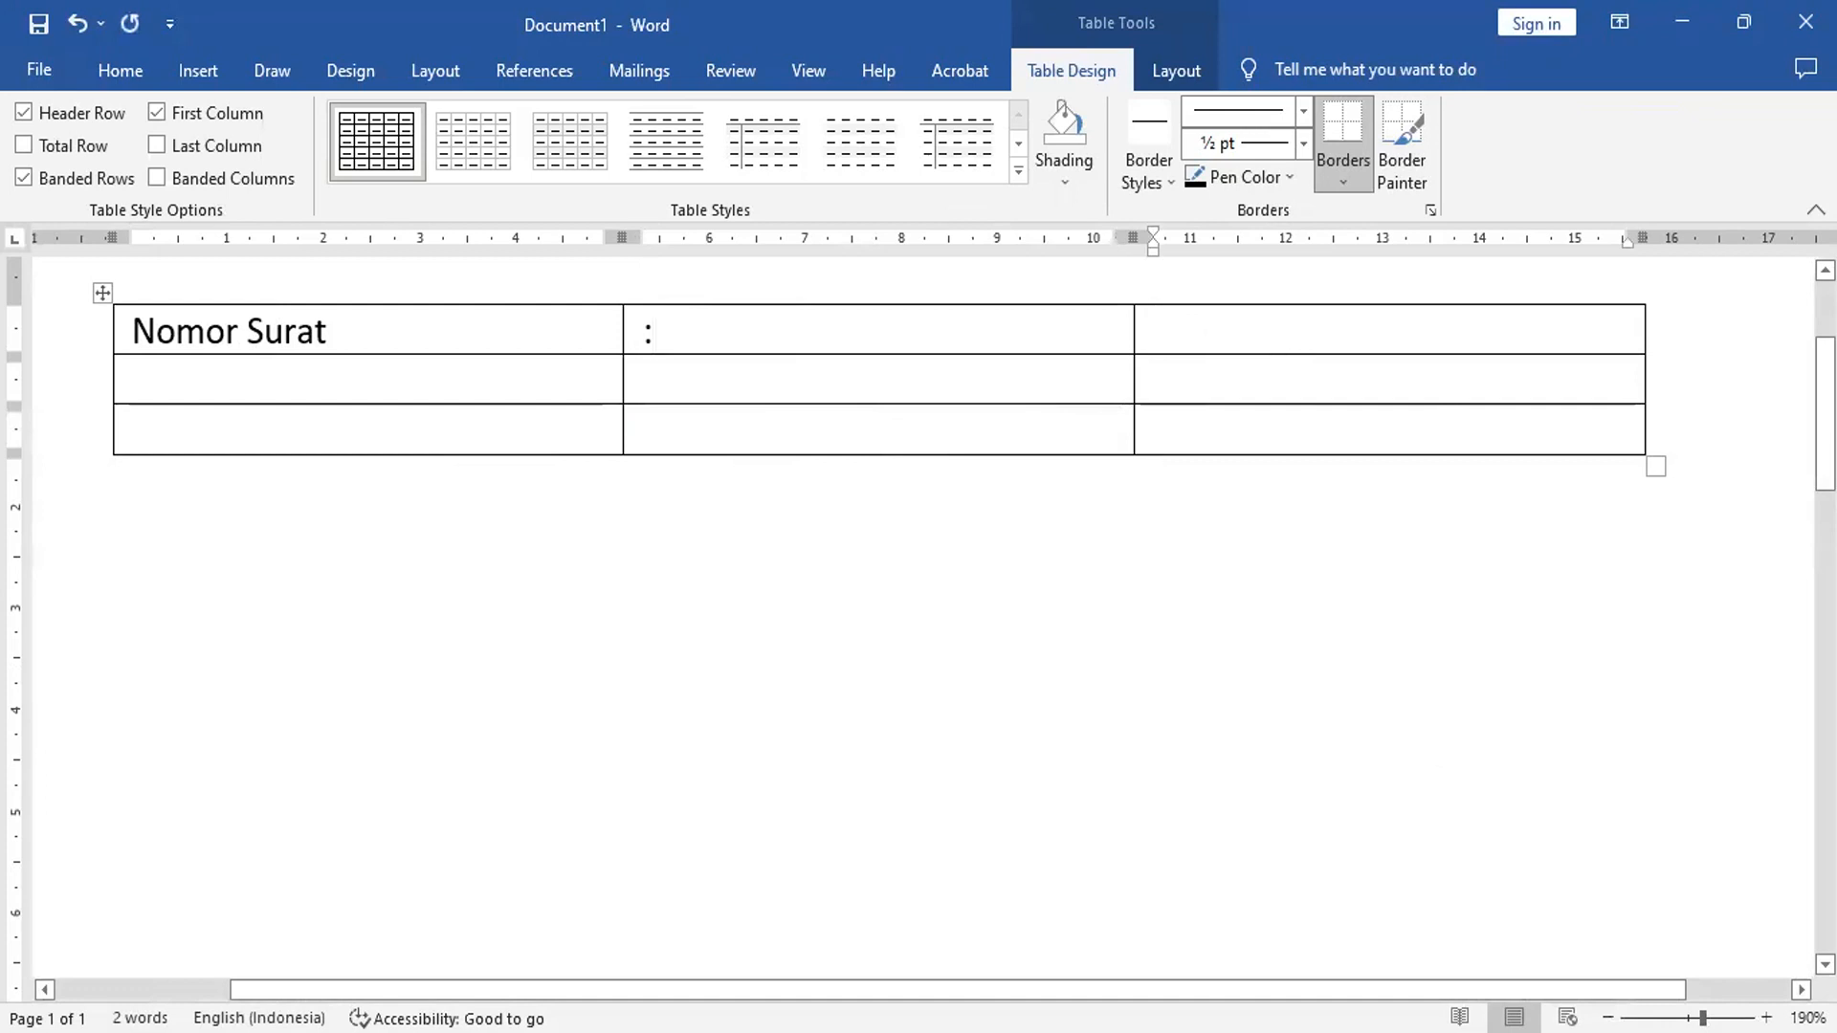
pyautogui.write('123/')
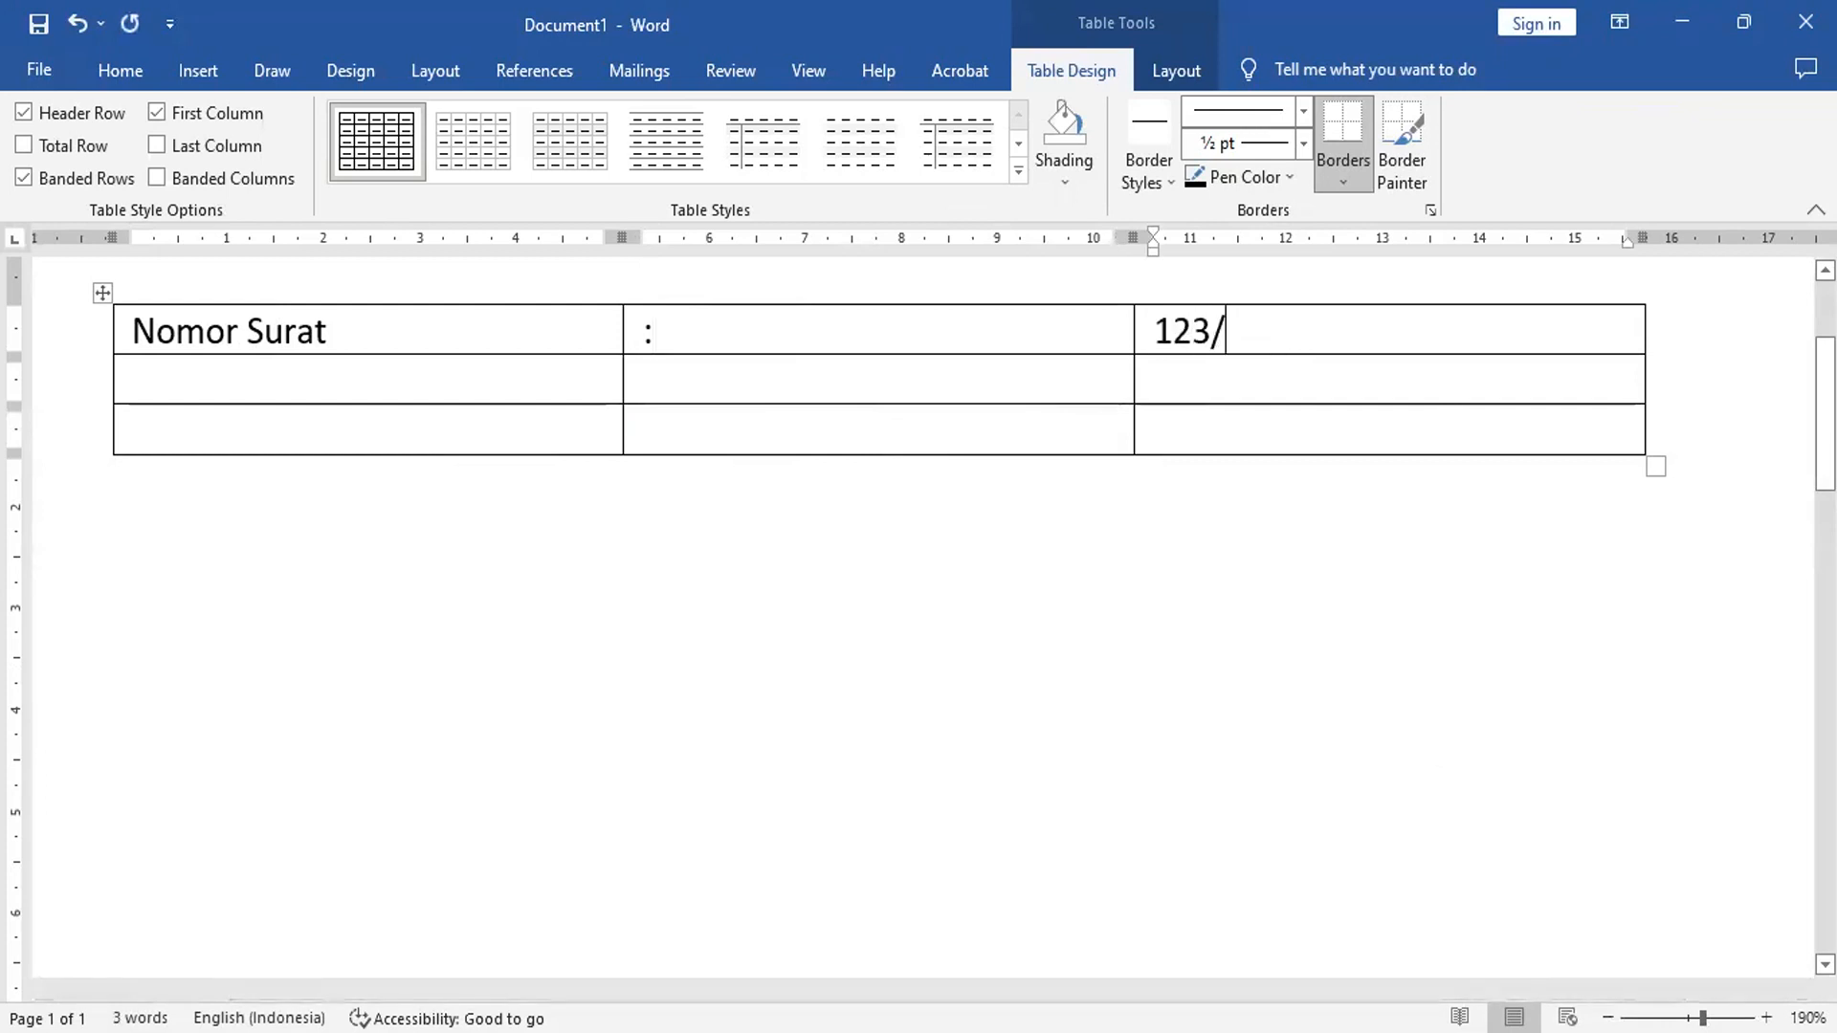
pyautogui.write('SC/III/')
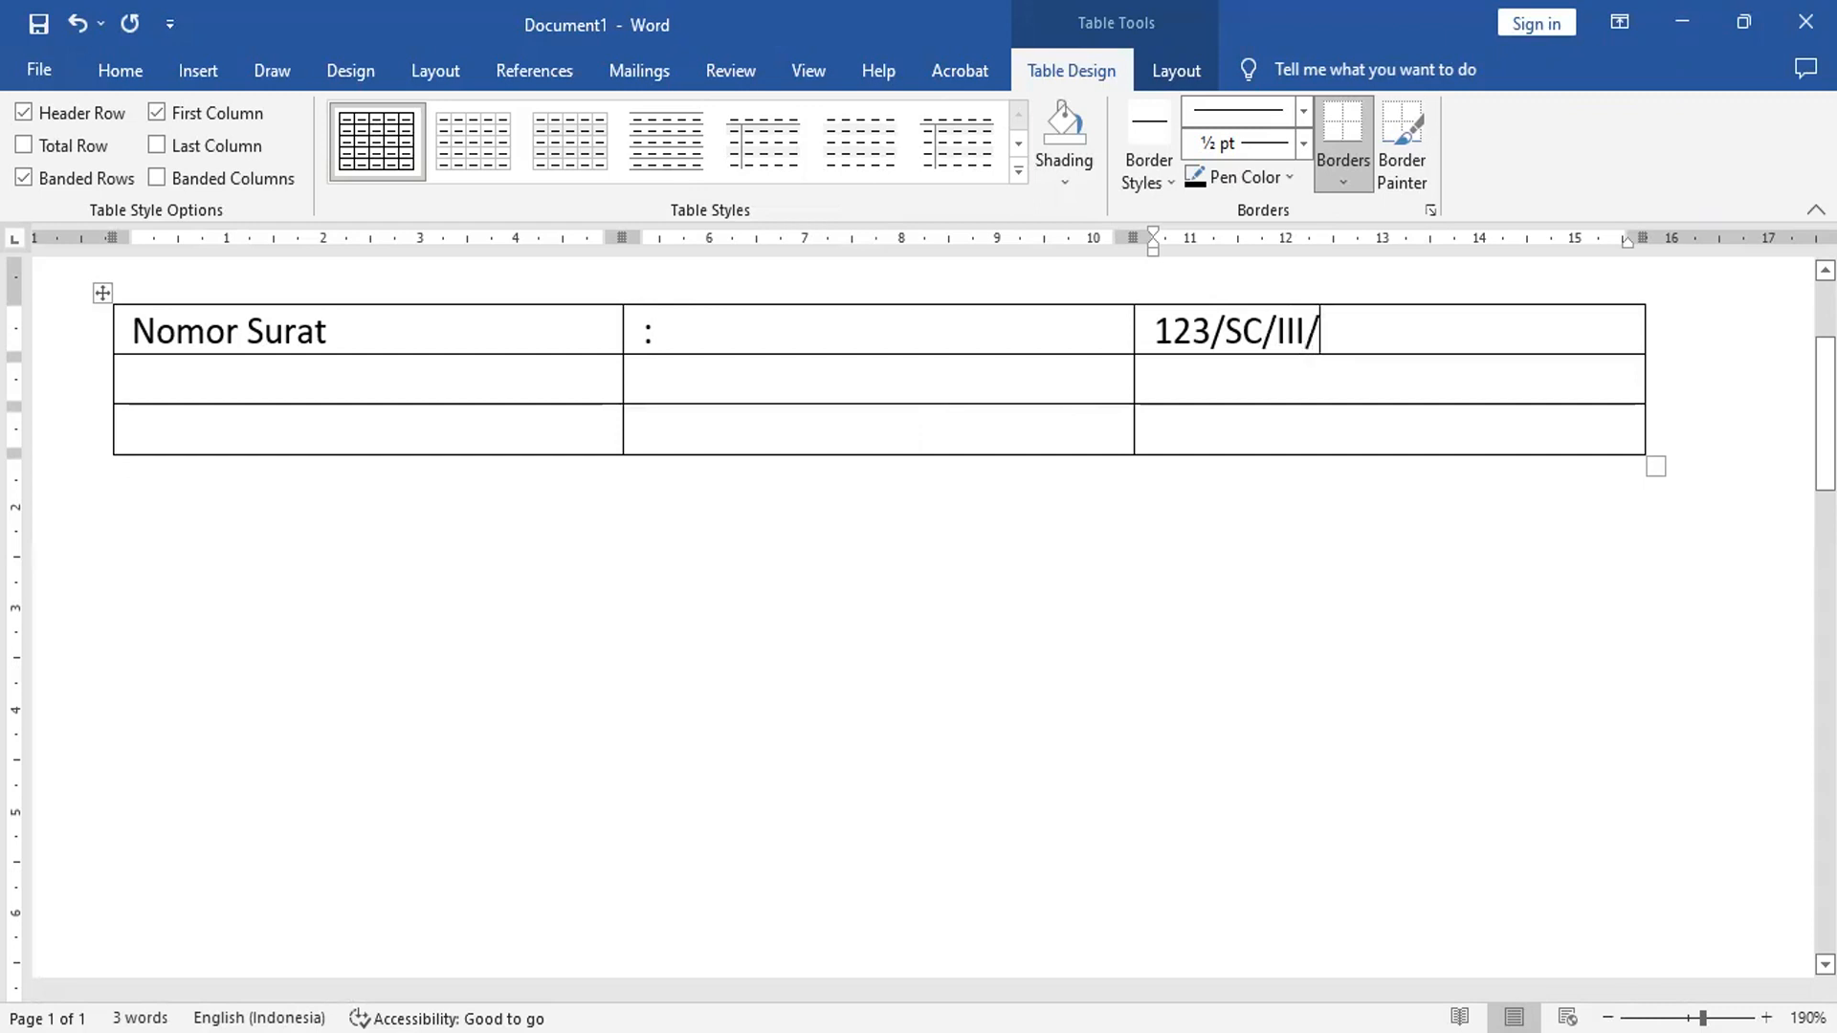
pyautogui.write('S')
pyautogui.press('BackSpace')
pyautogui.write('SERTIJAB/2023')
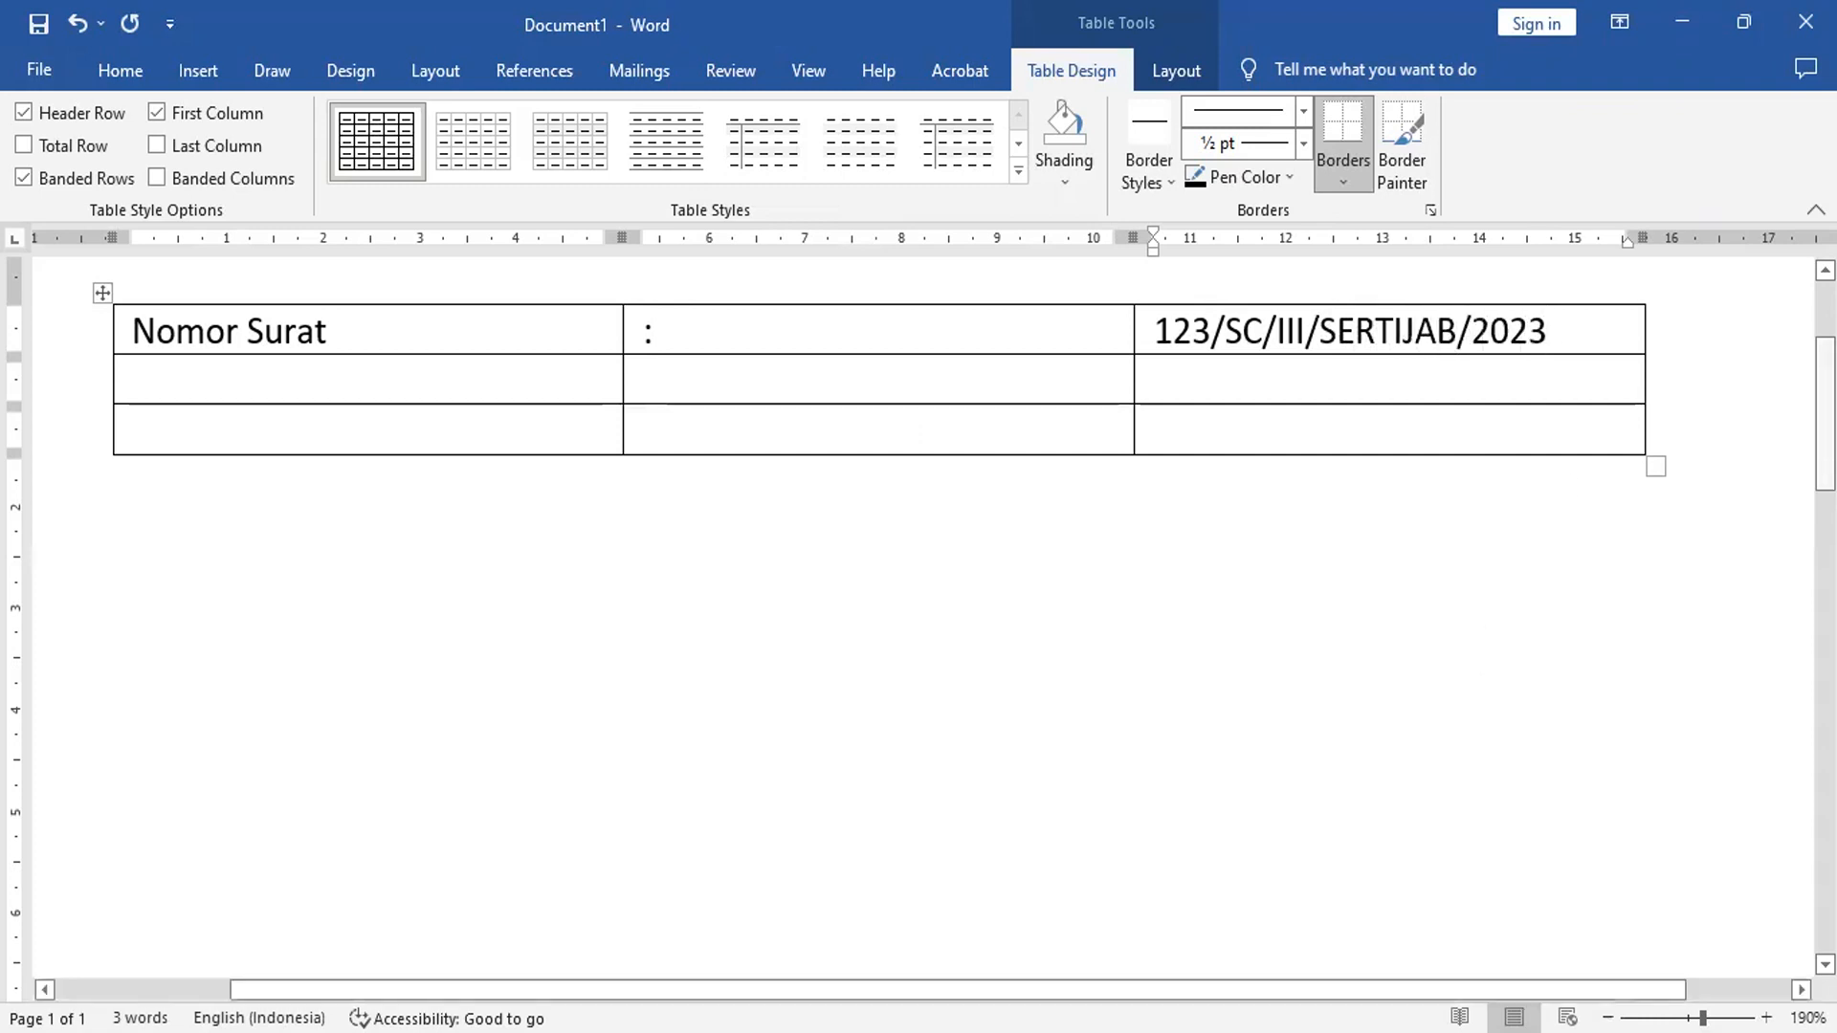
# - Fill row 2 to read 'Perihal : Serah Terima Jabatan'
pyautogui.click(196, 374)
pyautogui.write('Perihal')
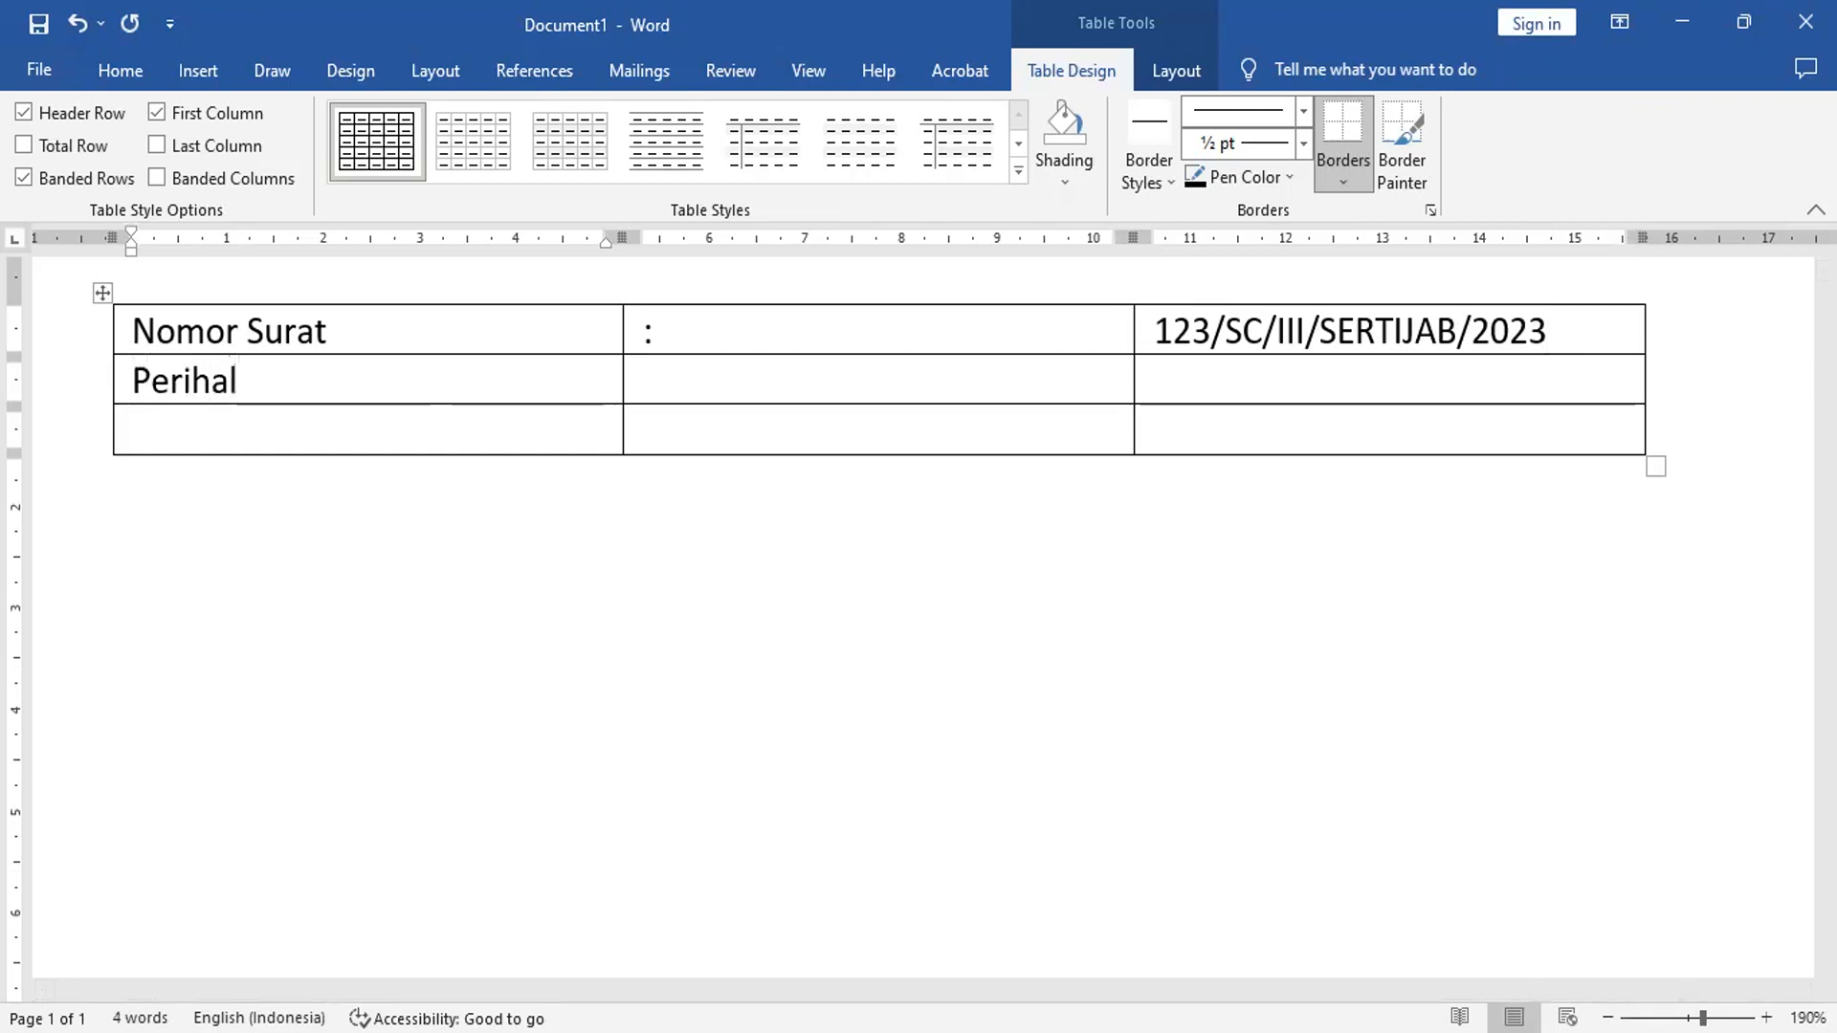
pyautogui.press('Tab')
pyautogui.press('Tab')
pyautogui.write('Sera')
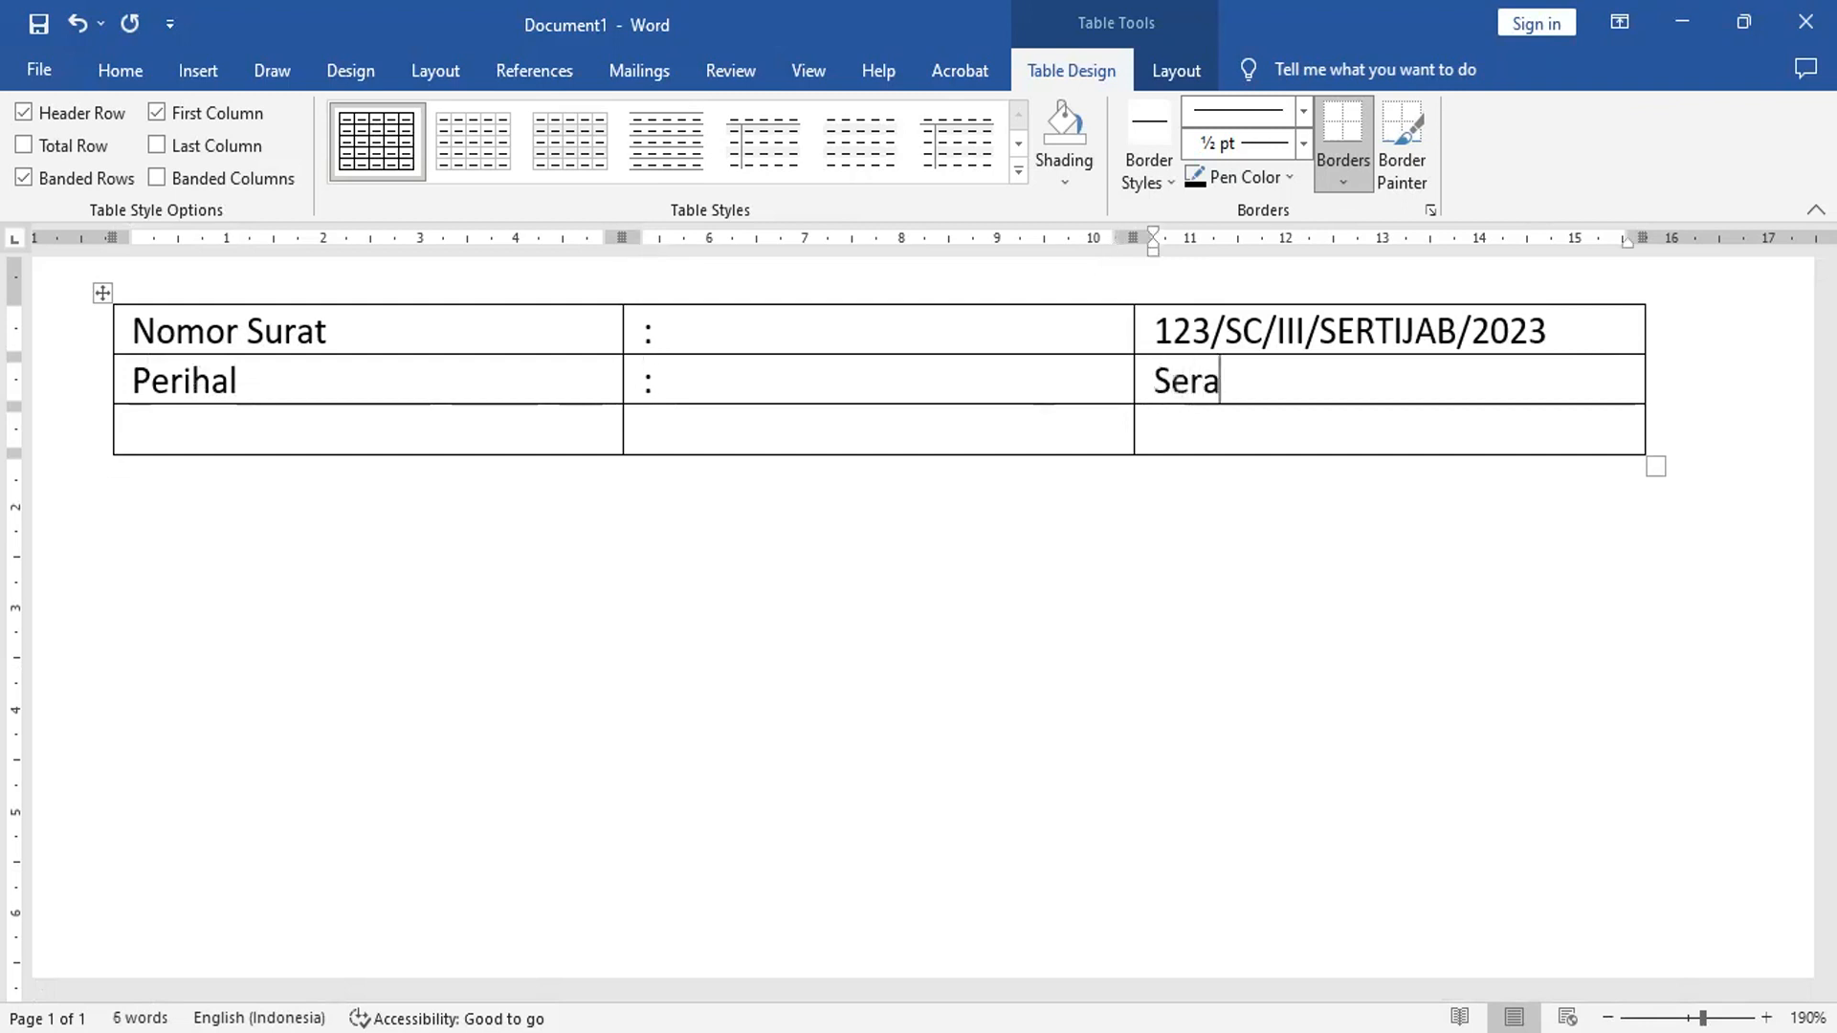
pyautogui.write('h Terima')
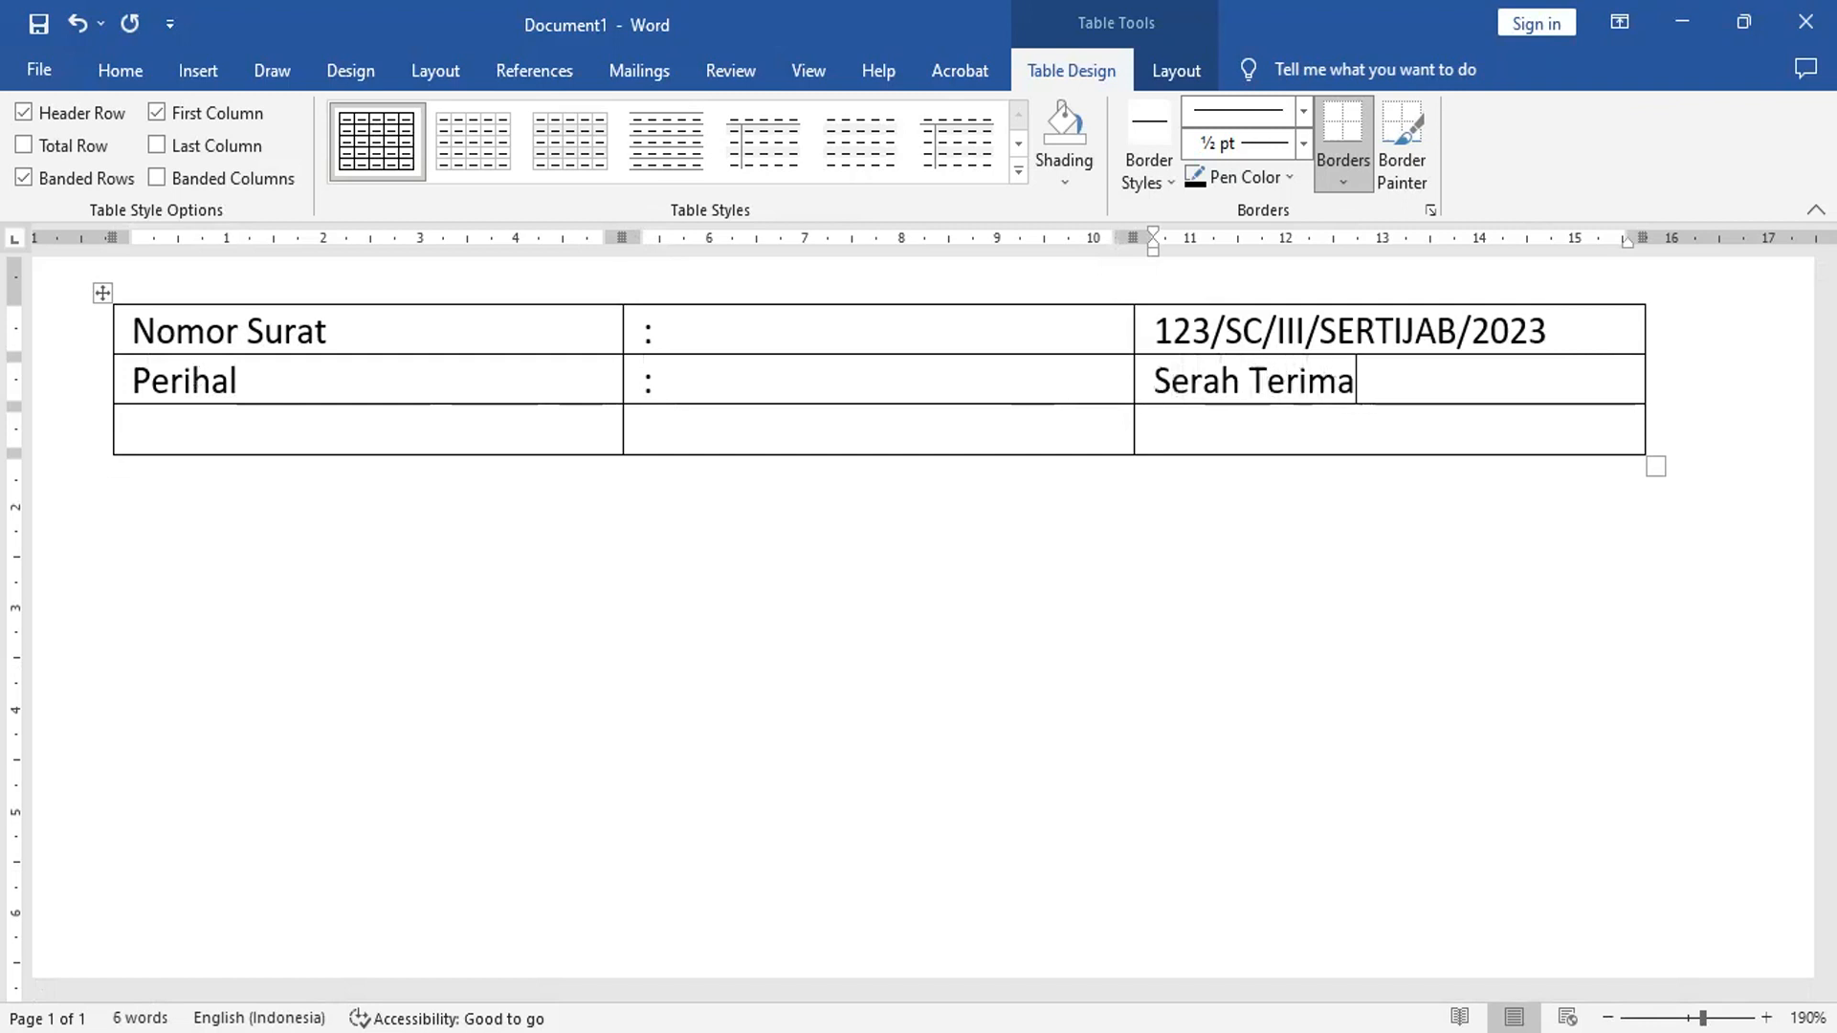
pyautogui.write(' Jabatan')
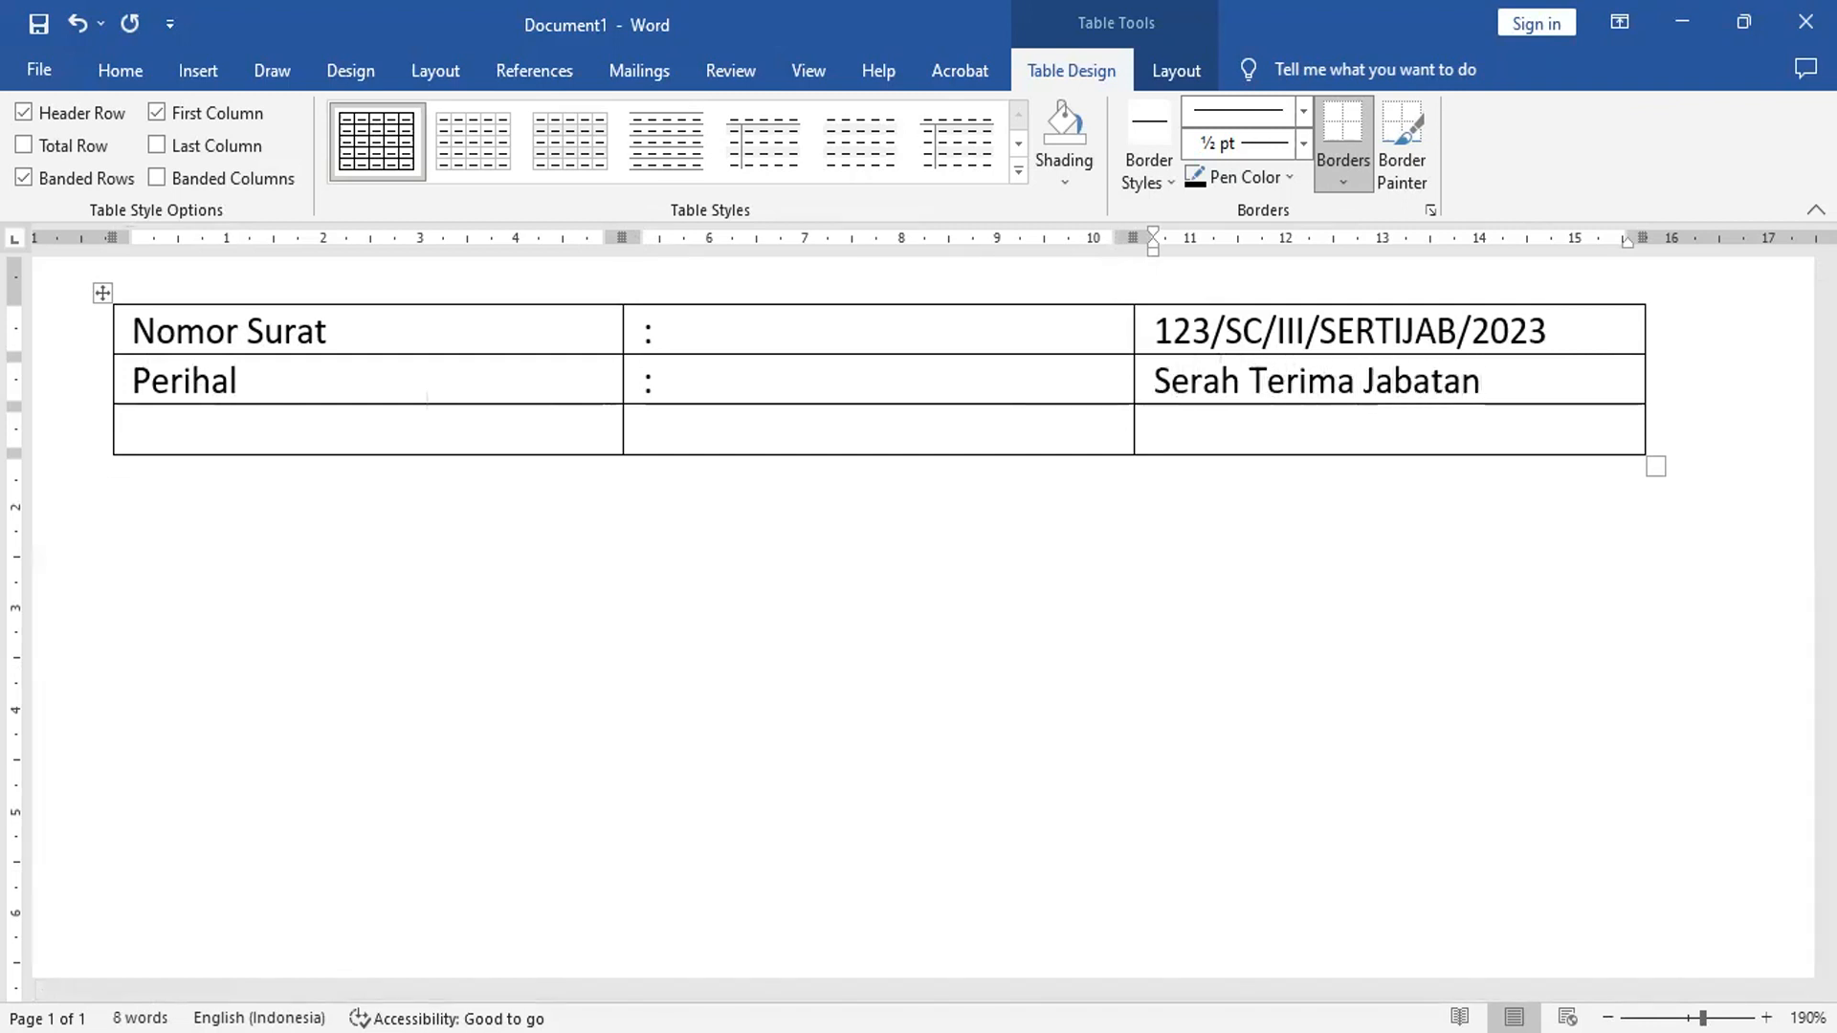
# - Fill row 3 with 'Lampiran', ':' and '3 Bundel'
pyautogui.press('Tab')
pyautogui.write('Lampiran')
pyautogui.press('Tab')
pyautogui.write(':')
pyautogui.press('Tab')
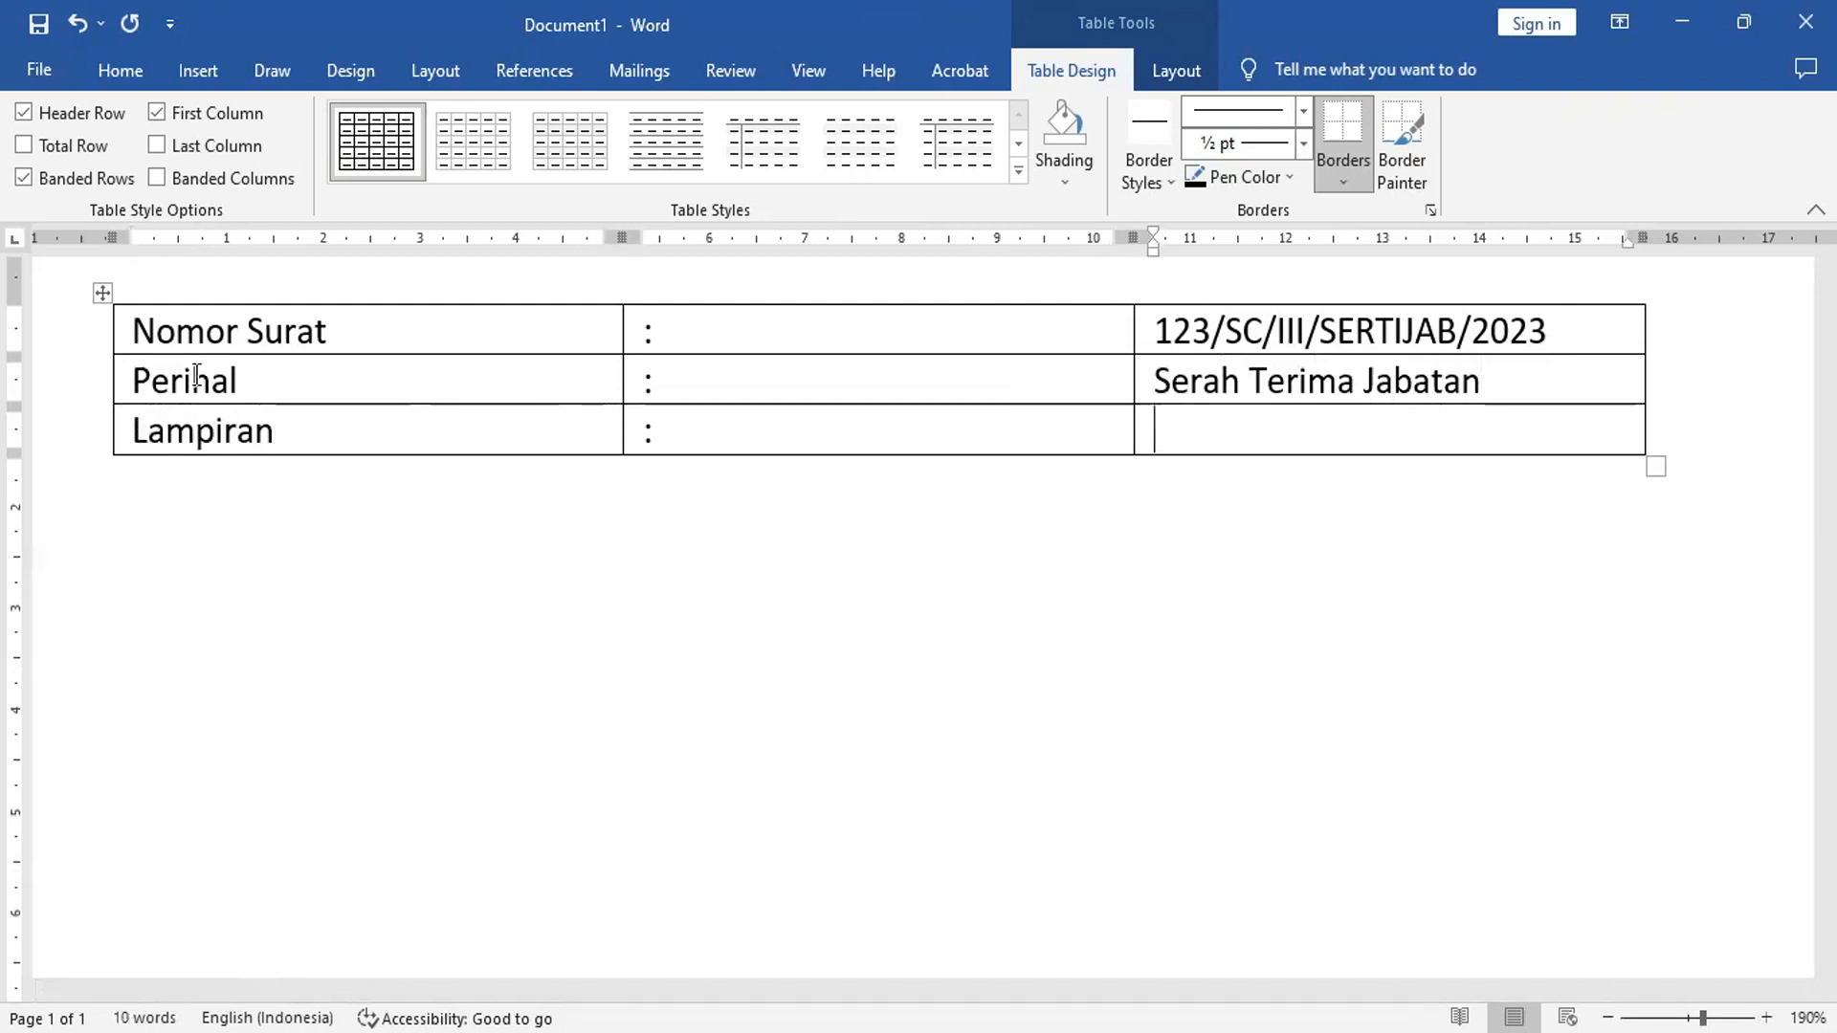
pyautogui.write('3 Bundel')
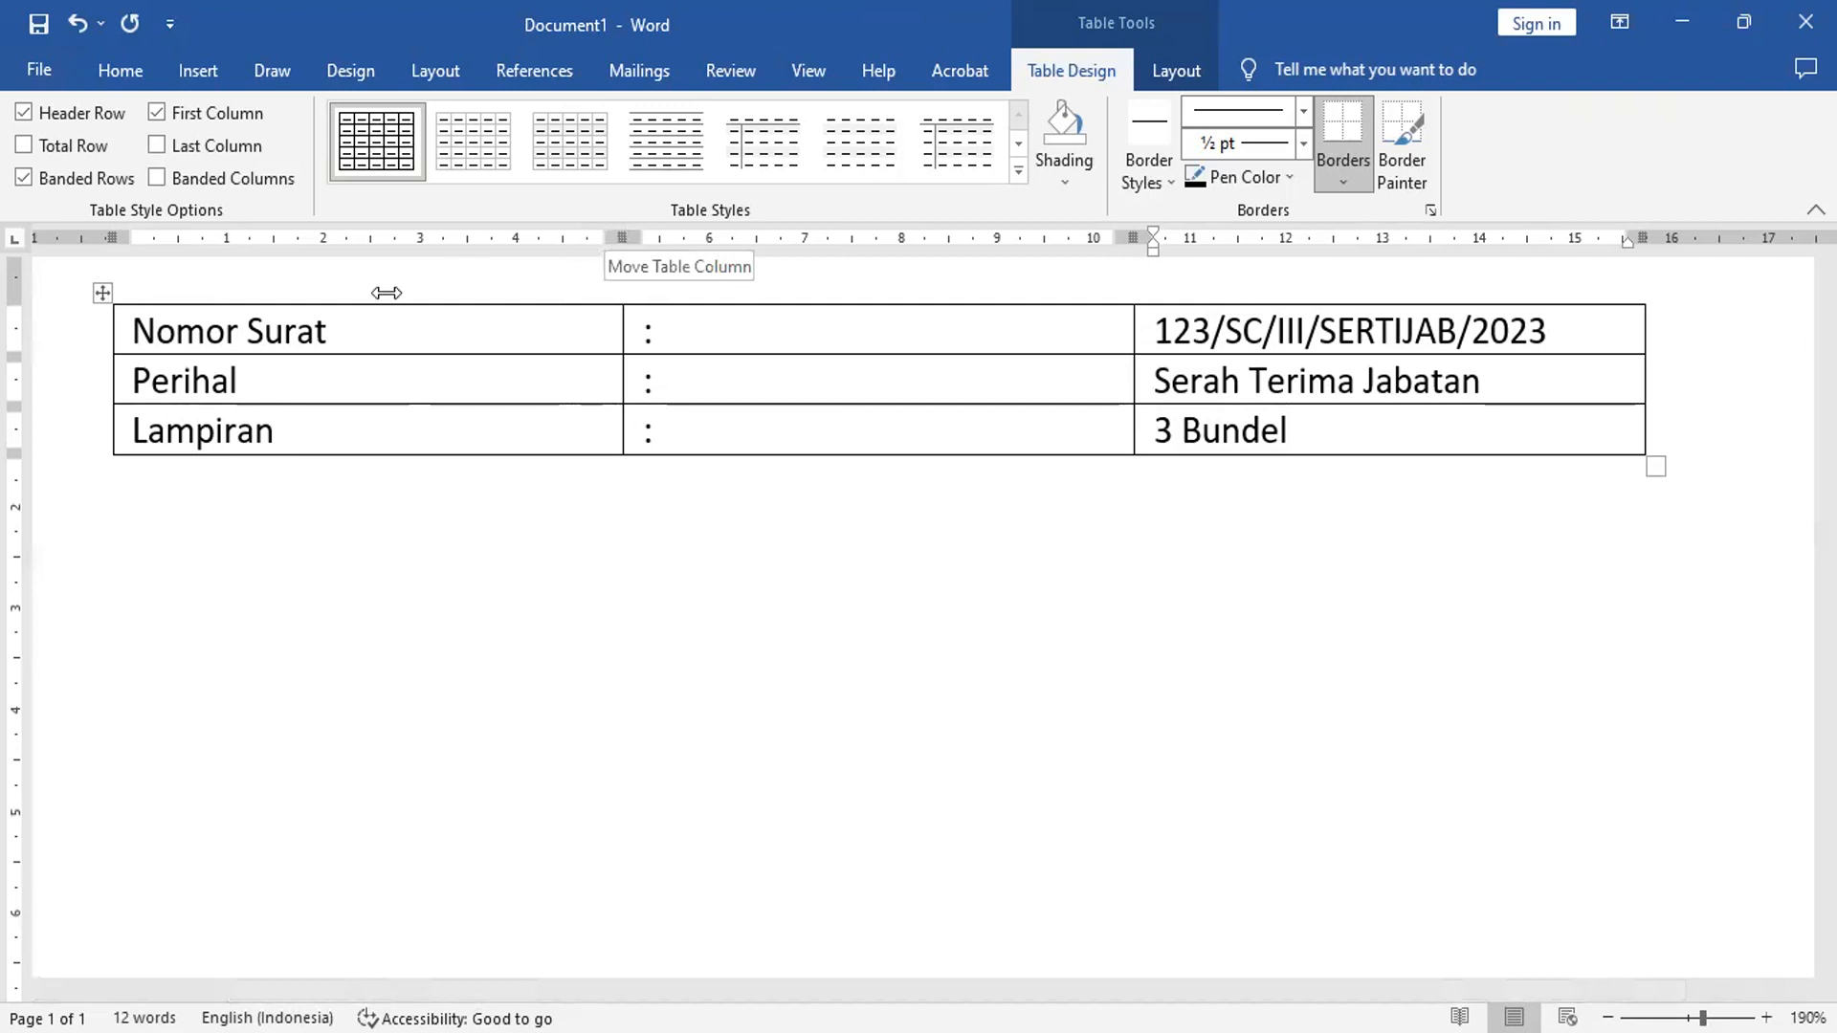
# - Narrow the label and colon columns and remove all borders from the table
pyautogui.moveTo(386, 293); pyautogui.dragTo(351, 301)
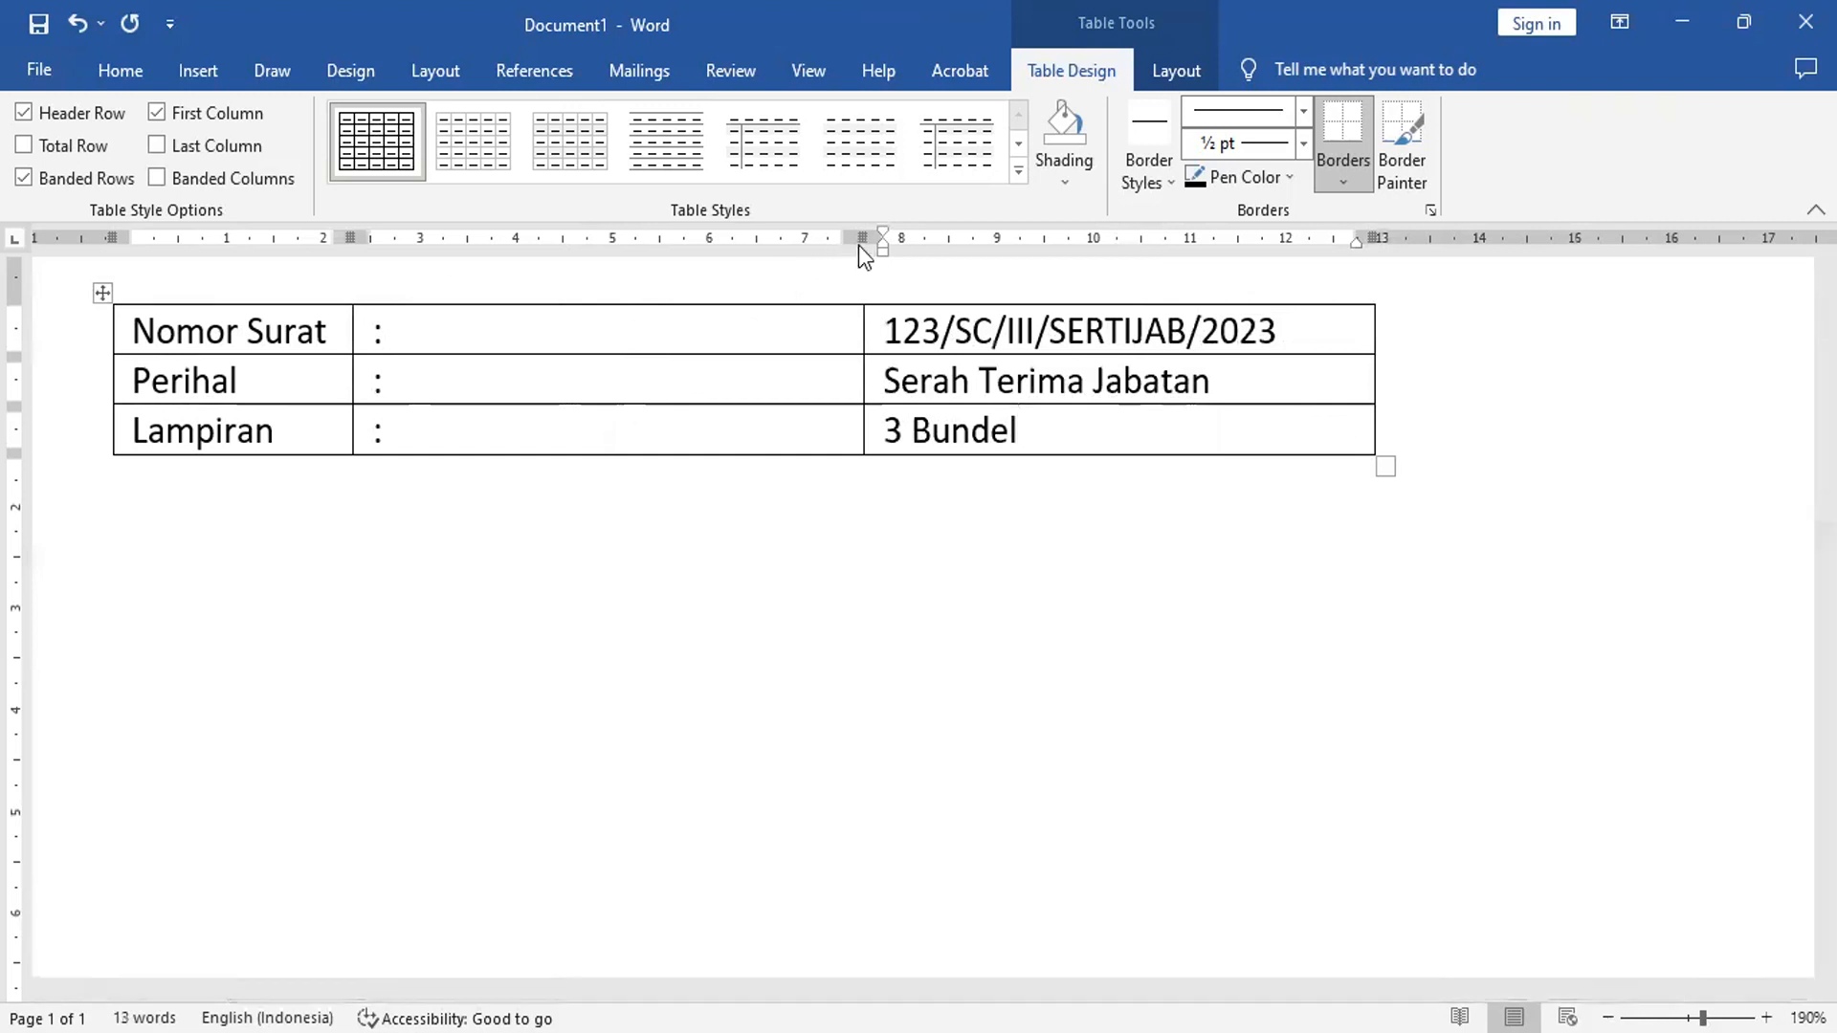
pyautogui.moveTo(835, 238); pyautogui.dragTo(431, 333)
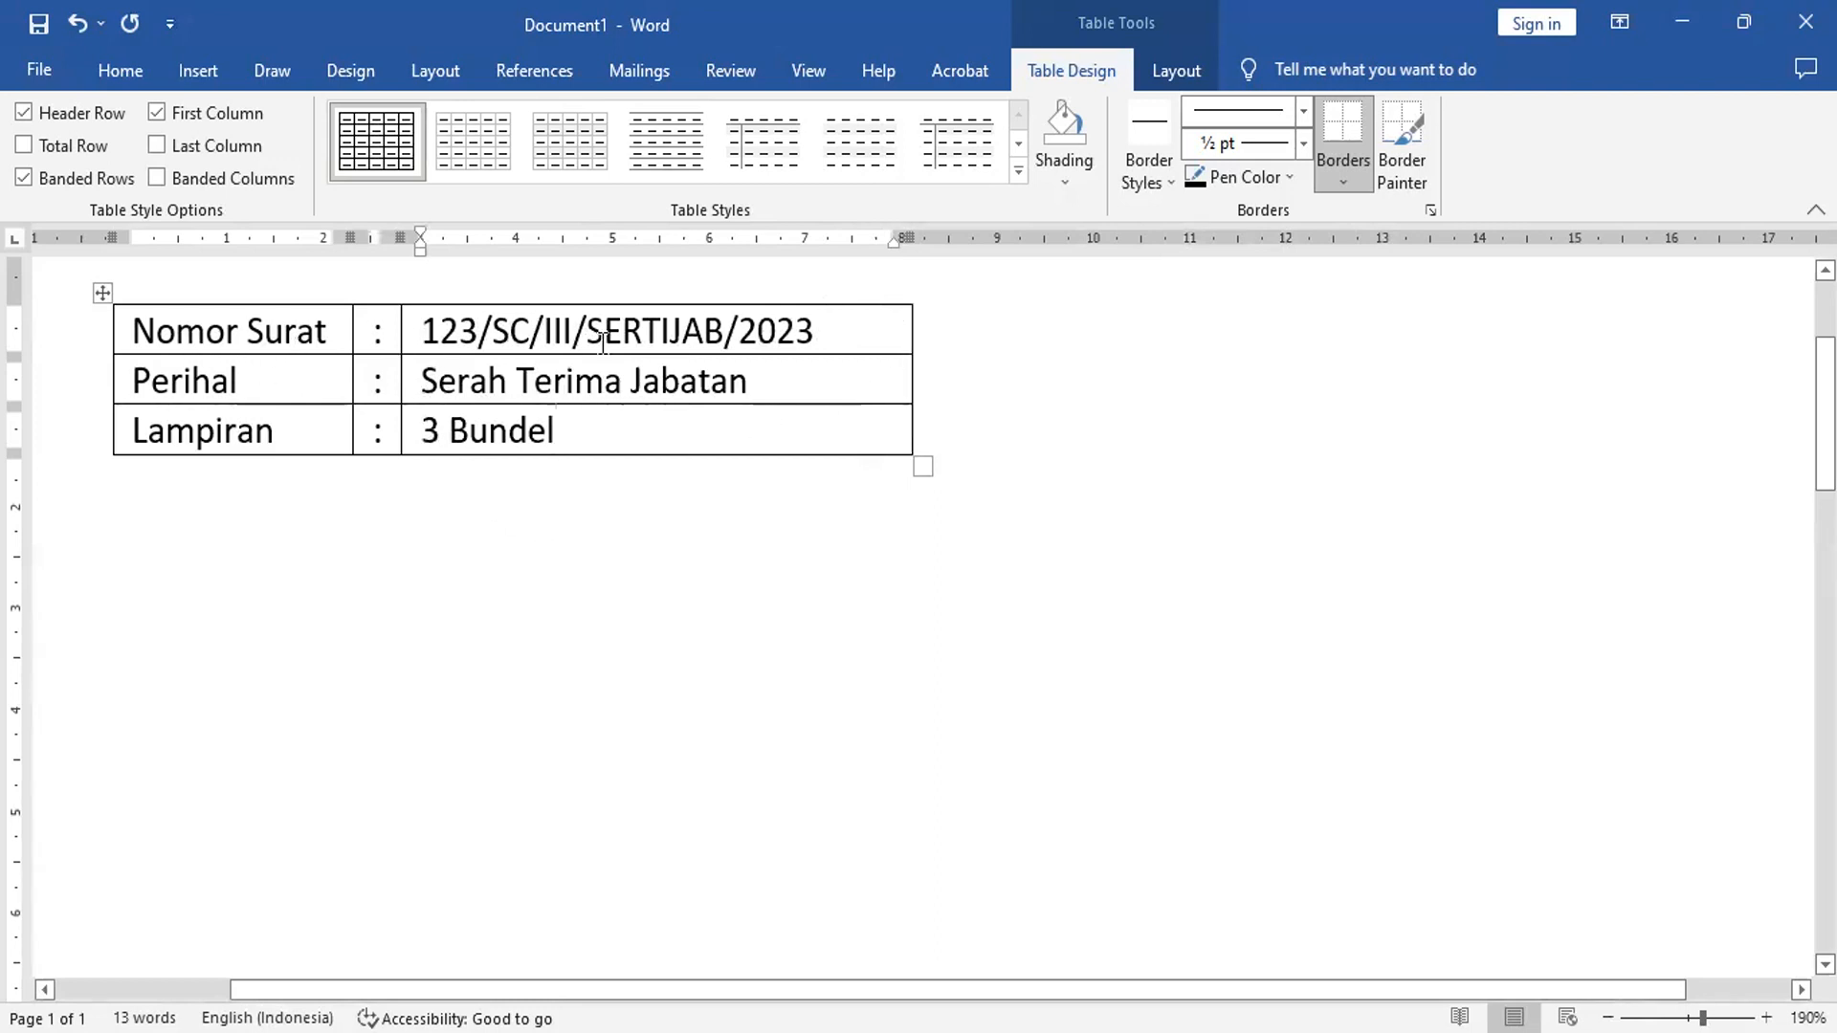
pyautogui.click(105, 291)
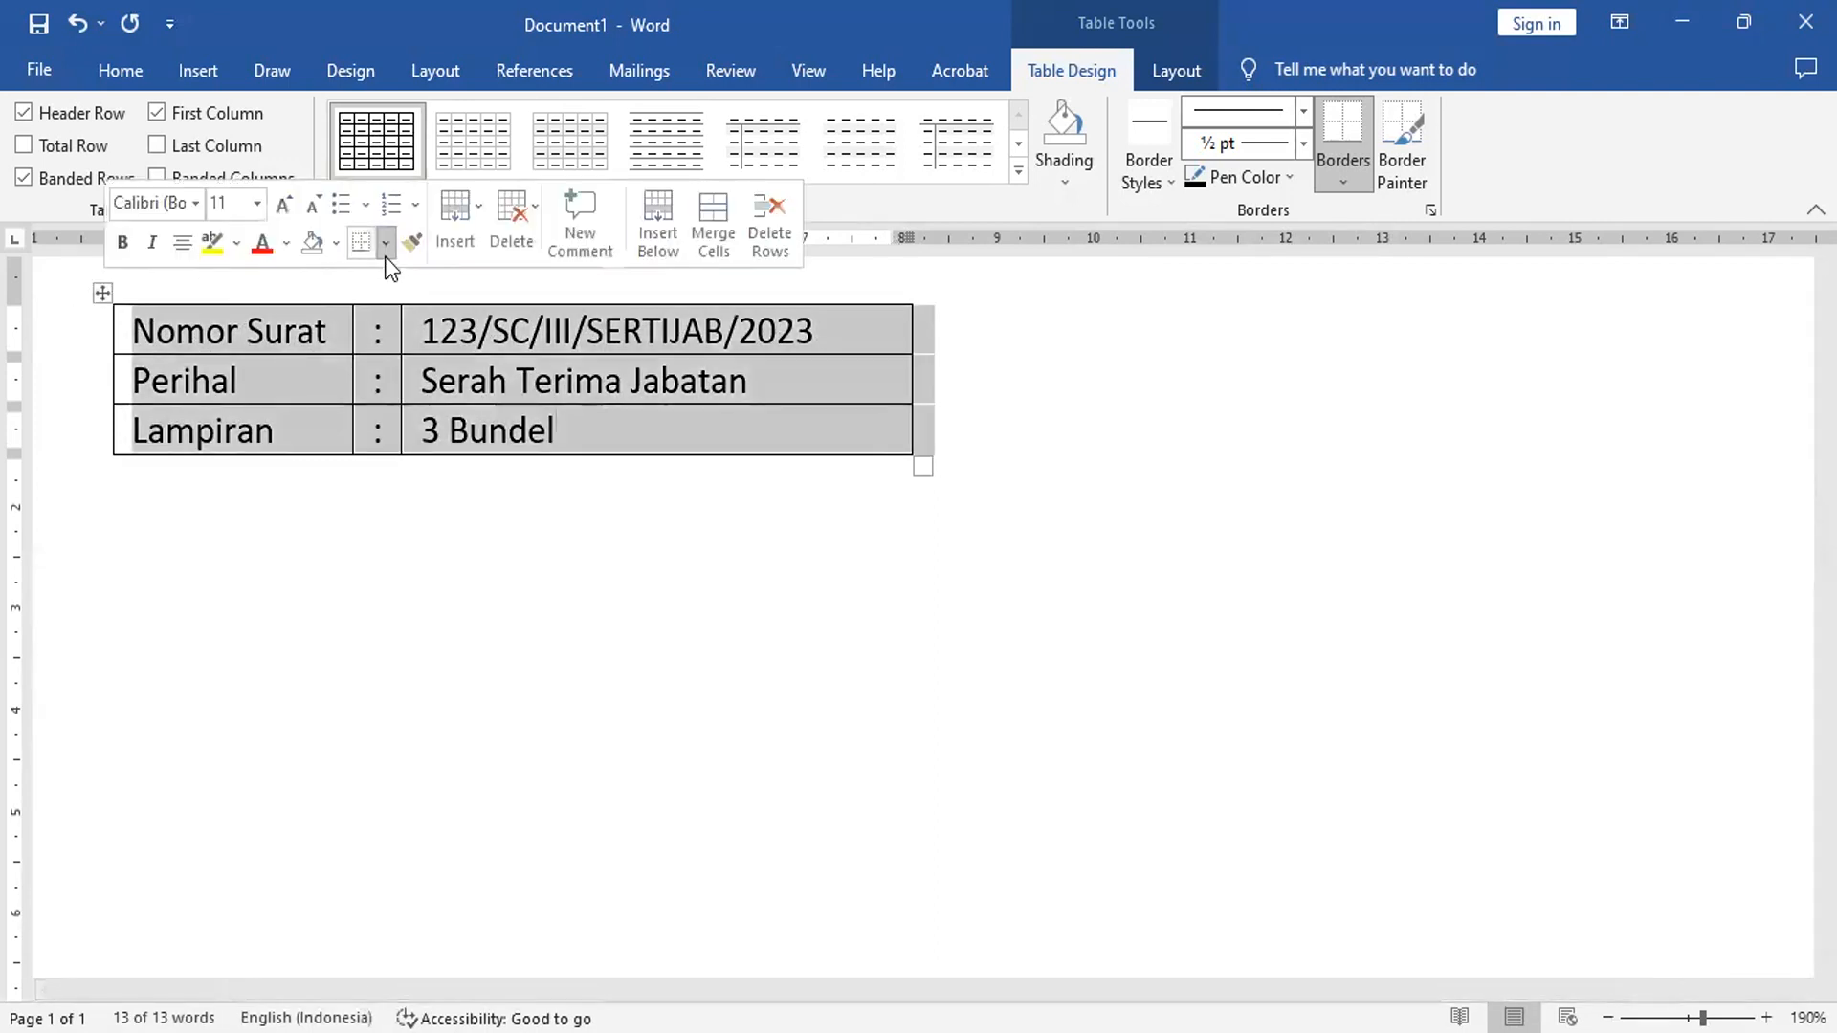
pyautogui.click(386, 247)
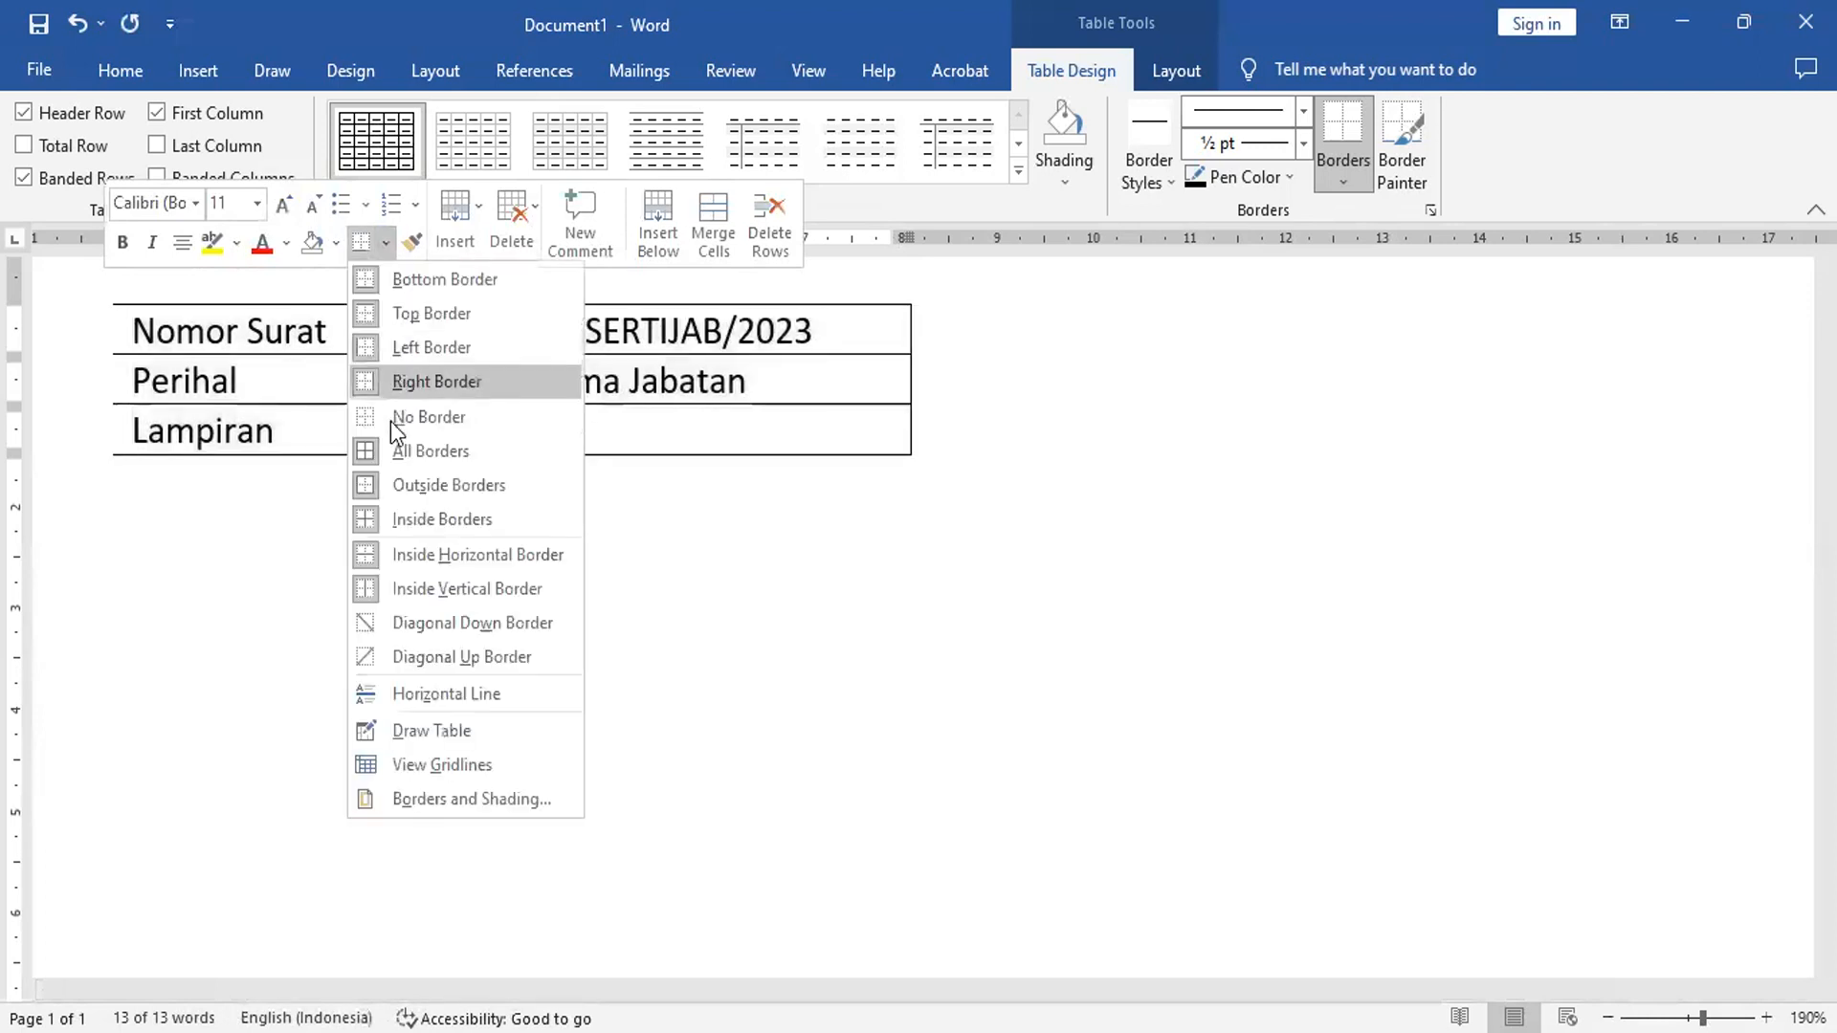
pyautogui.click(392, 418)
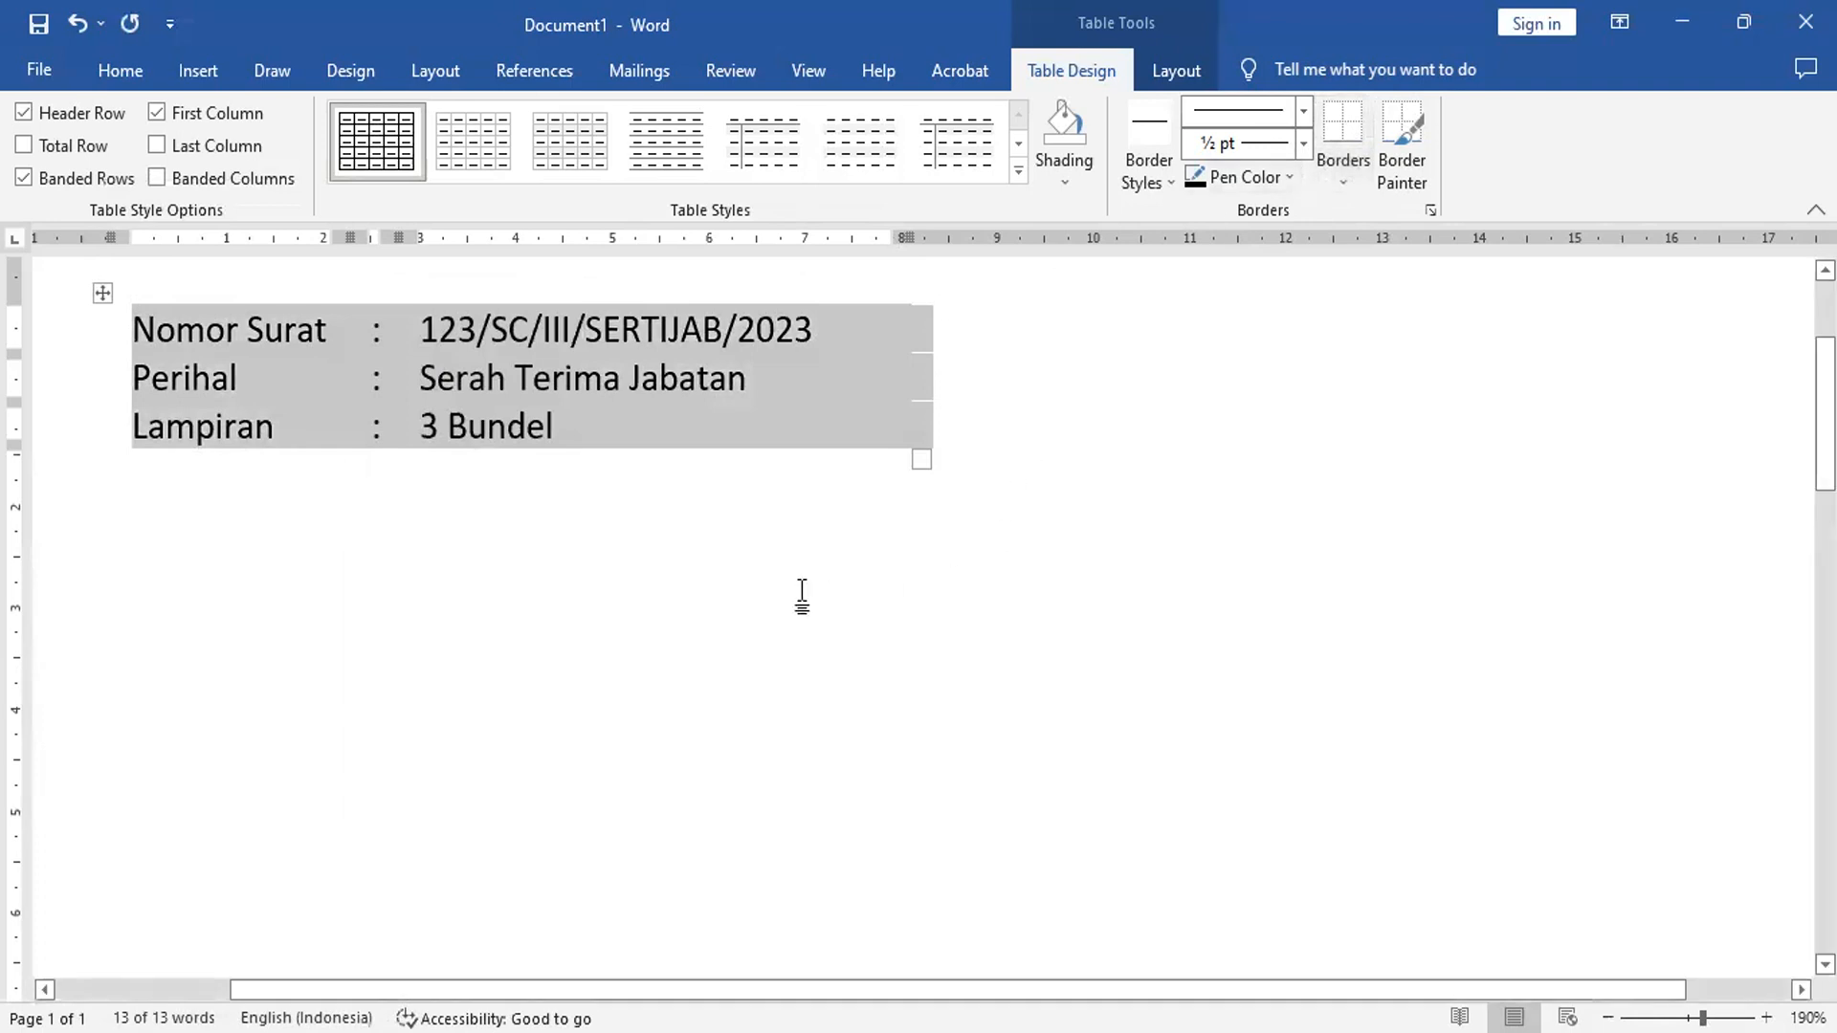
pyautogui.click(709, 576)
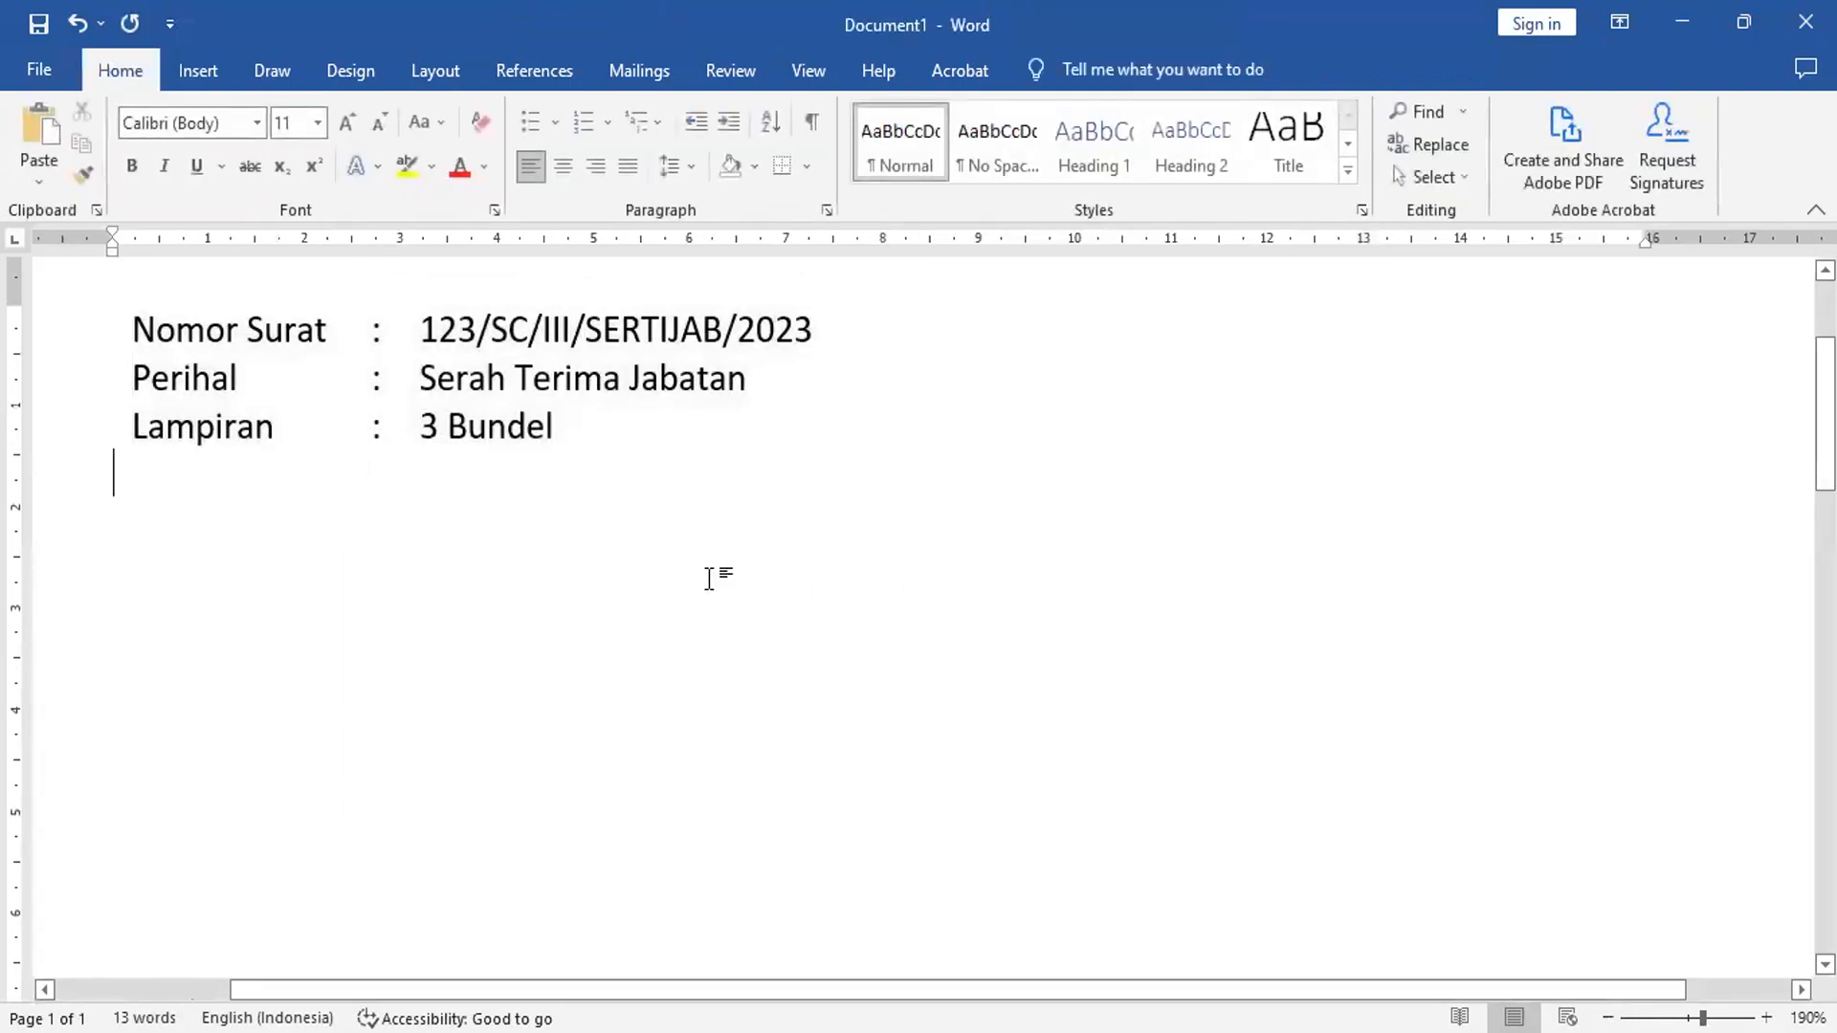
# - Add the lines 'Magelang, 31 Maret 2023', 'Kepada,' and 'Dengan Hormat,' below the table
pyautogui.press('Return')
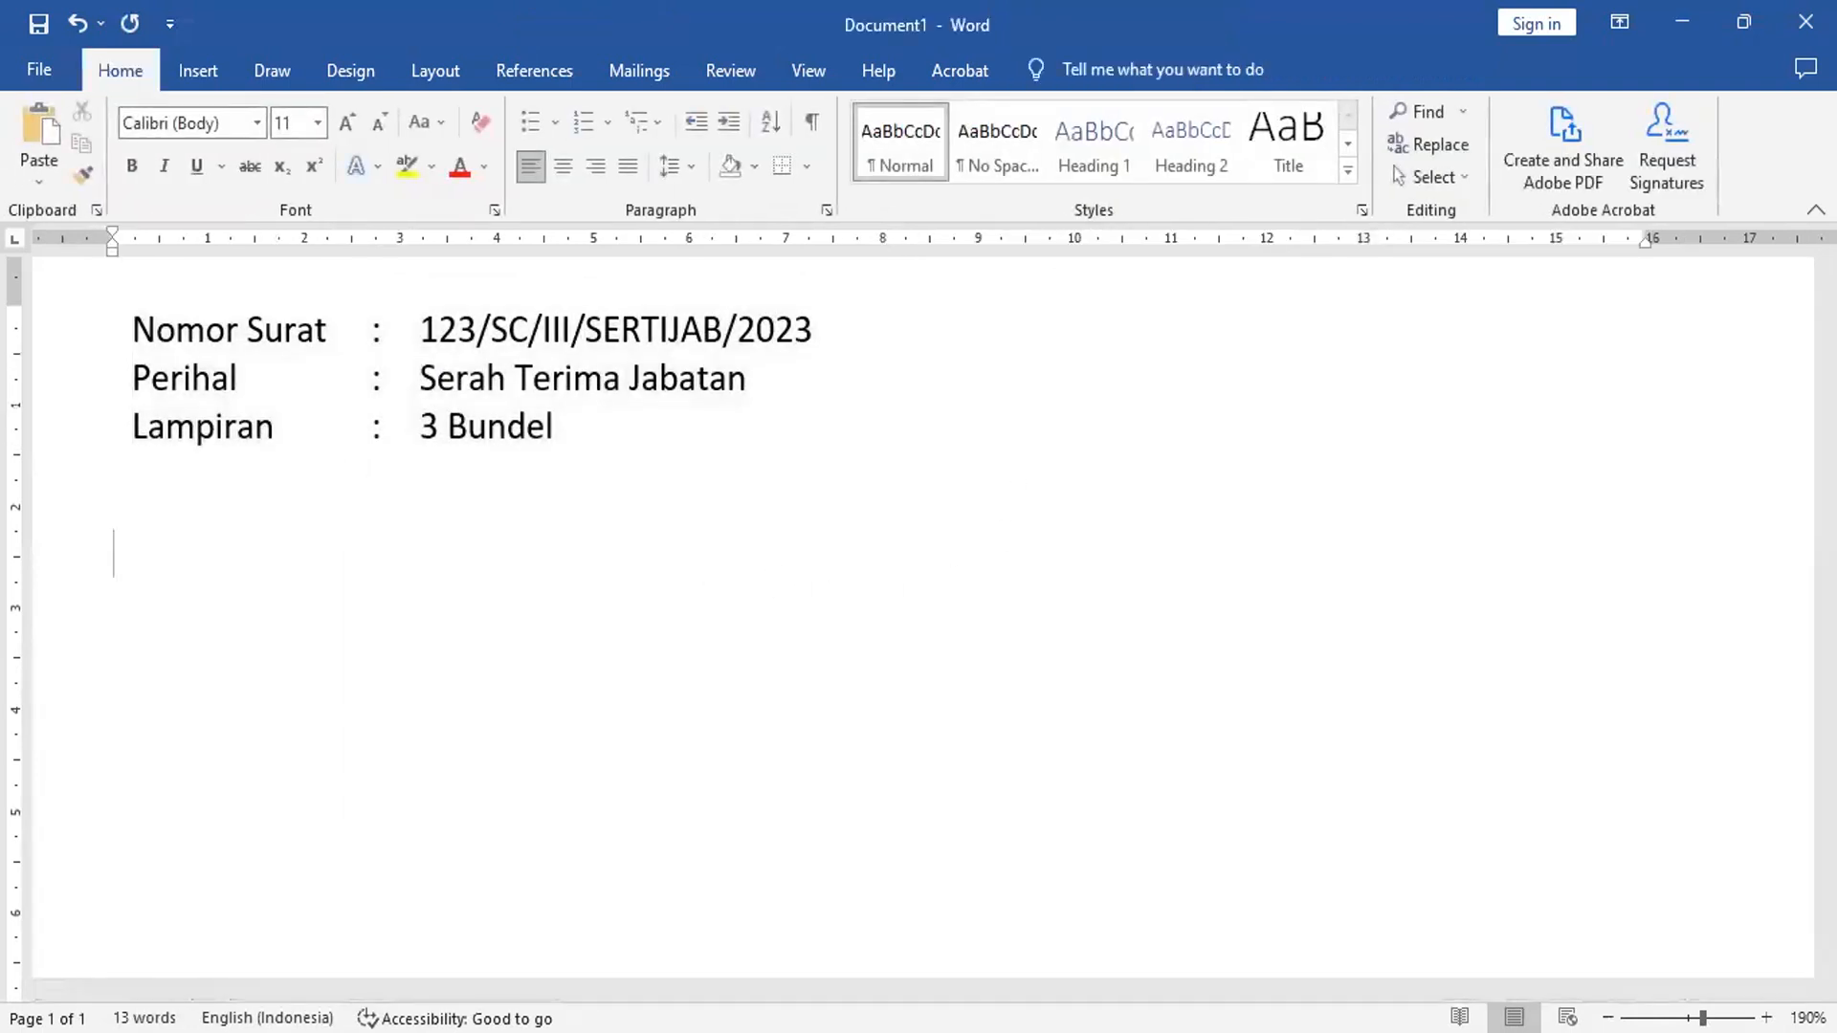
pyautogui.write('Magelang, 31 ')
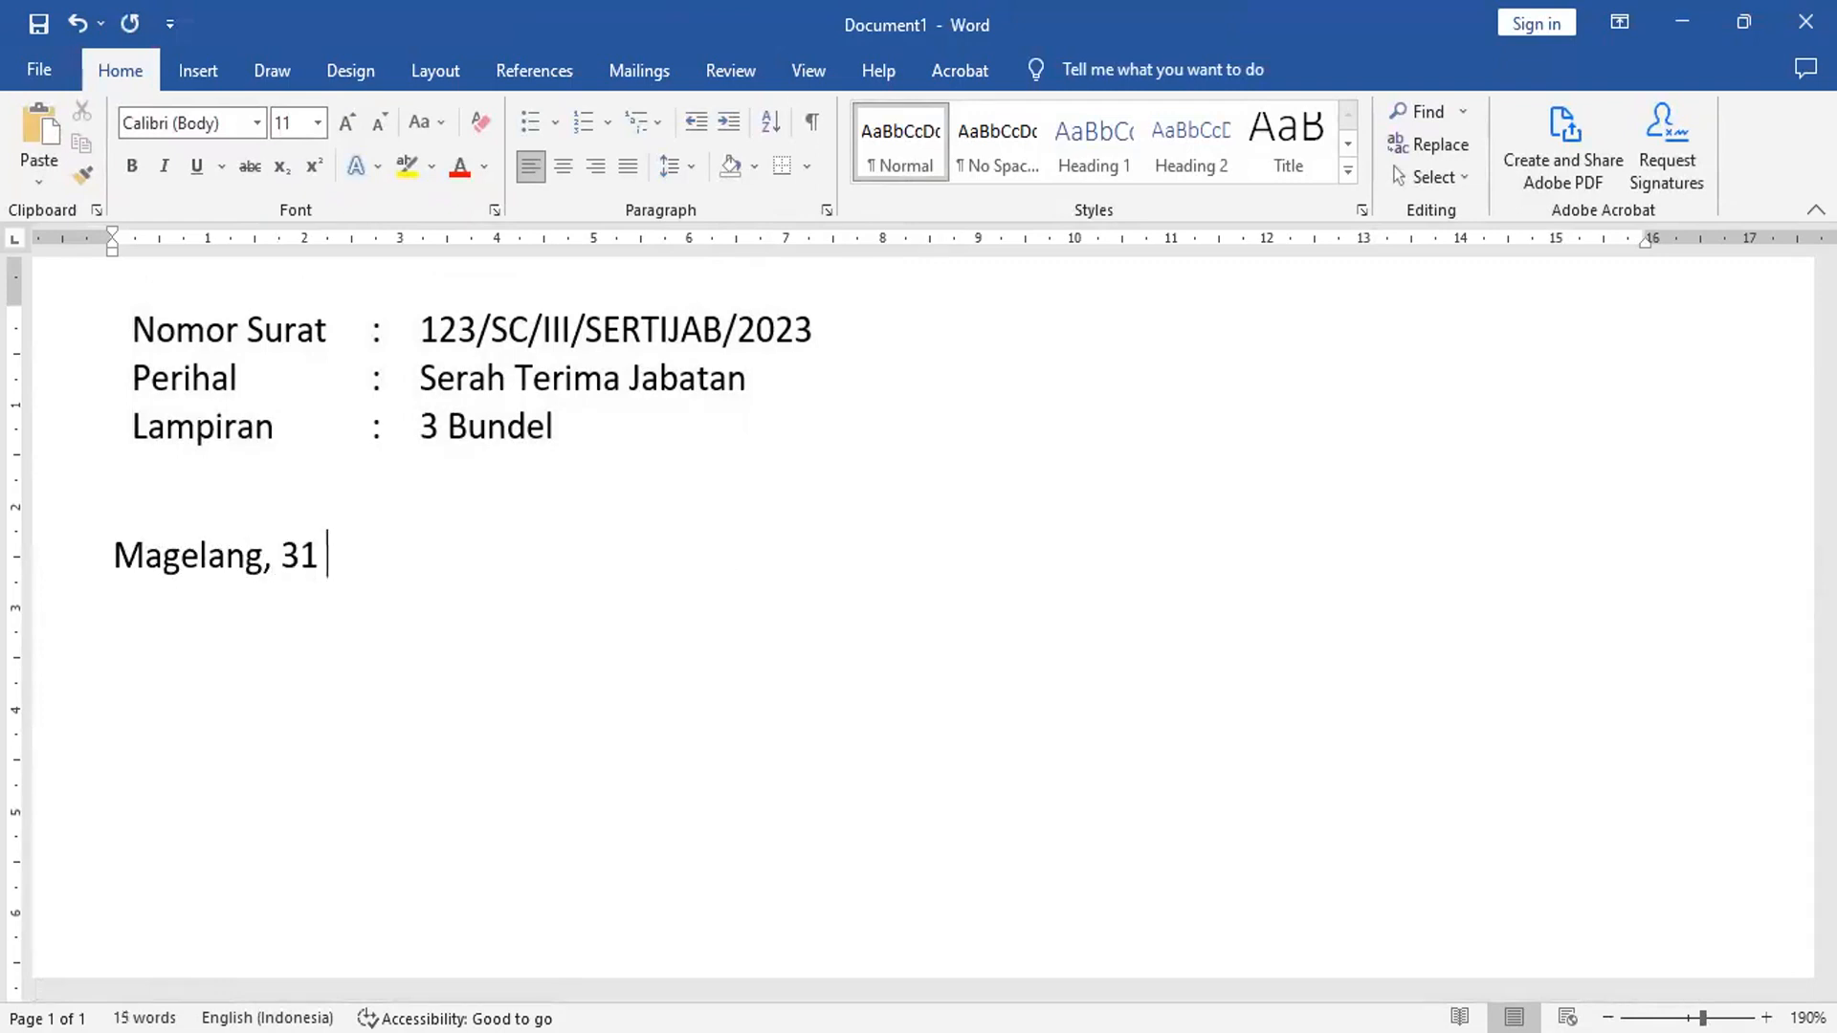
pyautogui.write('Maret 2023 ')
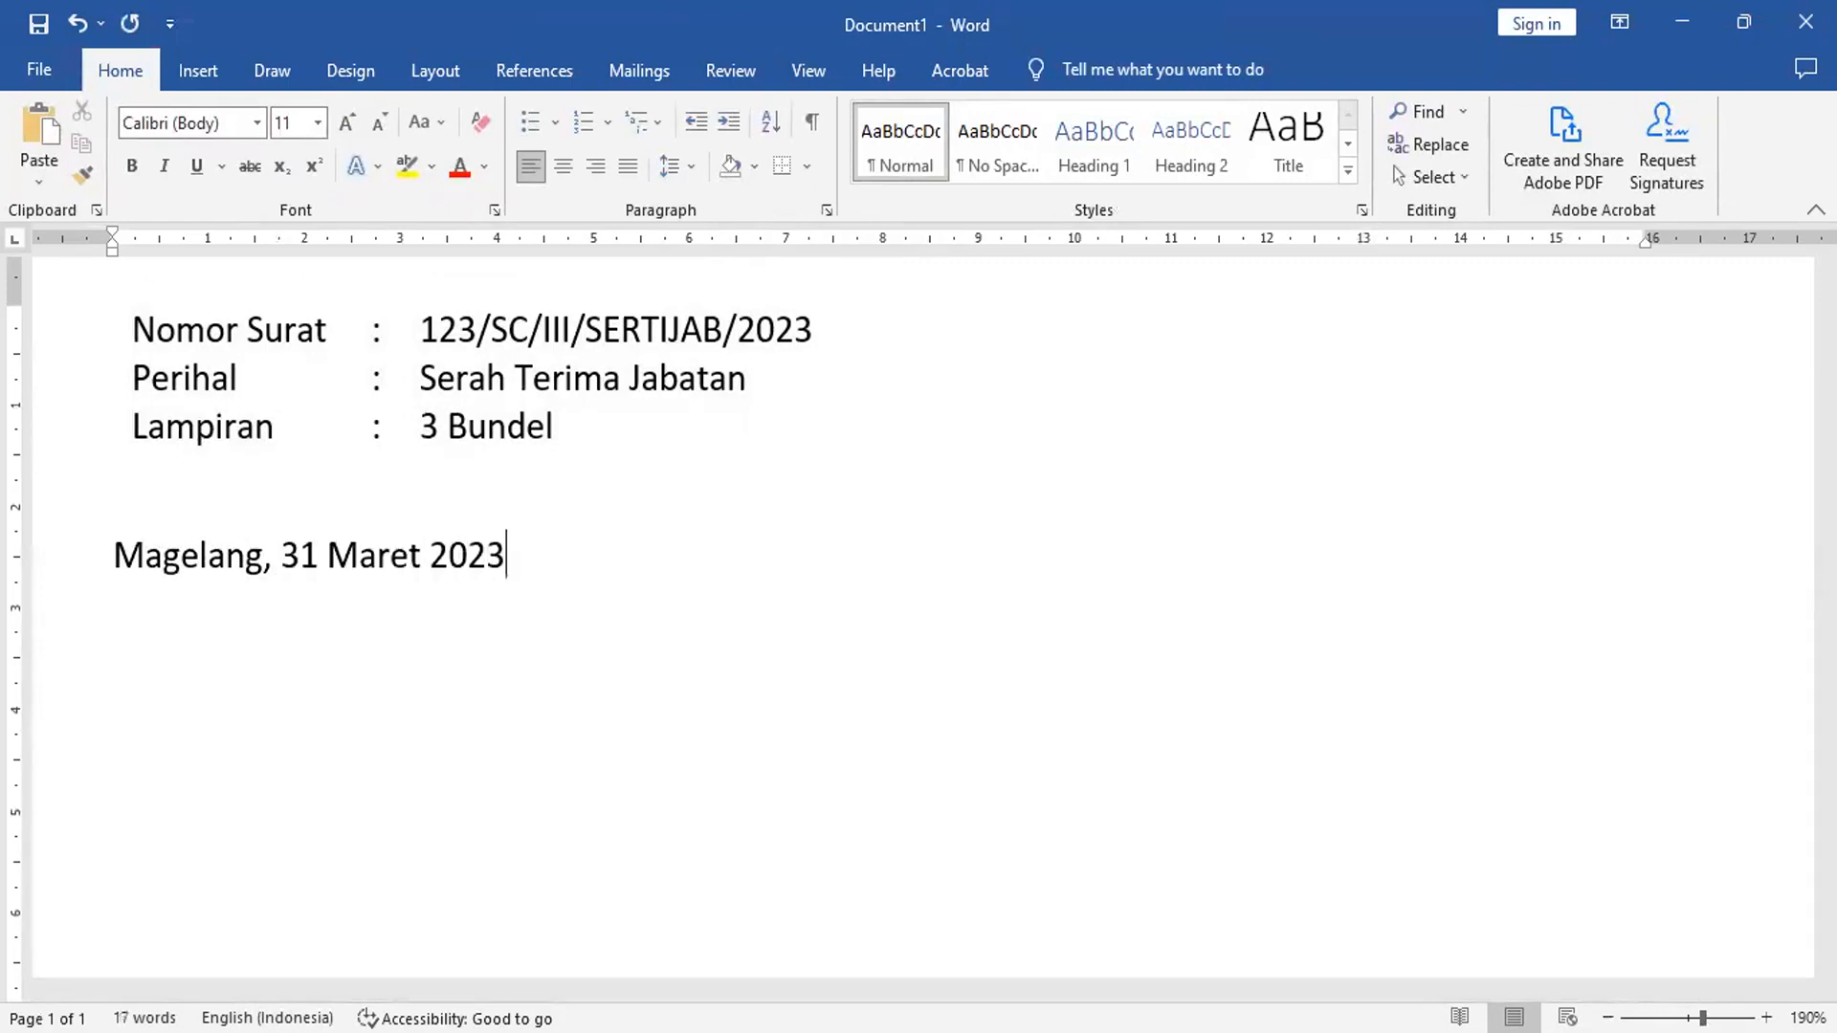
pyautogui.write('Kepada,')
pyautogui.press('Return')
pyautogui.write('Den')
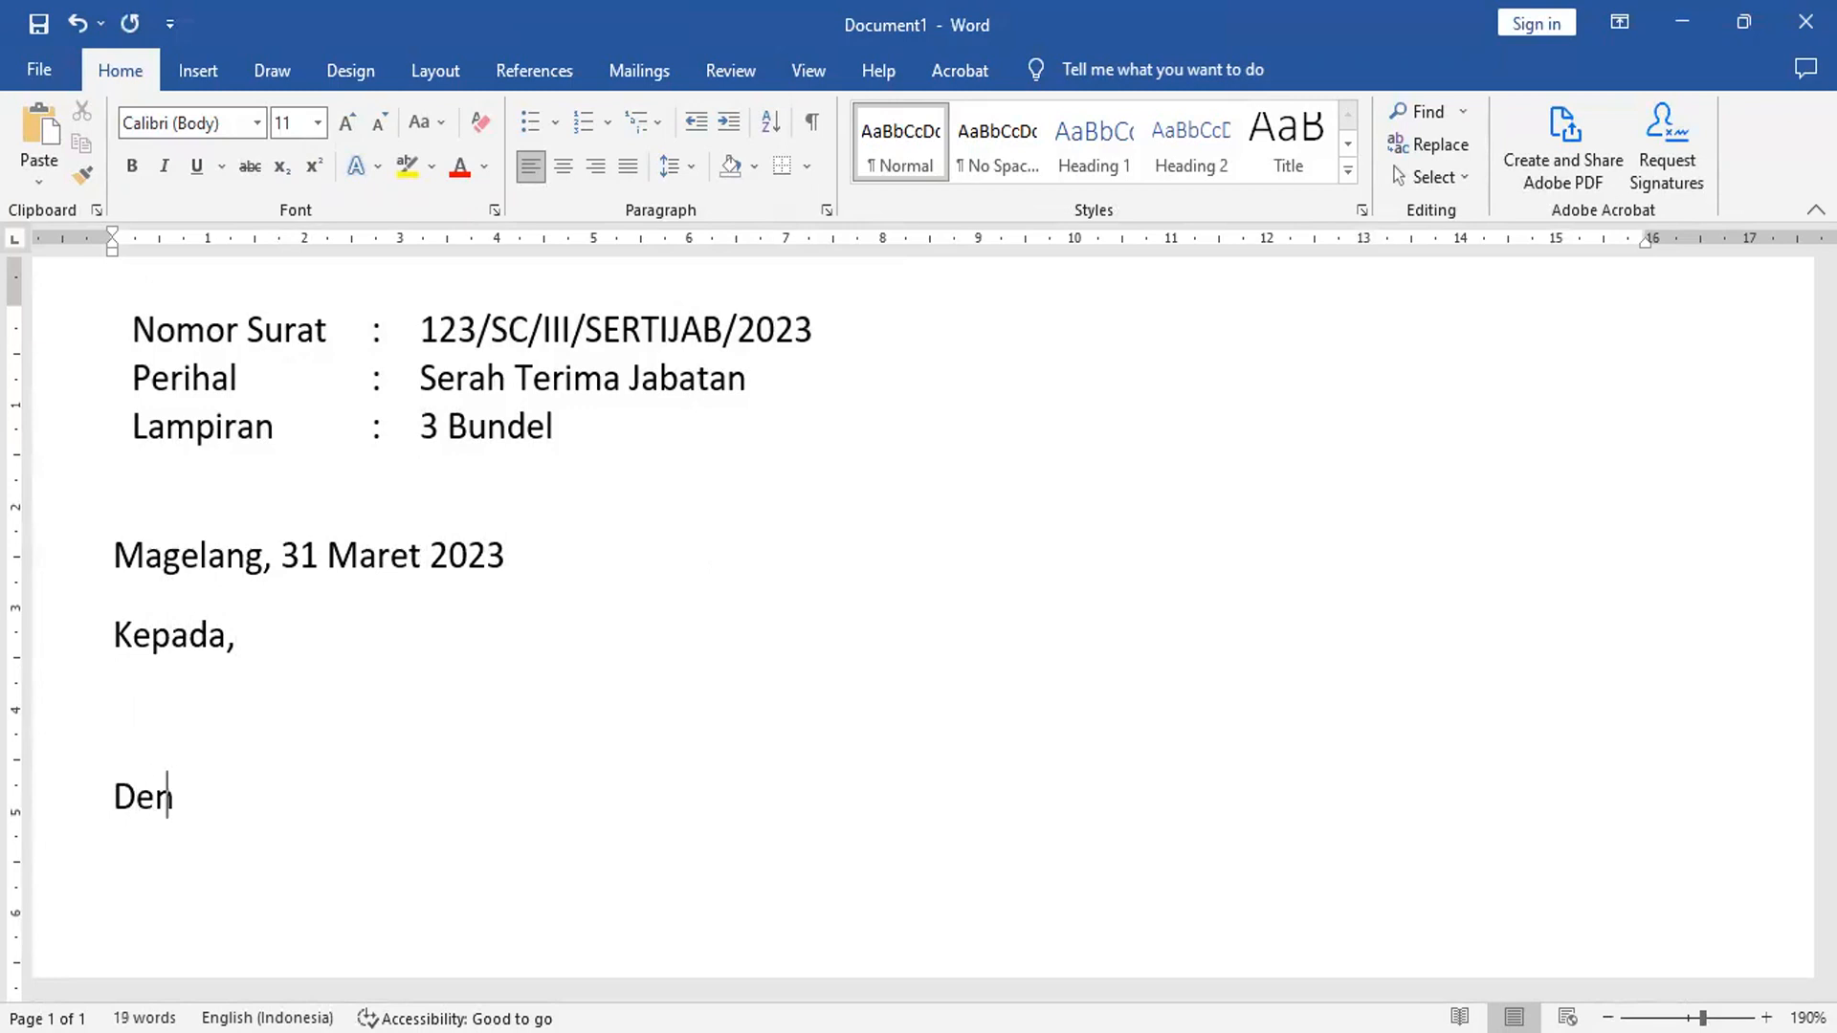
pyautogui.write('gan Hormat,')
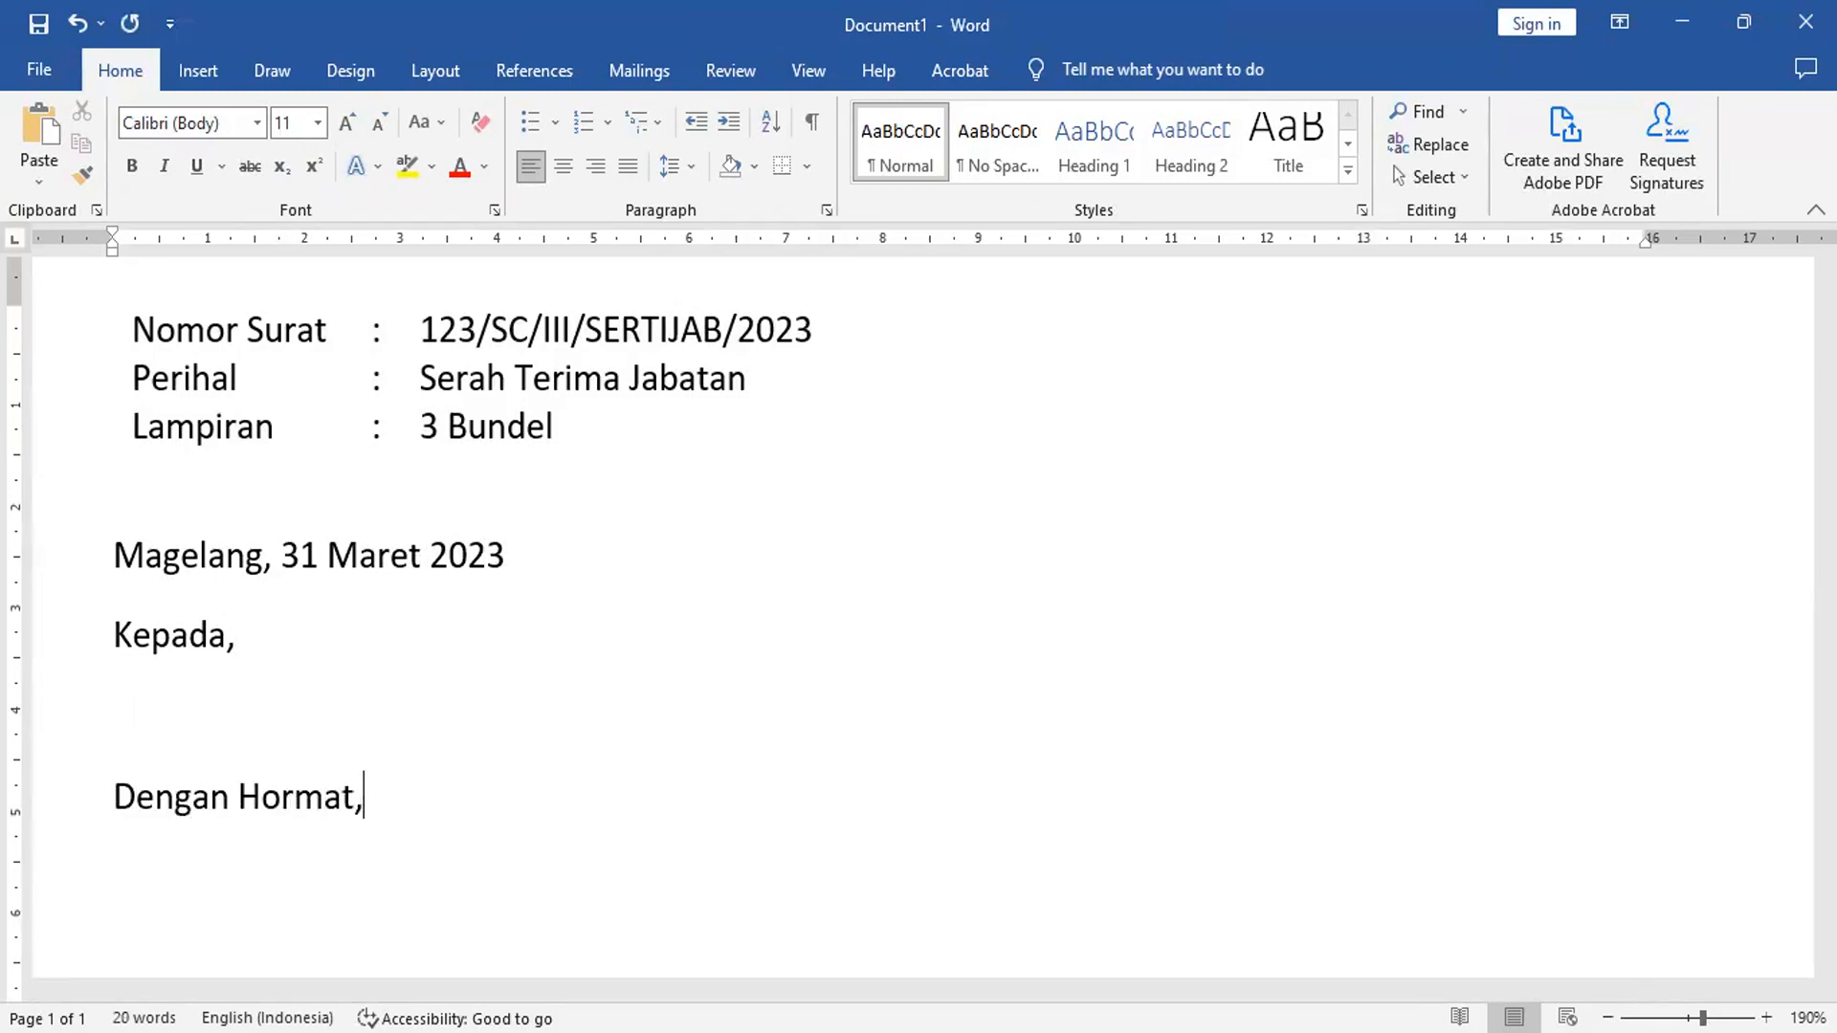
pyautogui.press('Return')
# - Type 'Mohon kehadiran bp/ibu/sdr/i pada acara yang akan kami selenggarakan pada :' followed by an empty line
pyautogui.write('Mohon kehadi')
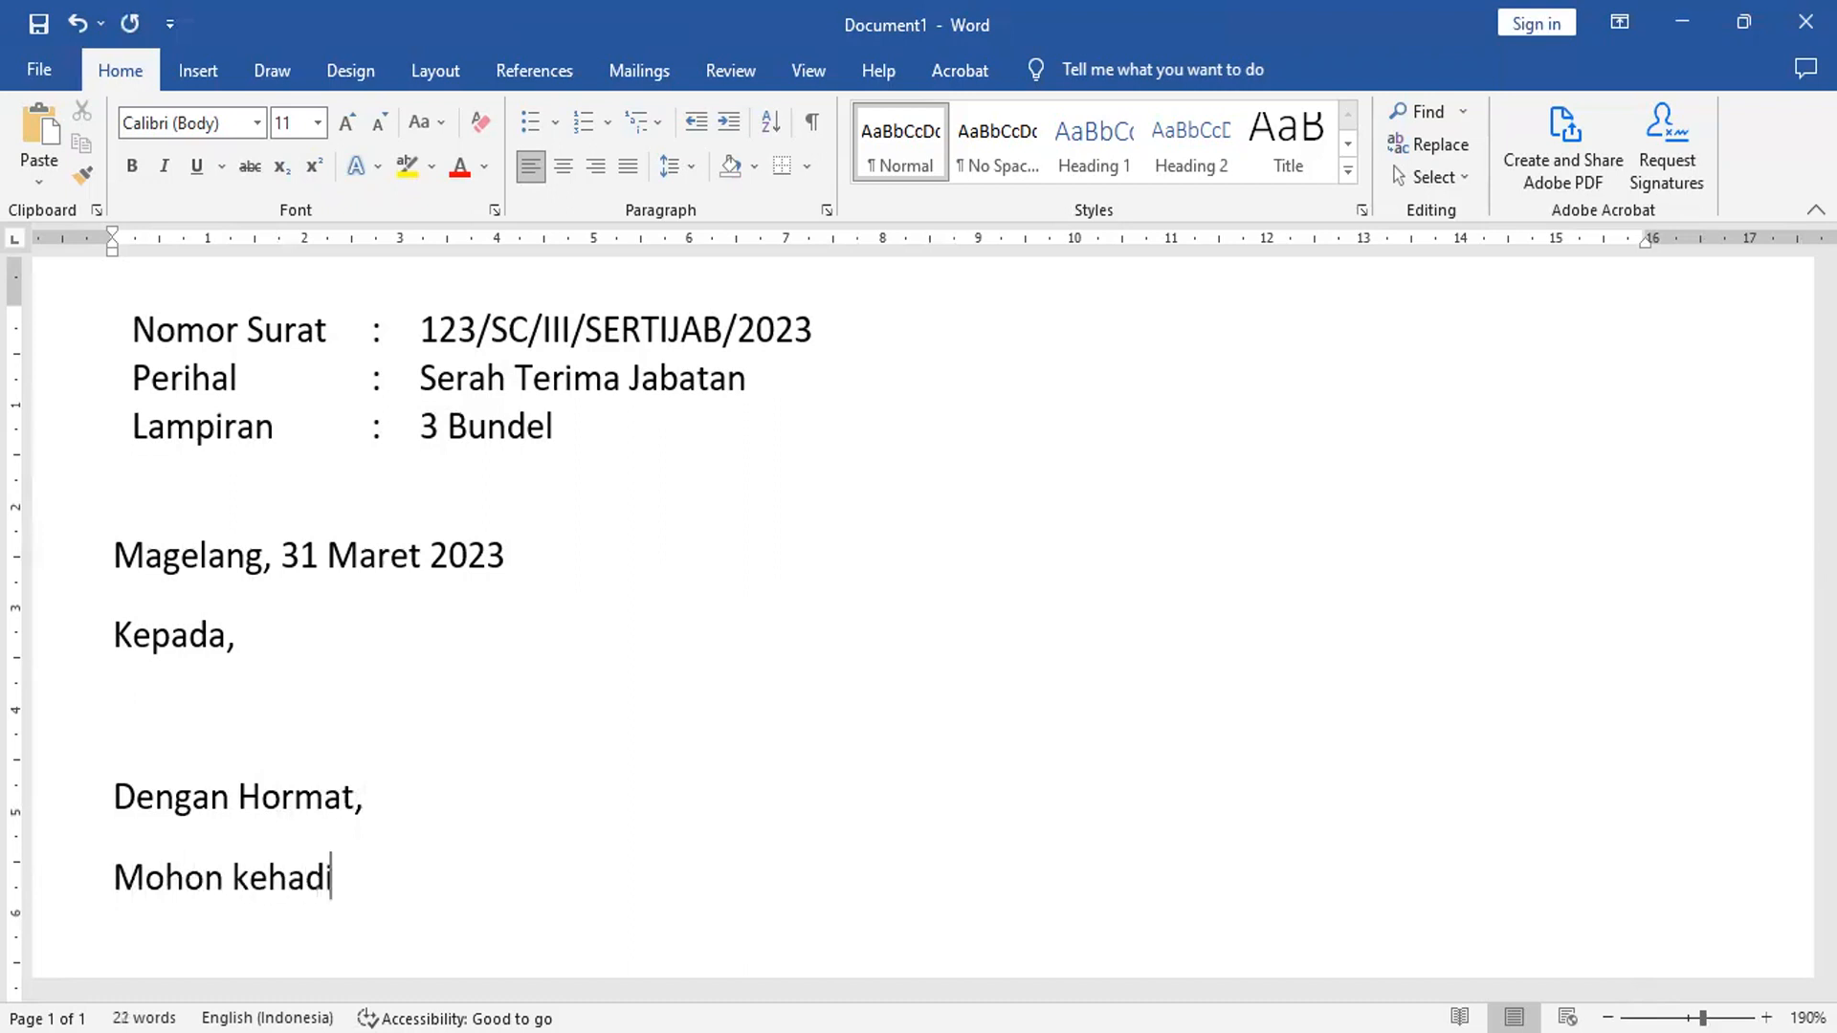
pyautogui.write('ran bp')
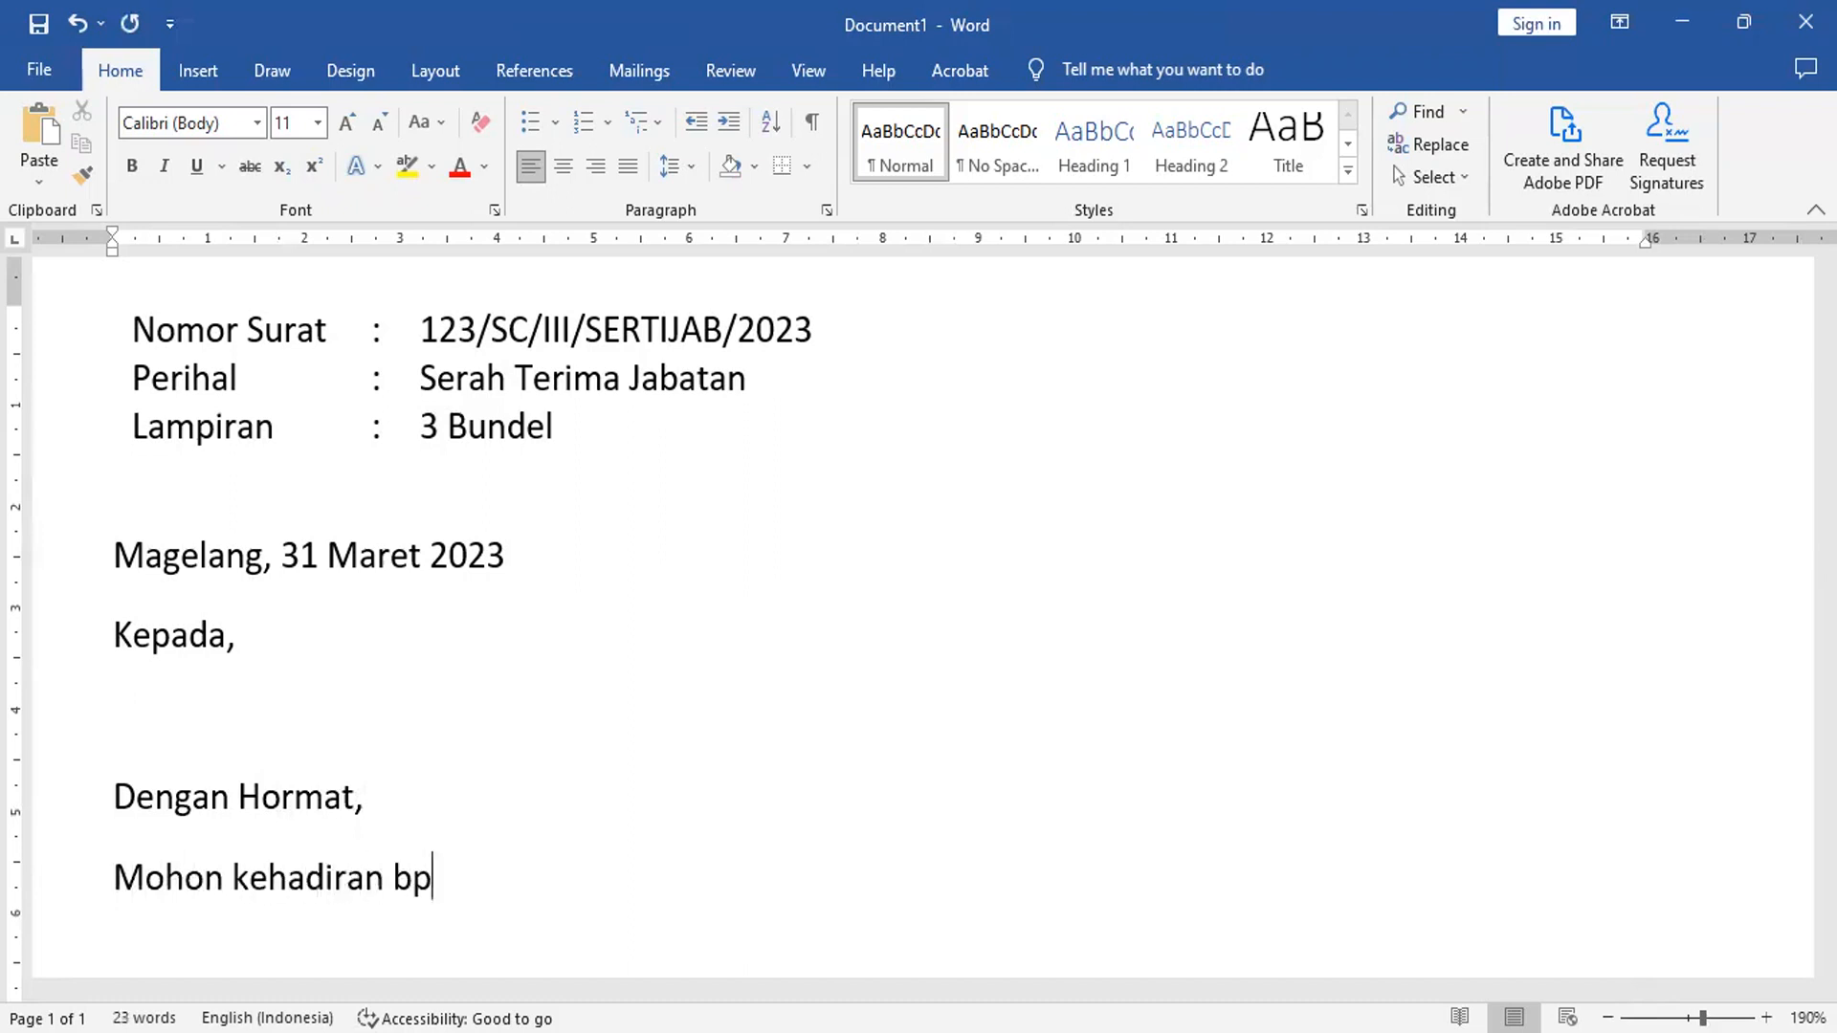
pyautogui.write('/ibu/sdr/i')
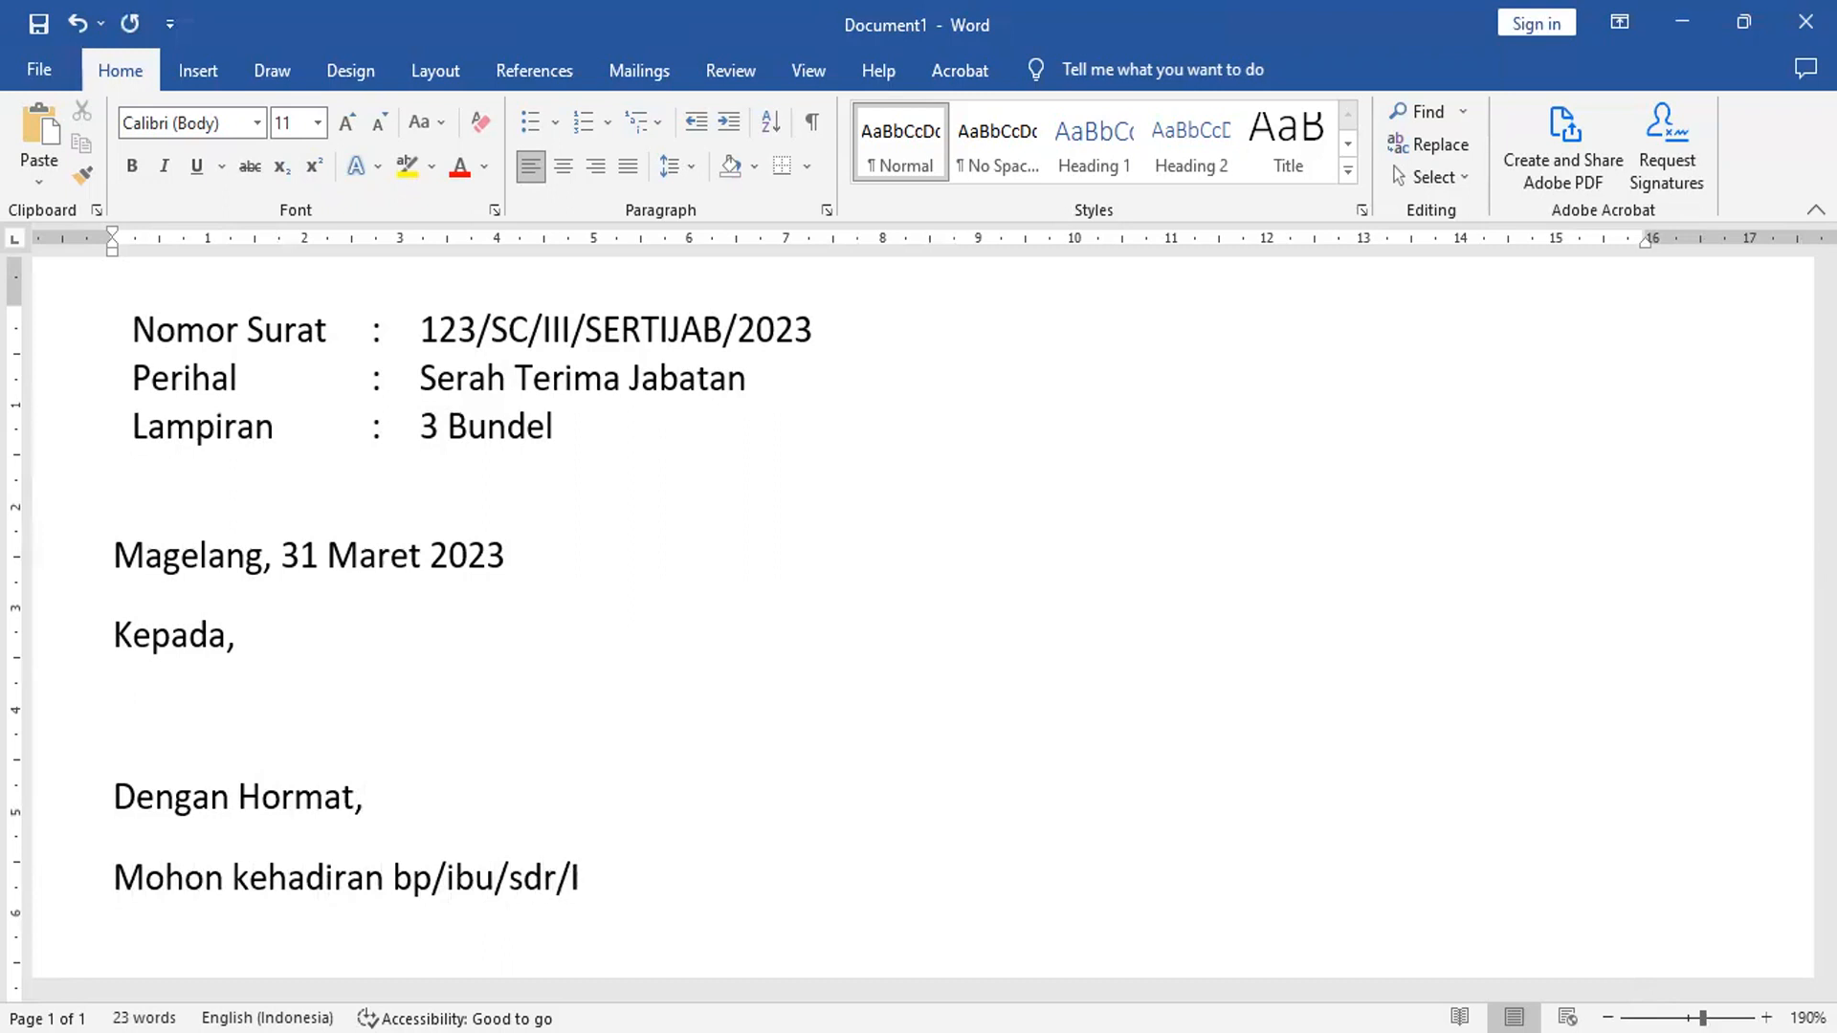
pyautogui.press('BackSpace')
pyautogui.press('BackSpace')
pyautogui.write('i')
pyautogui.write(' pada c')
pyautogui.press('BackSpace')
pyautogui.write('acara yah')
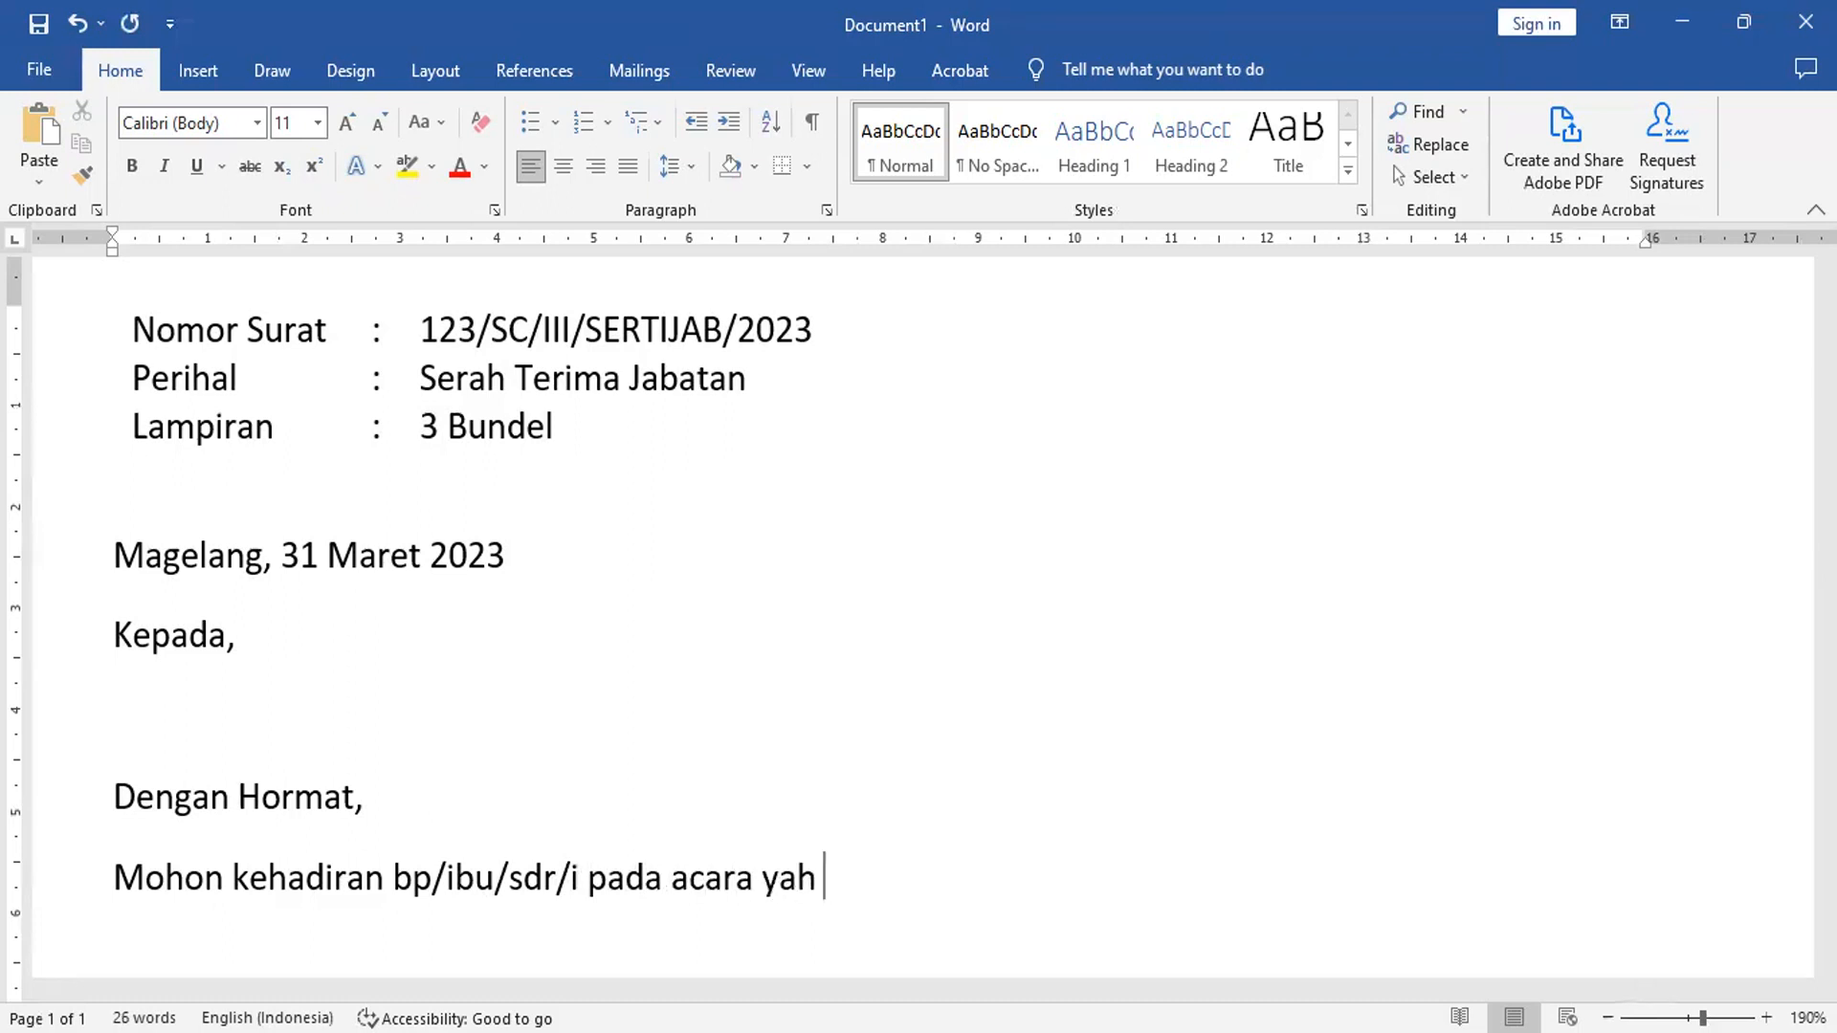
pyautogui.press('BackSpace')
pyautogui.write('nga')
pyautogui.press('BackSpace')
pyautogui.write('akan kami s')
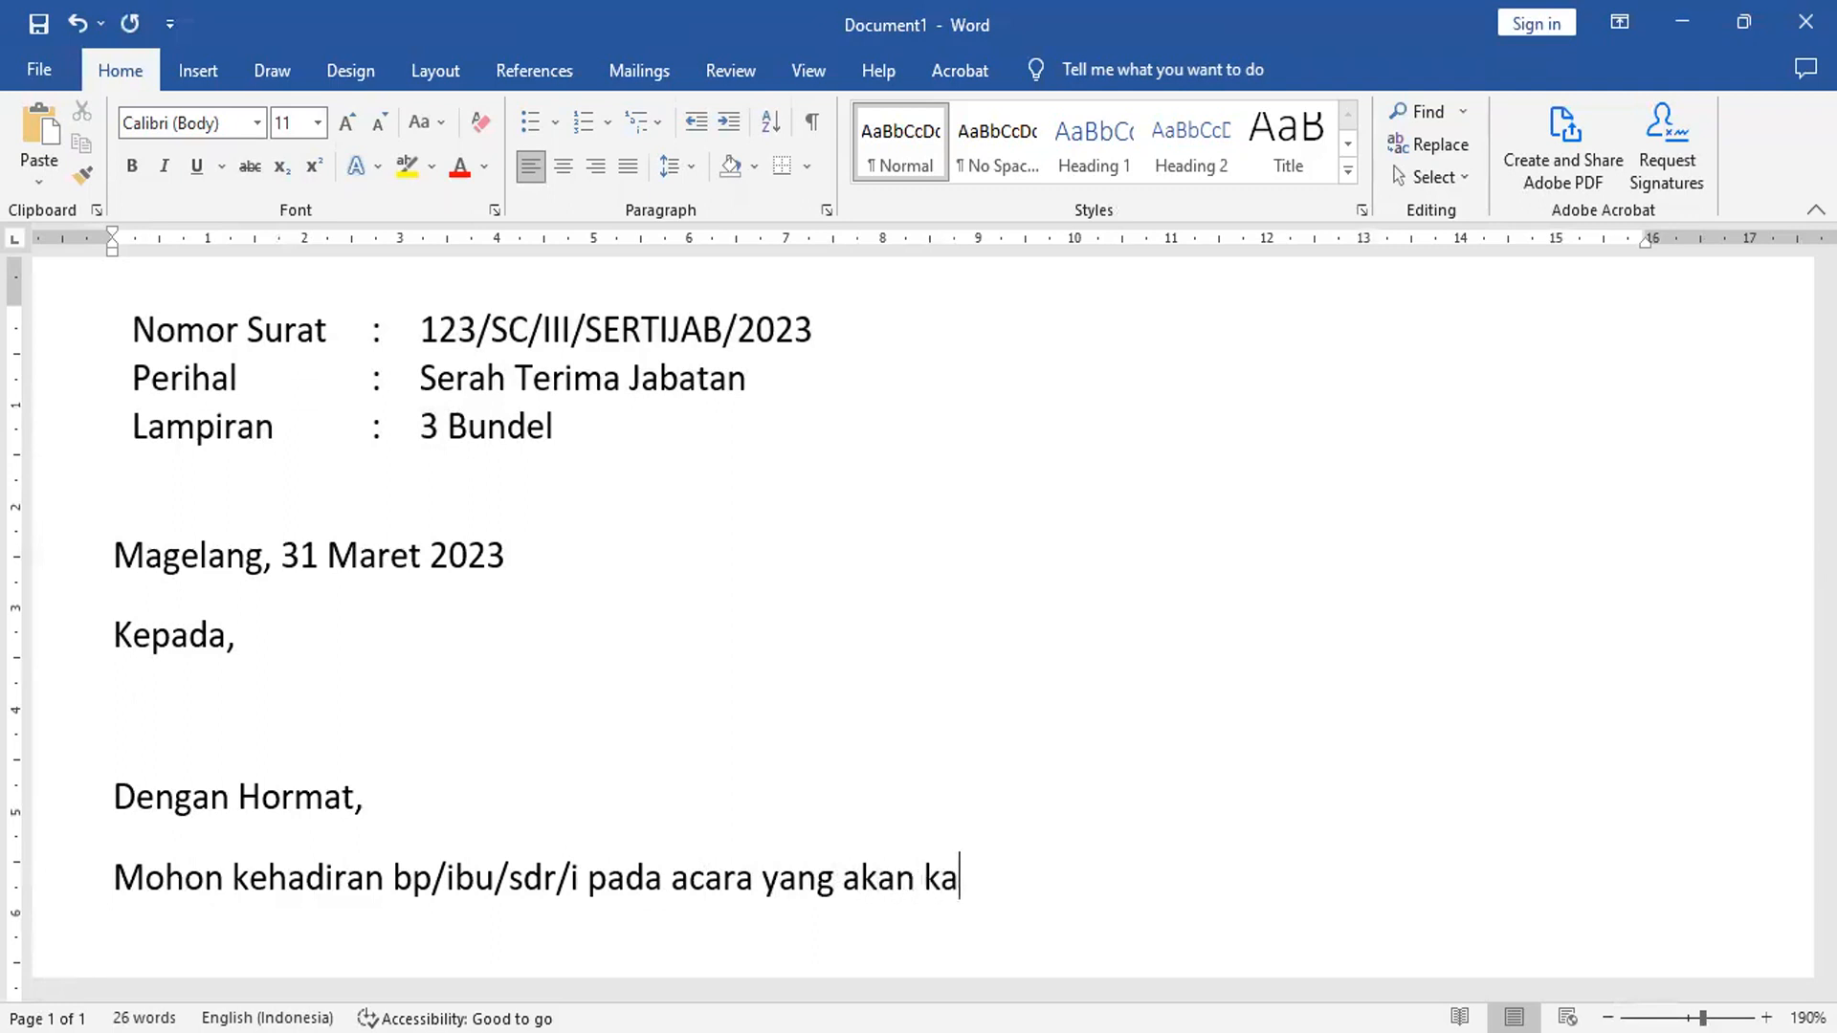
pyautogui.write('elenggar')
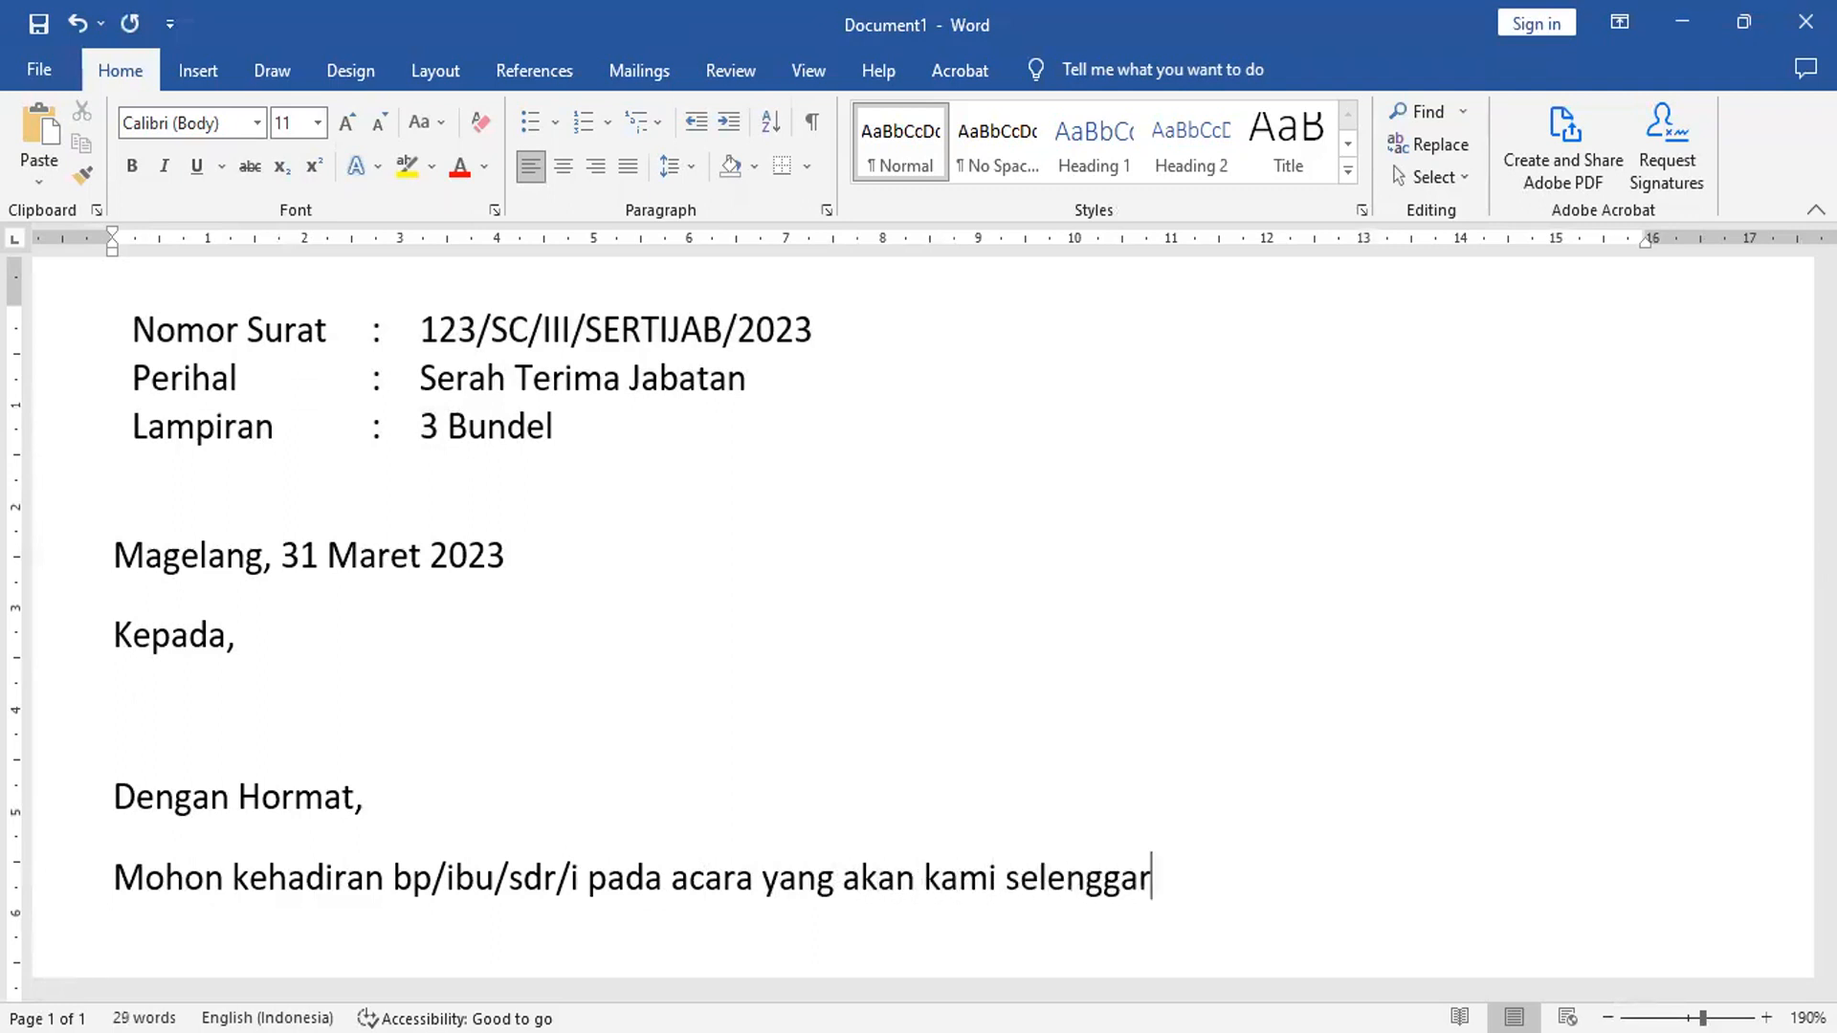
pyautogui.write('akan pada :')
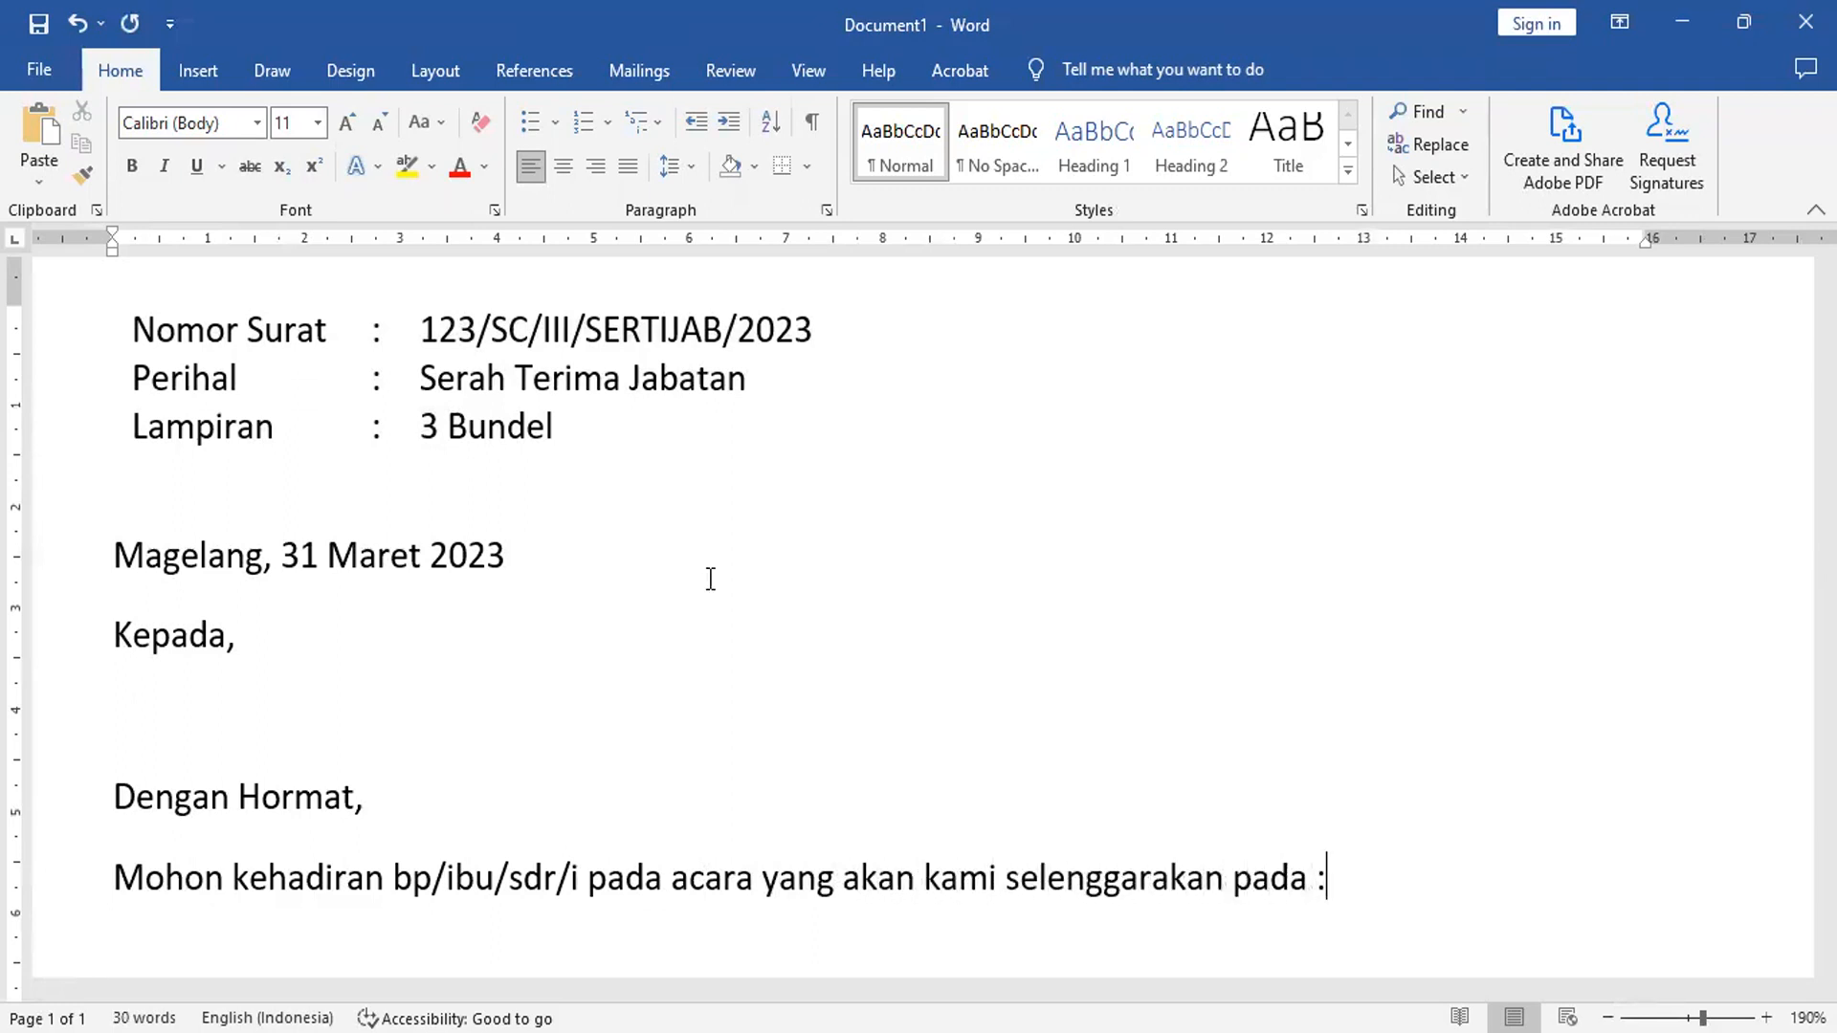
pyautogui.press('Return')
pyautogui.press('Tab')
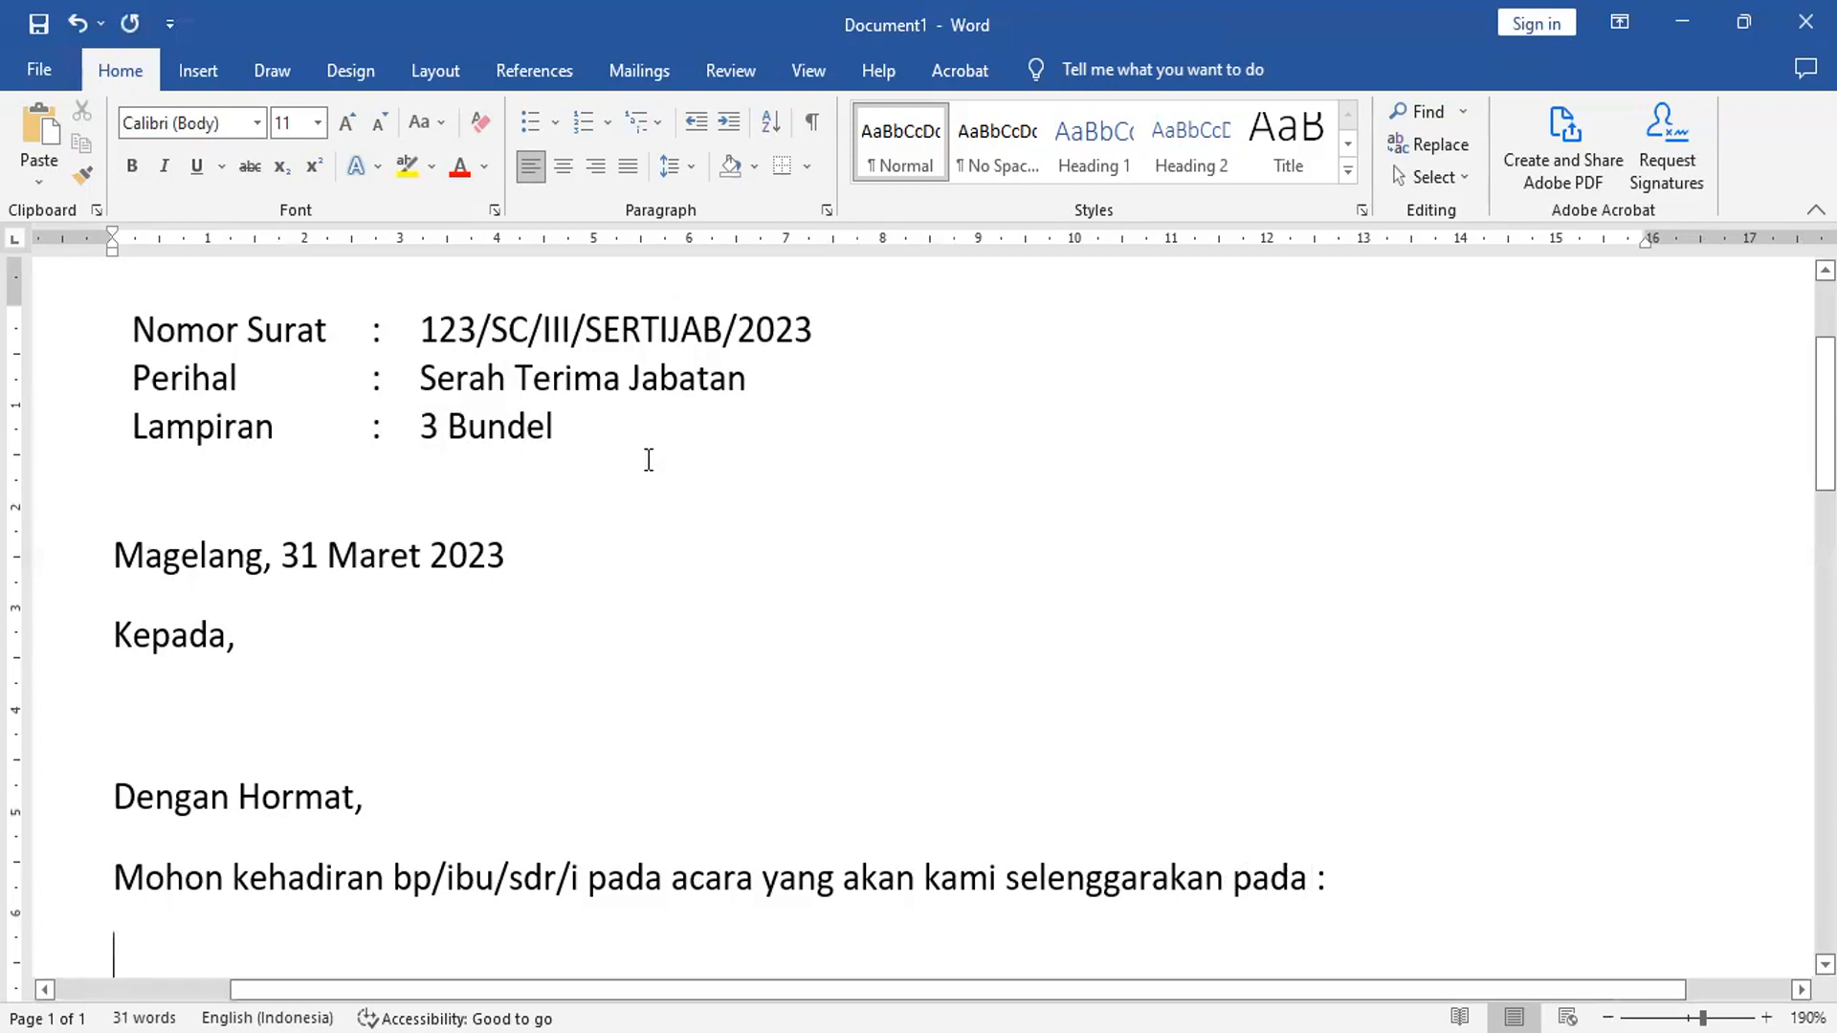
pyautogui.scroll(-5, 648, 459)
pyautogui.scroll(3, 646, 458)
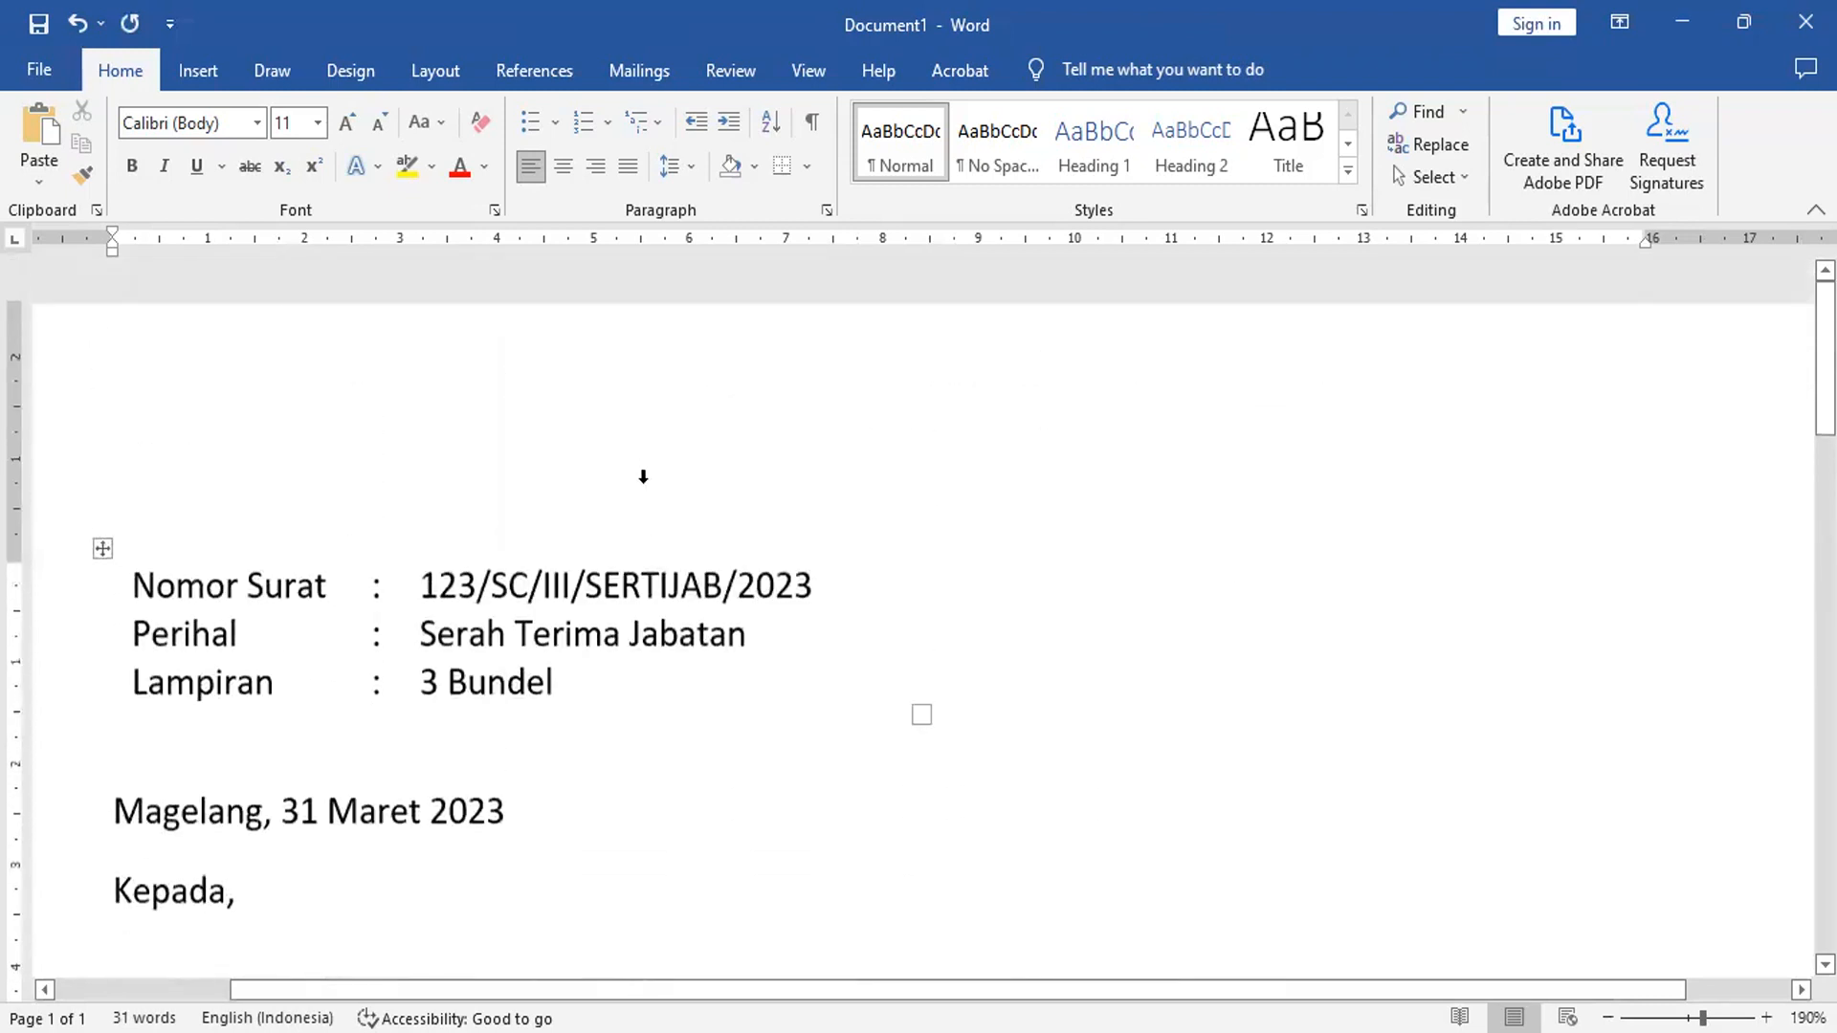
pyautogui.scroll(-1, 560, 586)
pyautogui.scroll(-6, 587, 676)
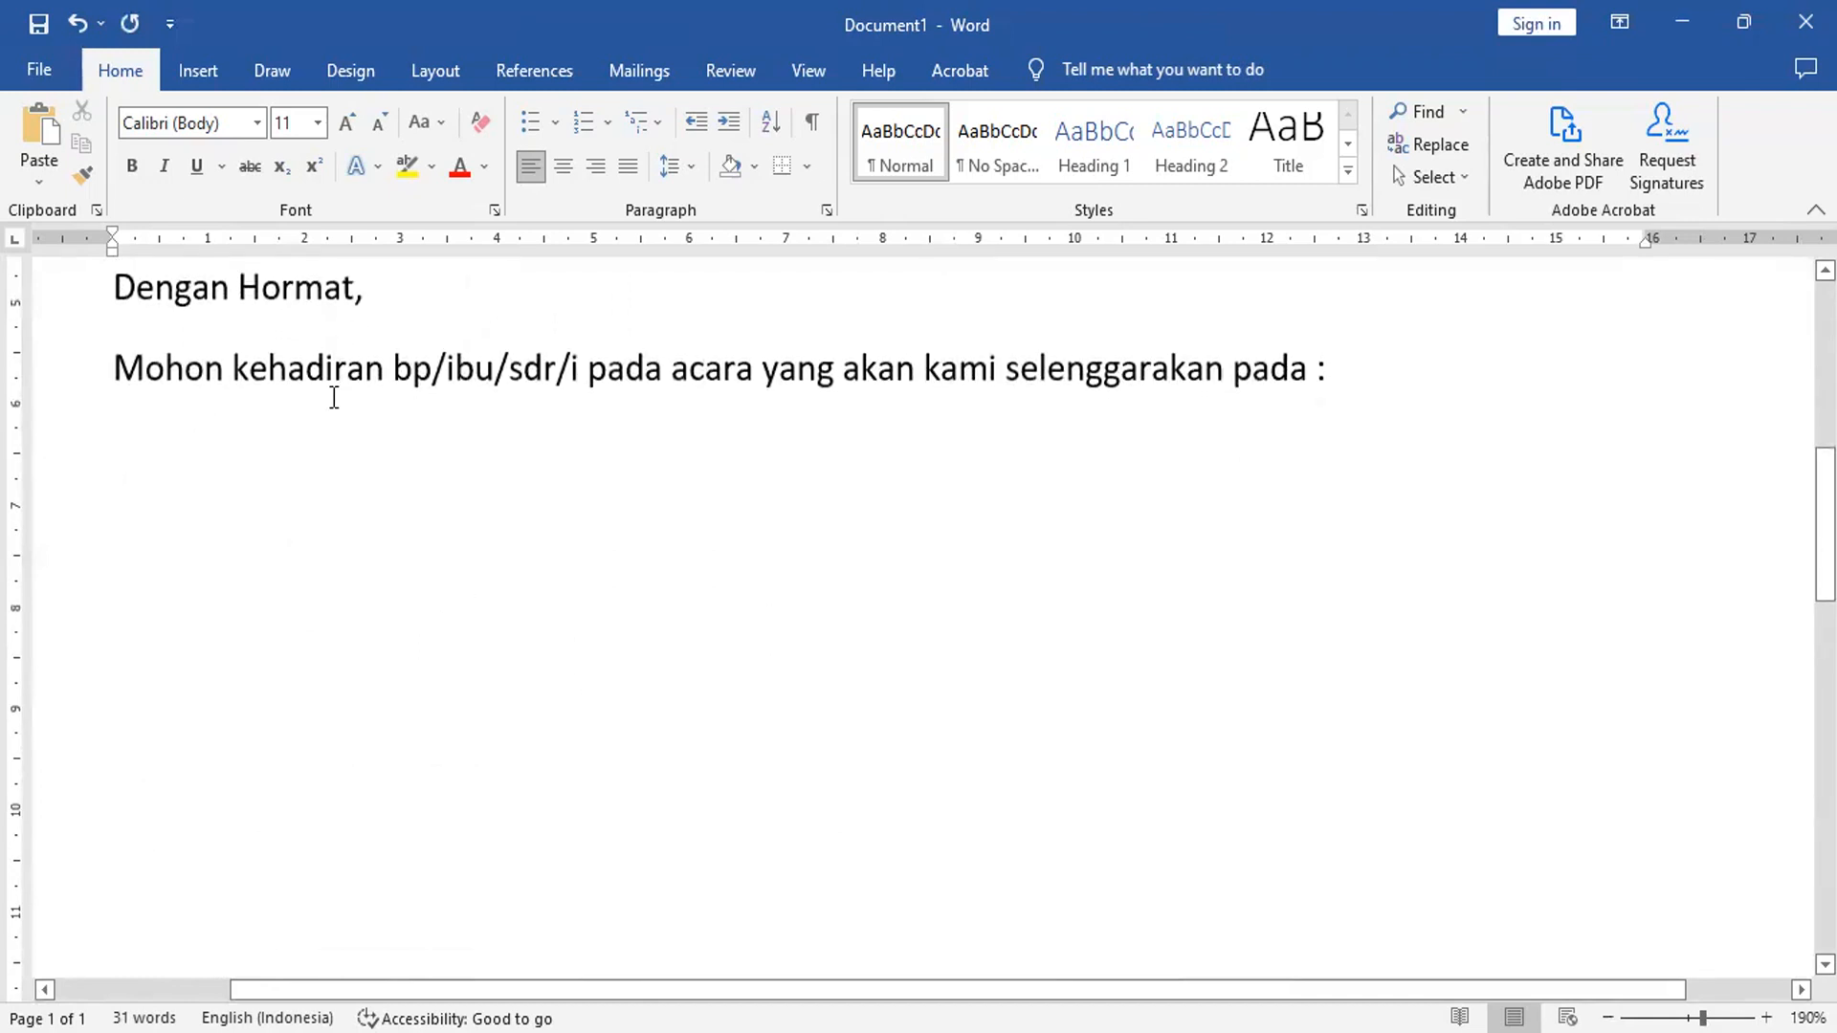
# - Insert a 4-column, 6-row table below the invitation sentence
pyautogui.click(194, 72)
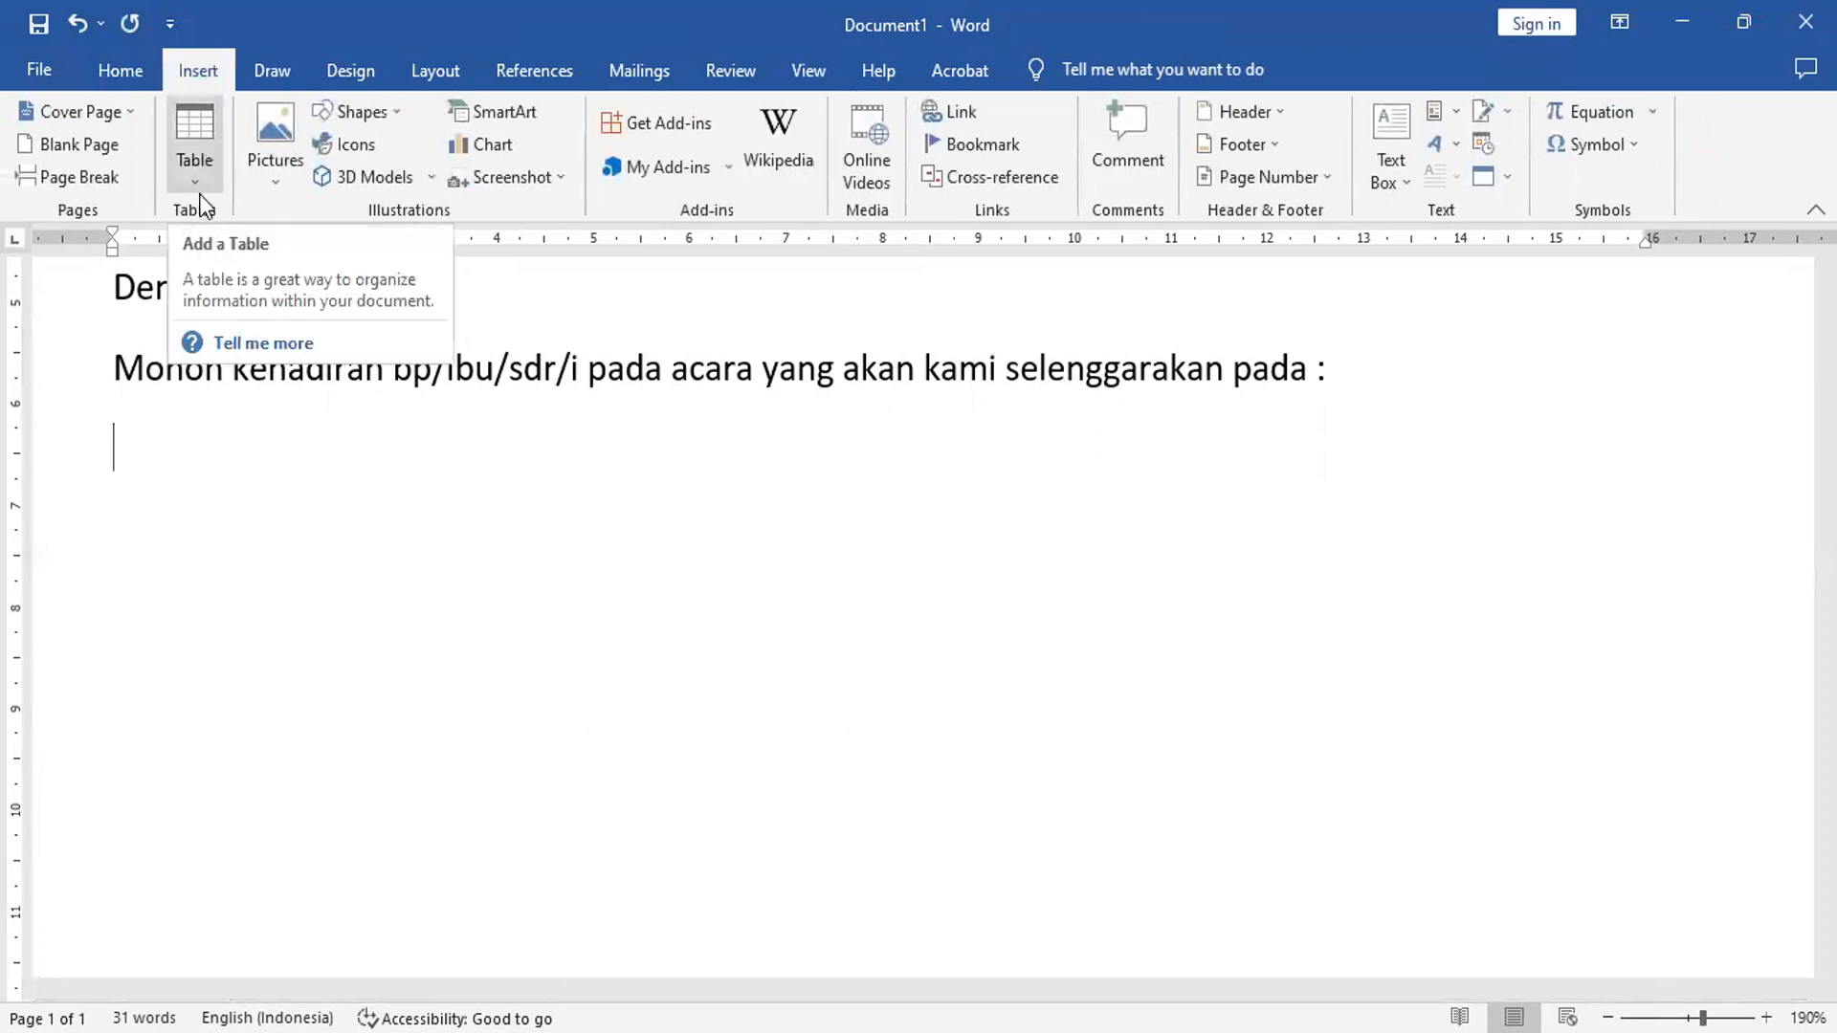
pyautogui.click(195, 163)
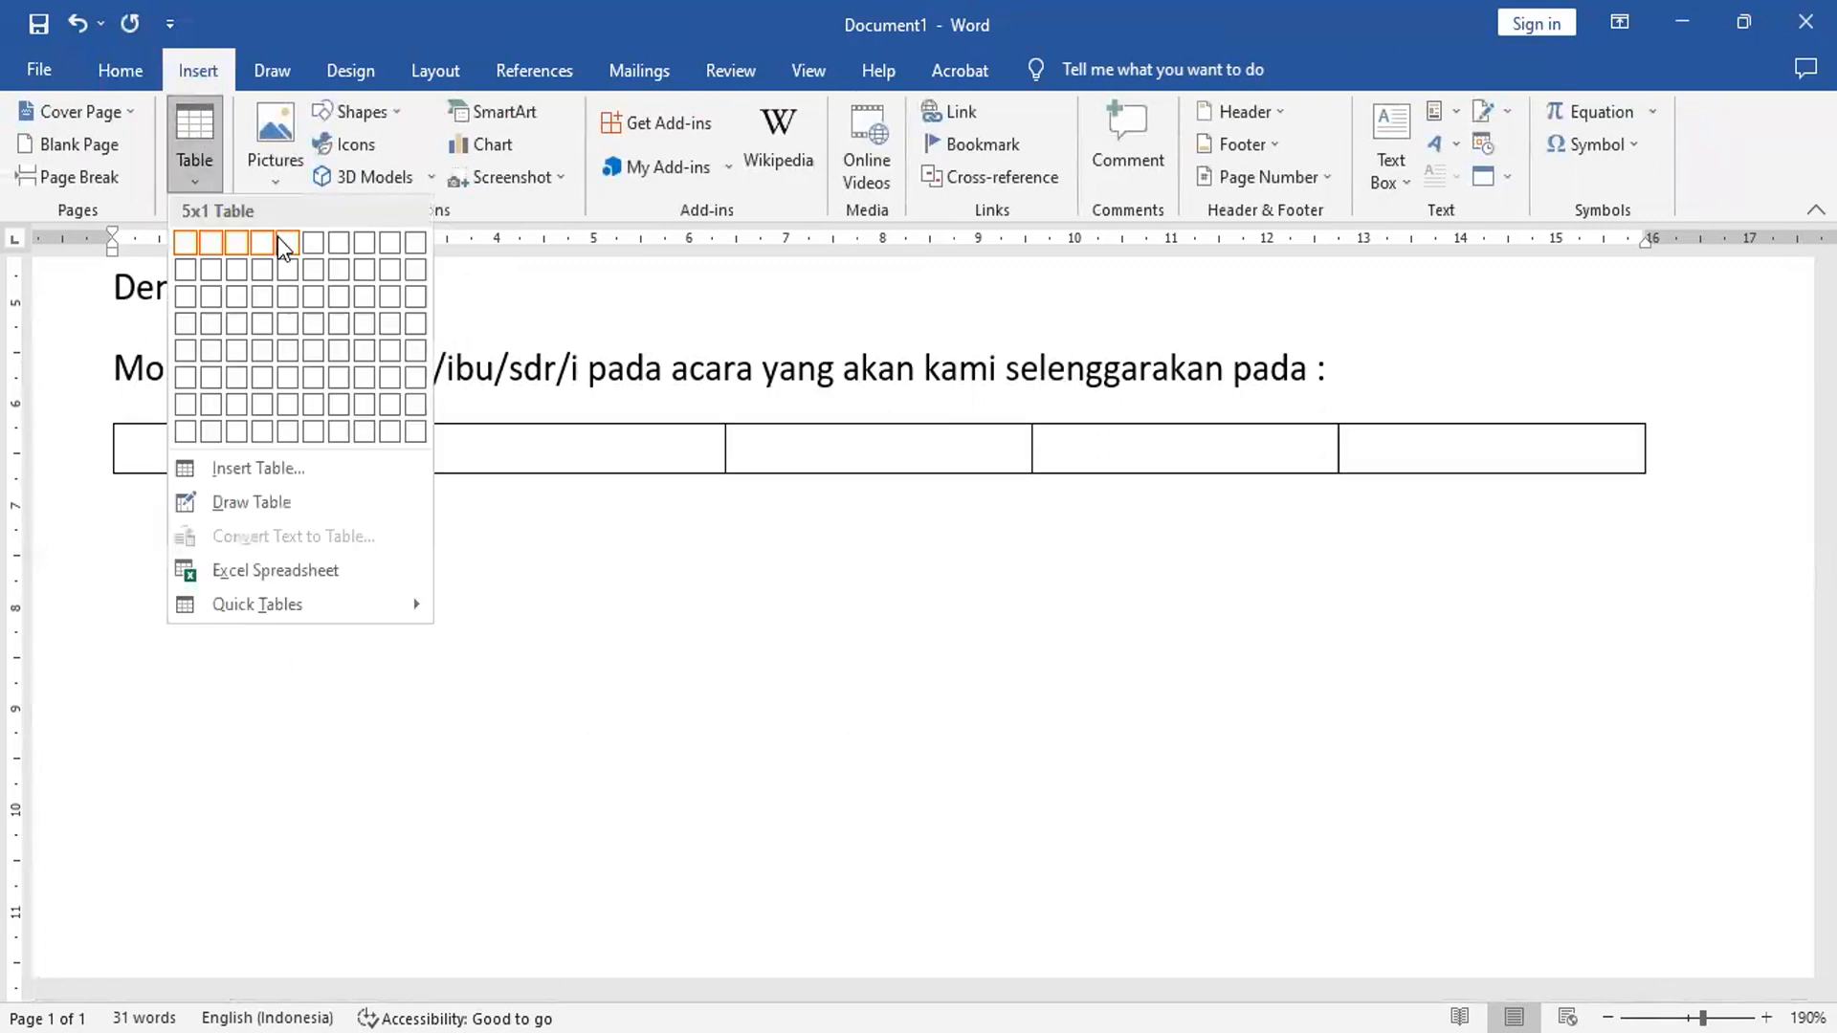
pyautogui.click(258, 370)
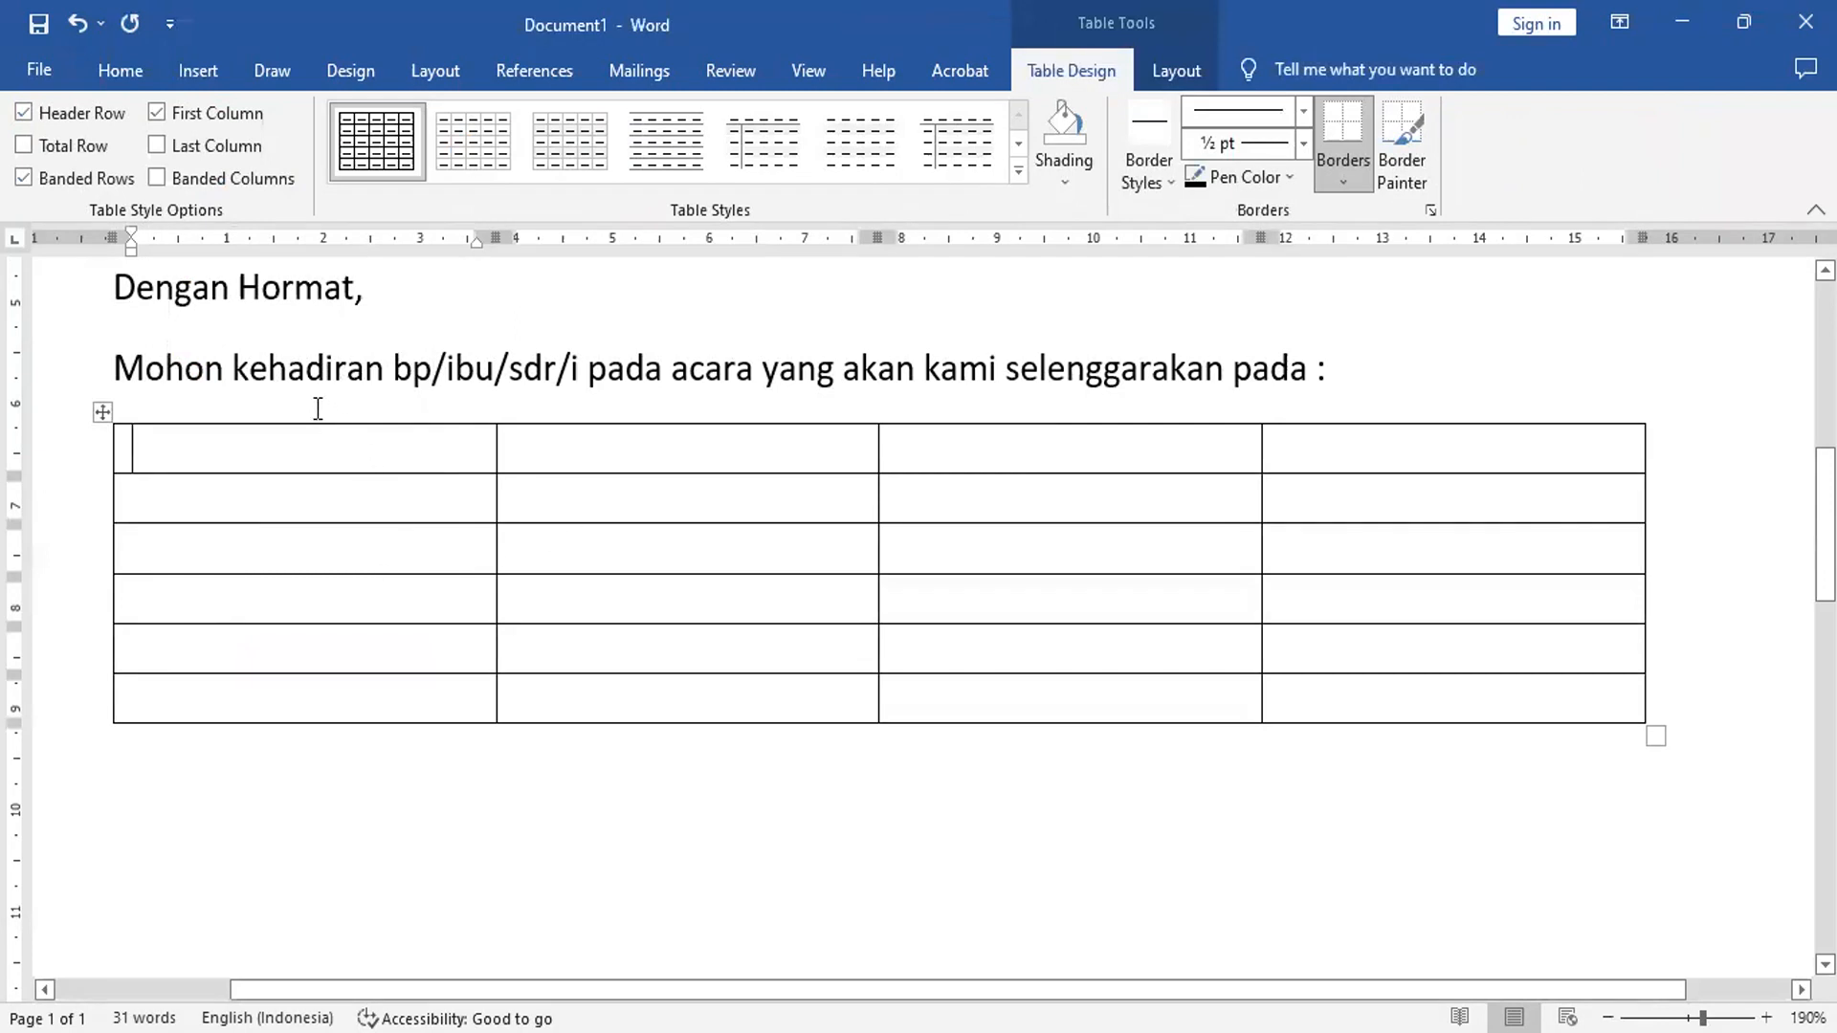
pyautogui.click(538, 445)
# - Fill the rows 'Hari, Tanggal : Senin, 3 April 2023' and 'Waktu : Pukul 09:30 - selesai'
pyautogui.write('Hari, ')
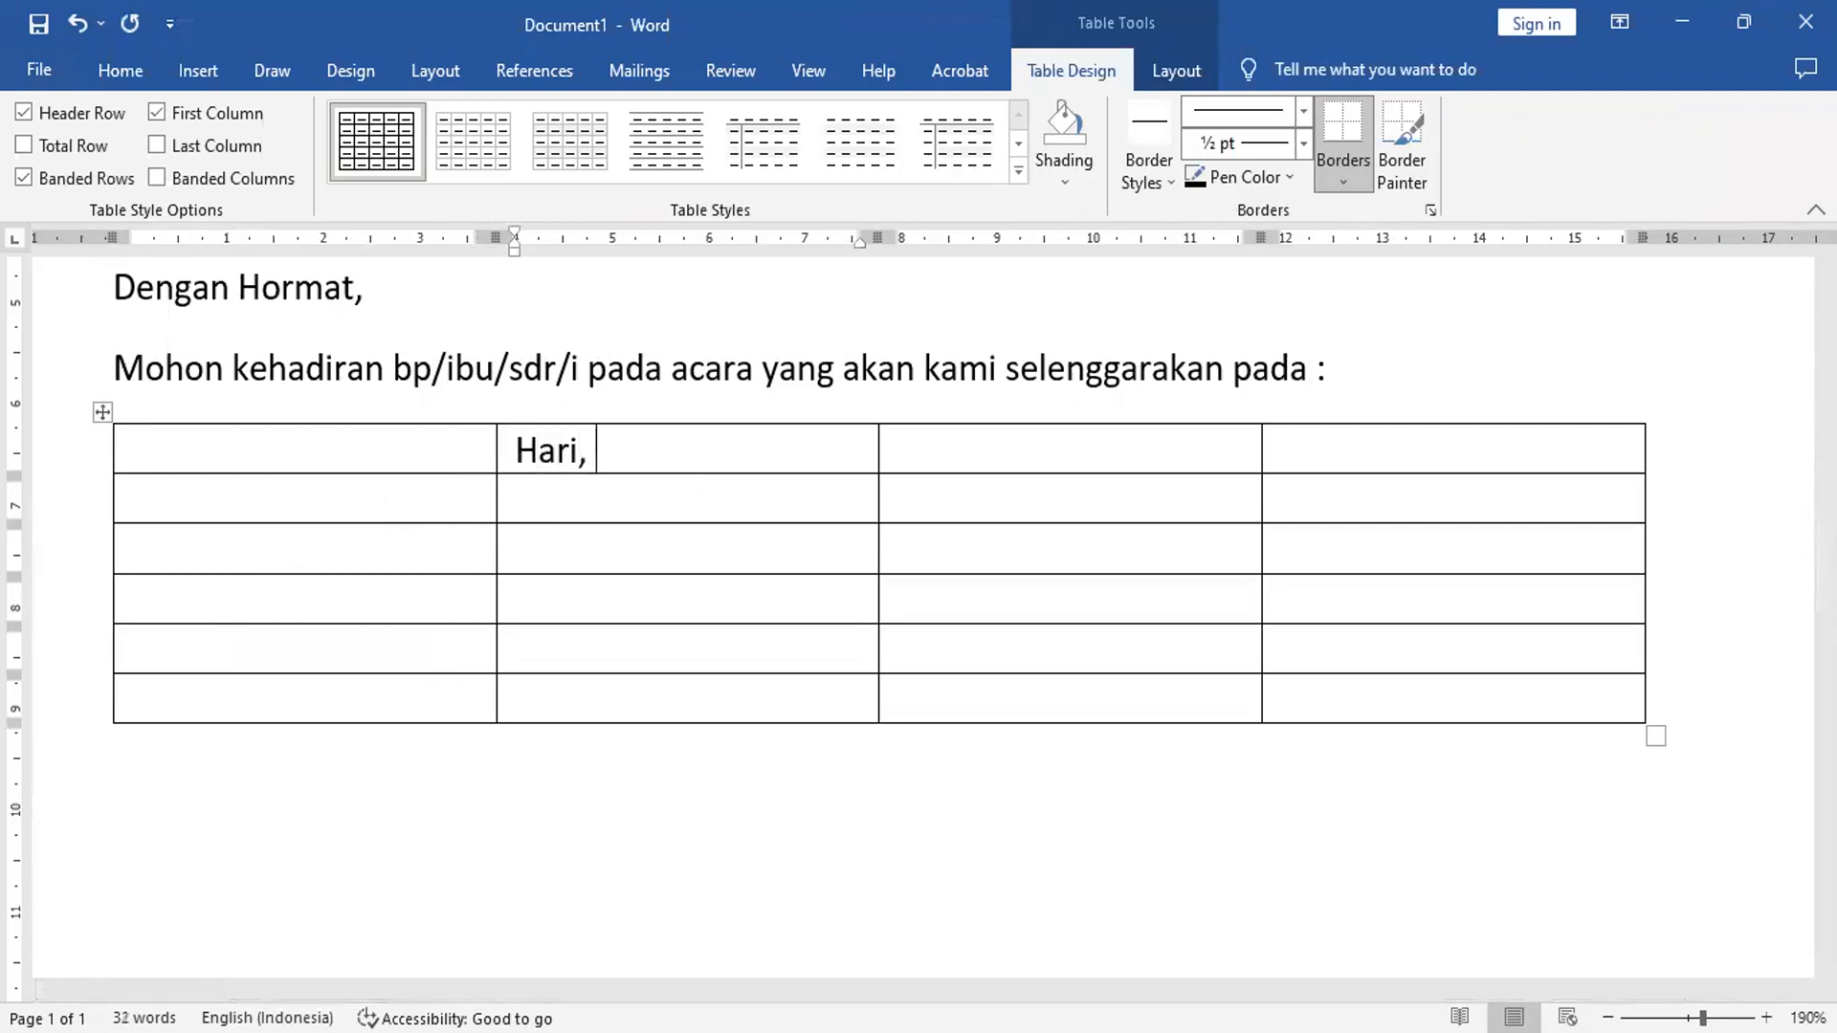
pyautogui.write('Tanggal')
pyautogui.press('Tab')
pyautogui.write(':')
pyautogui.press('Tab')
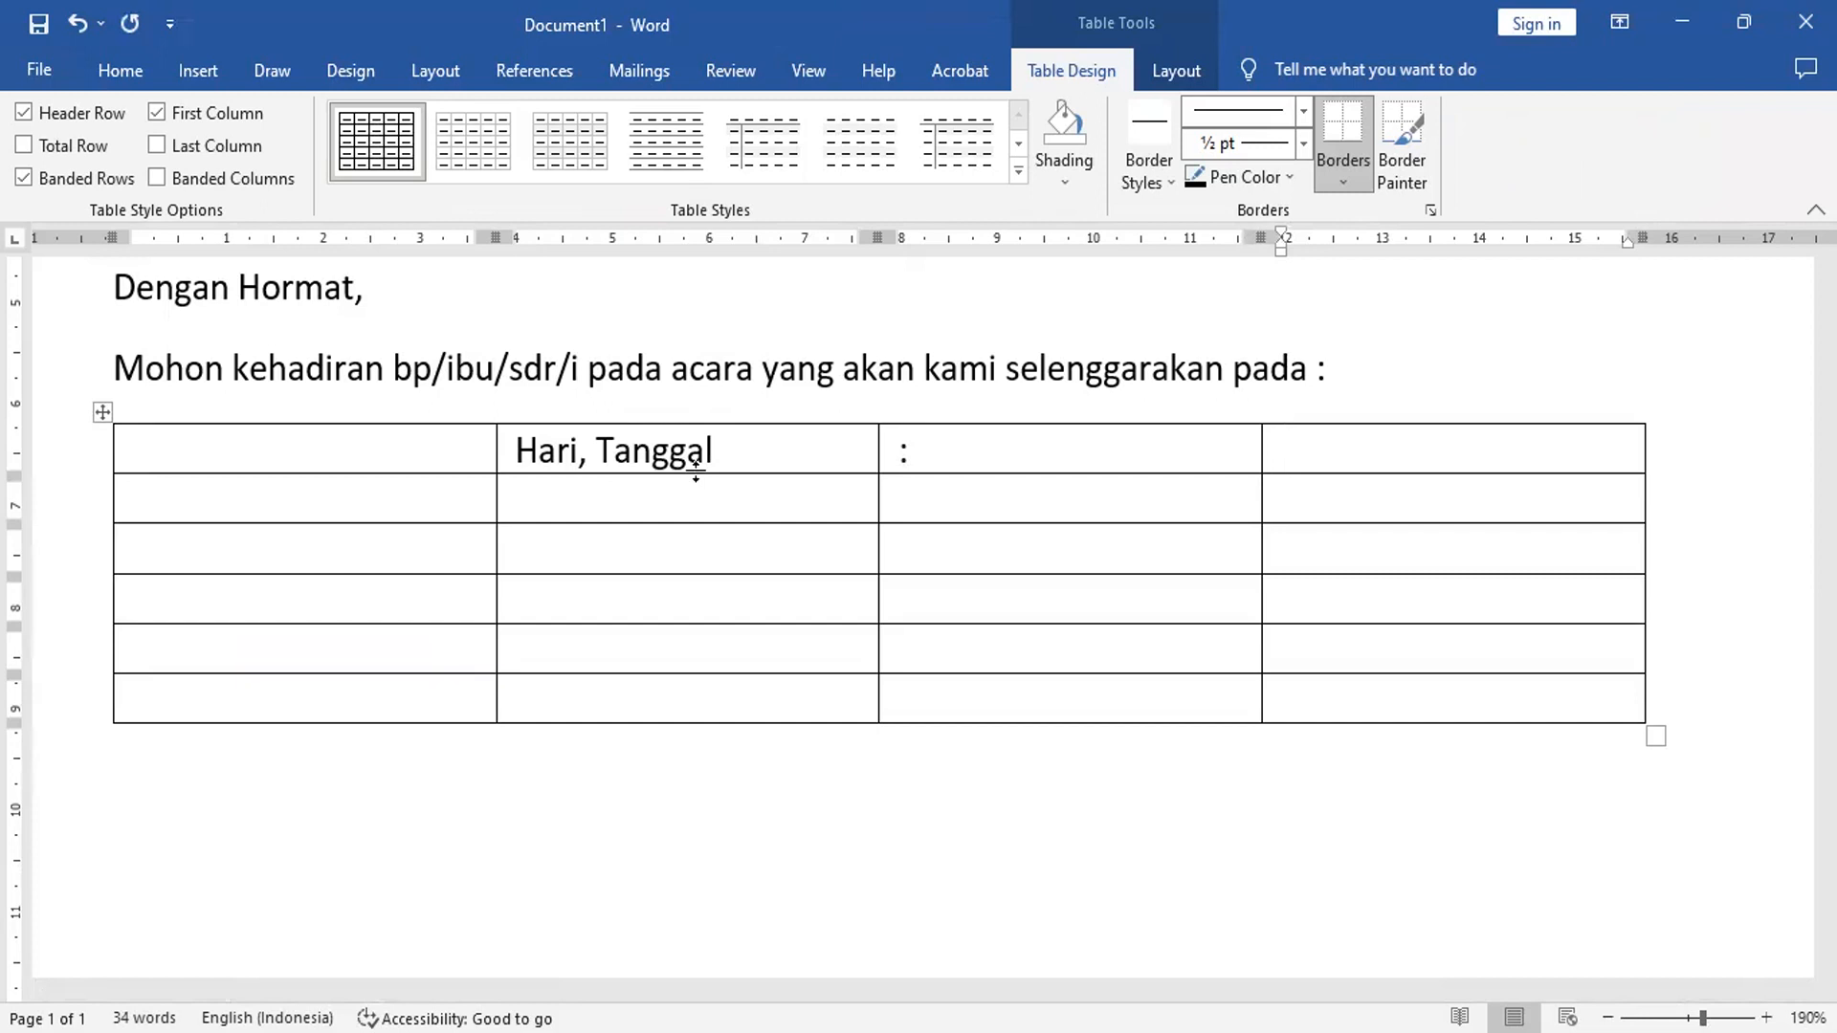
pyautogui.write('Senin,')
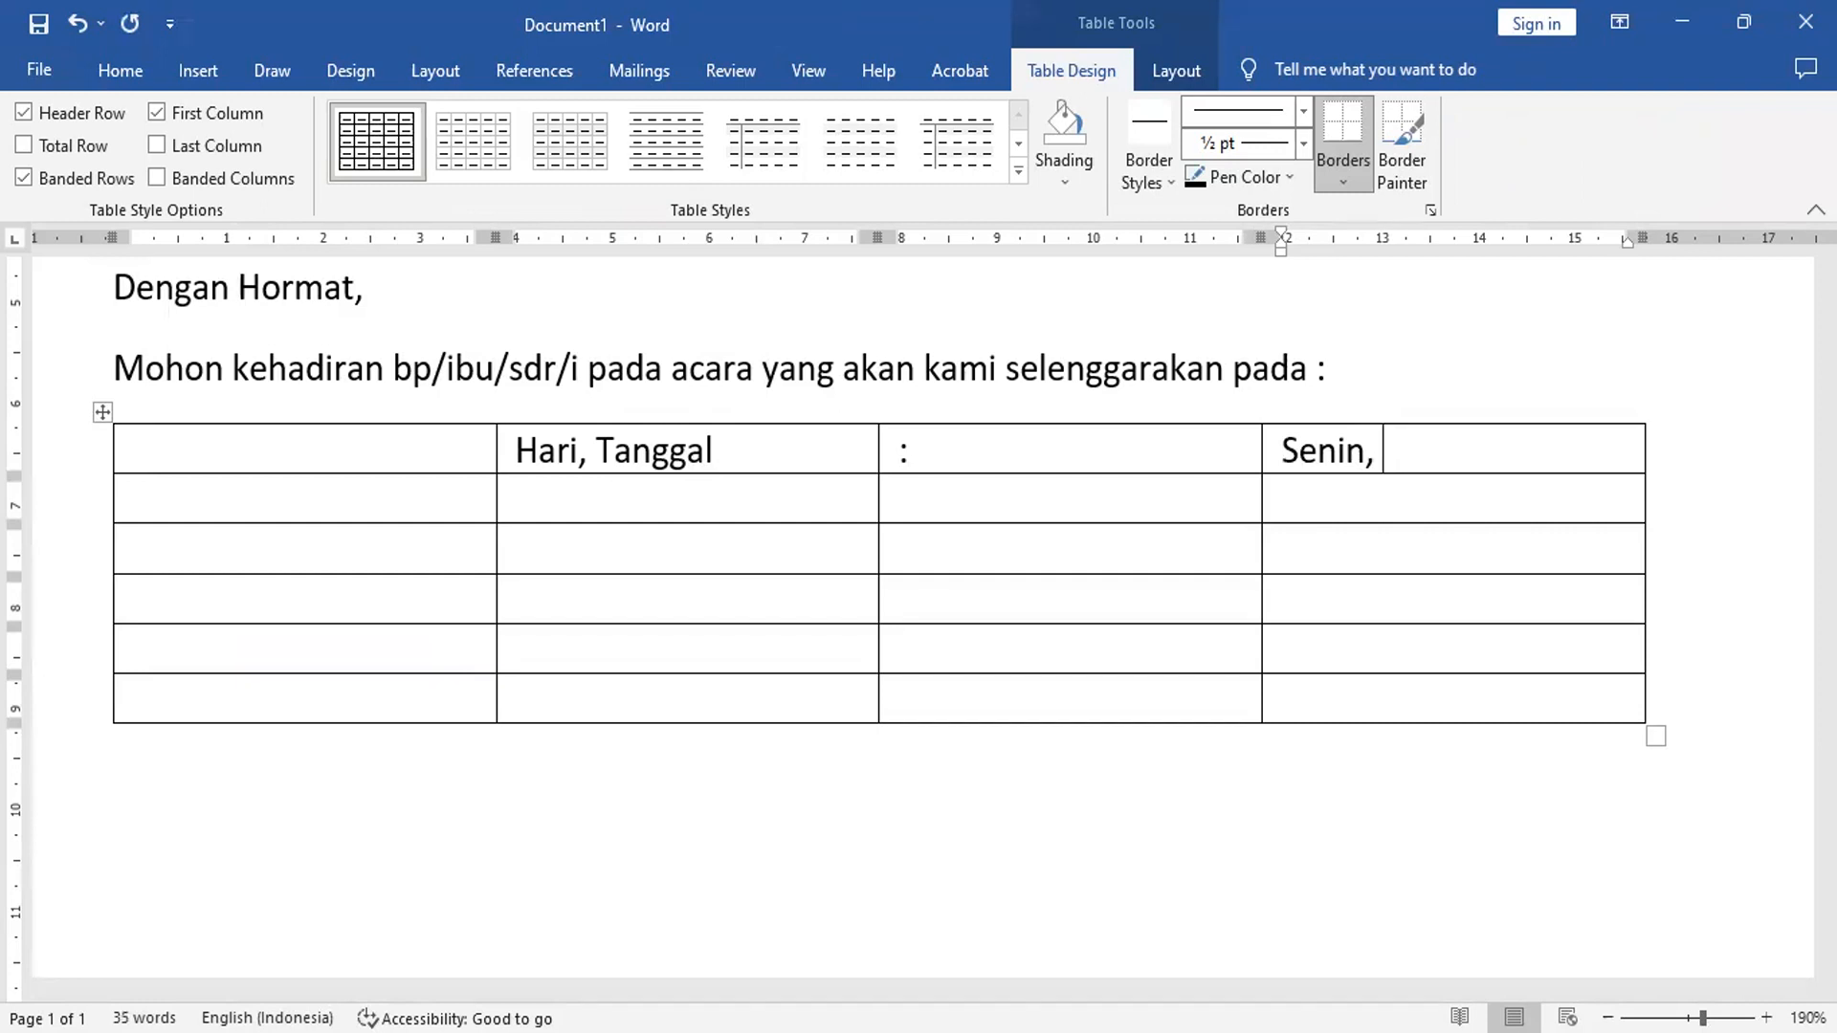
pyautogui.write('3 April 2023')
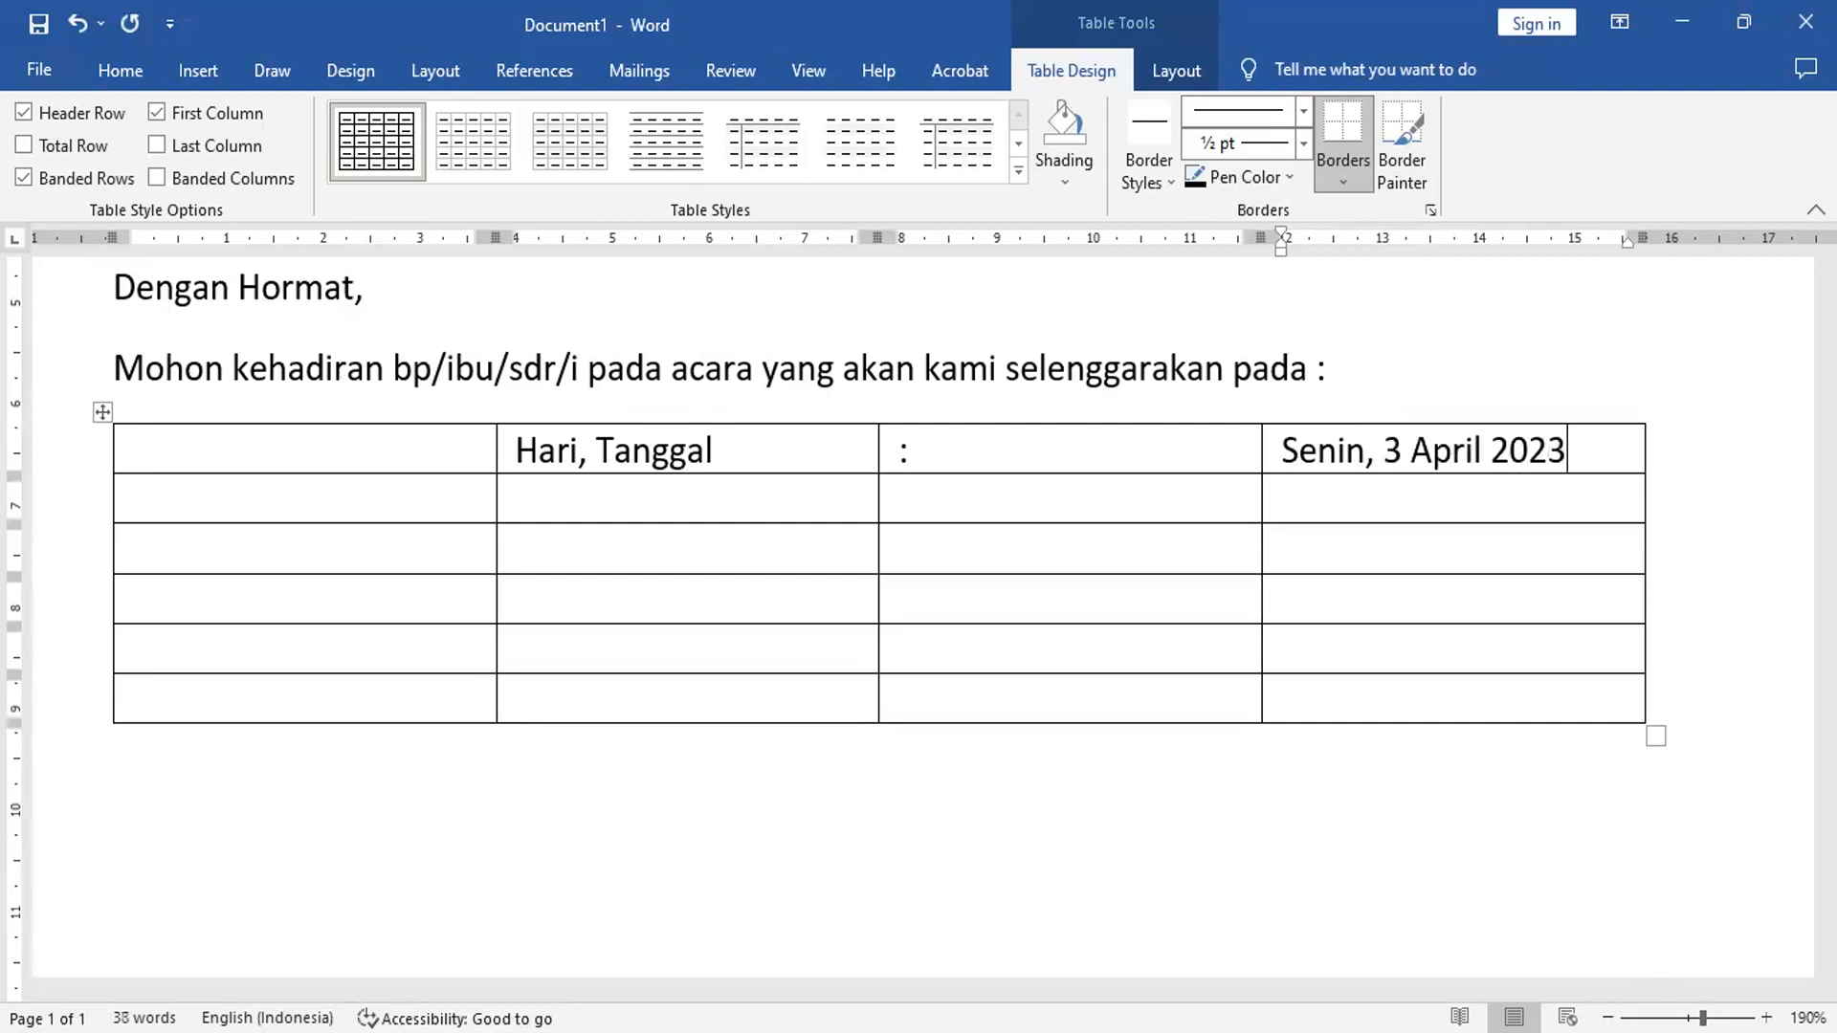
pyautogui.click(522, 490)
pyautogui.write('Waktu')
pyautogui.press('Tab')
pyautogui.write(':')
pyautogui.press('Tab')
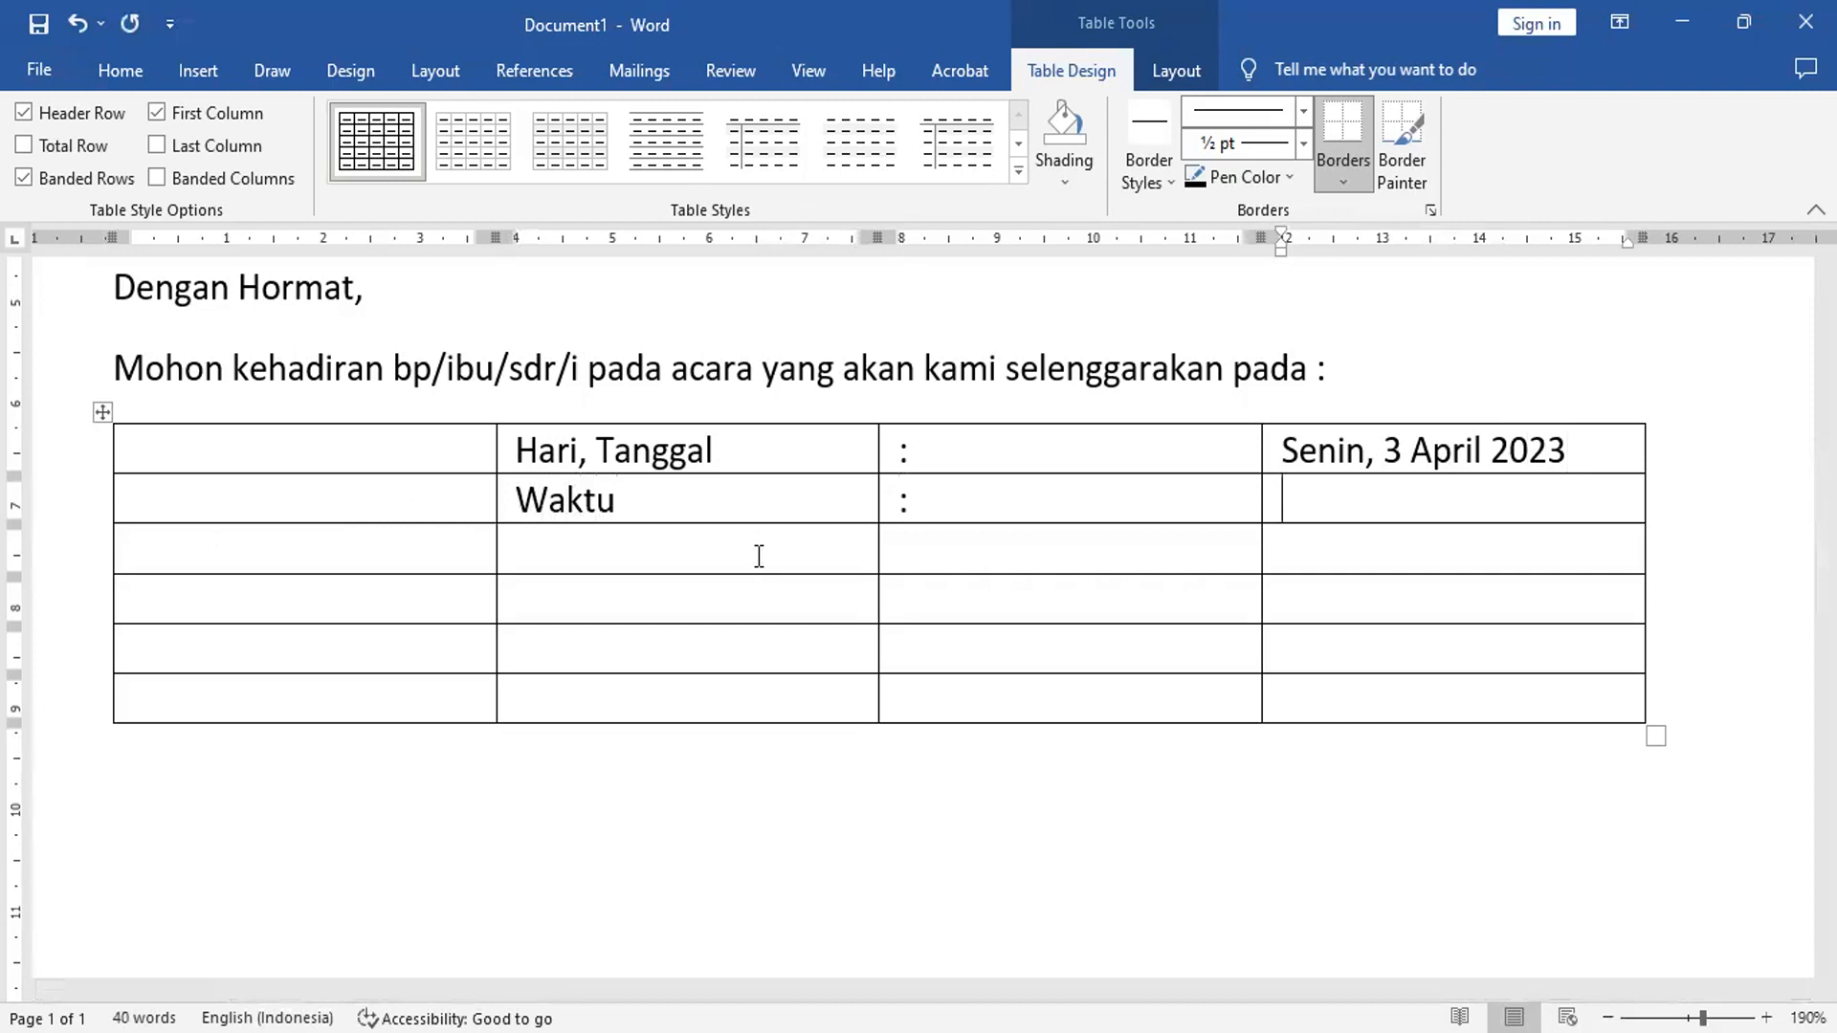
pyautogui.write('Pukul ')
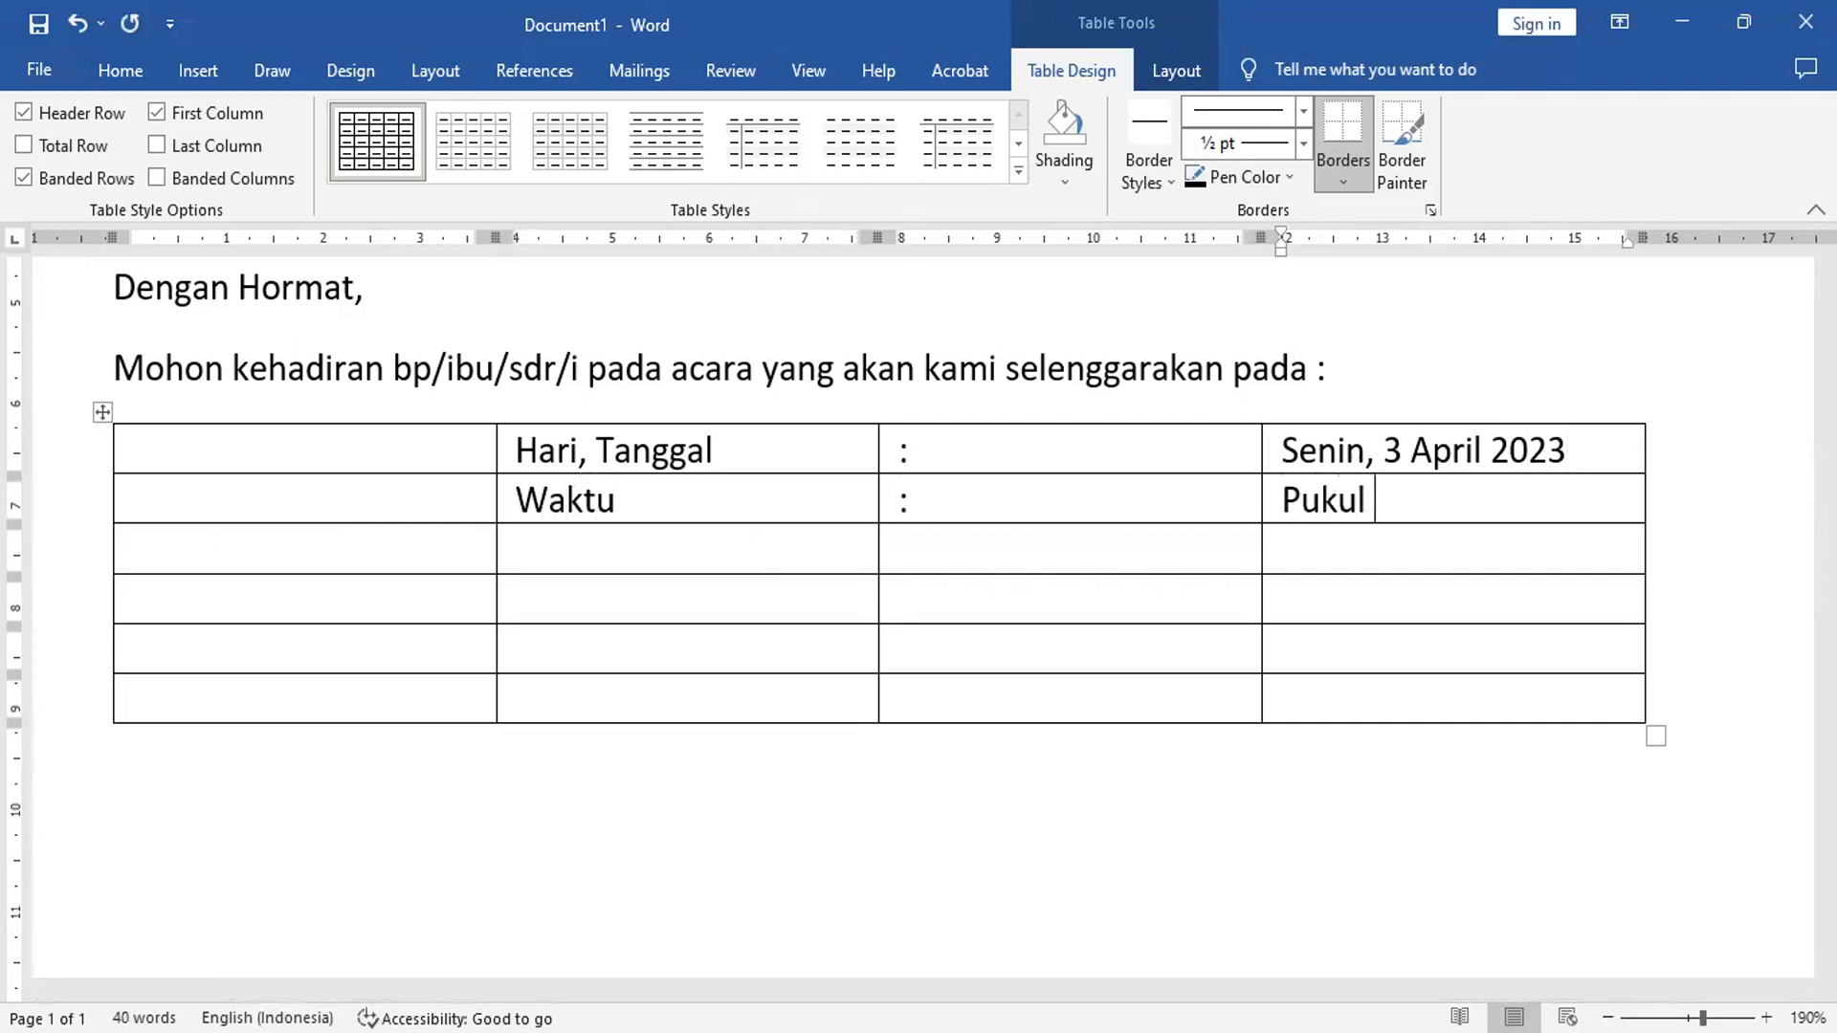
pyautogui.write('09:30')
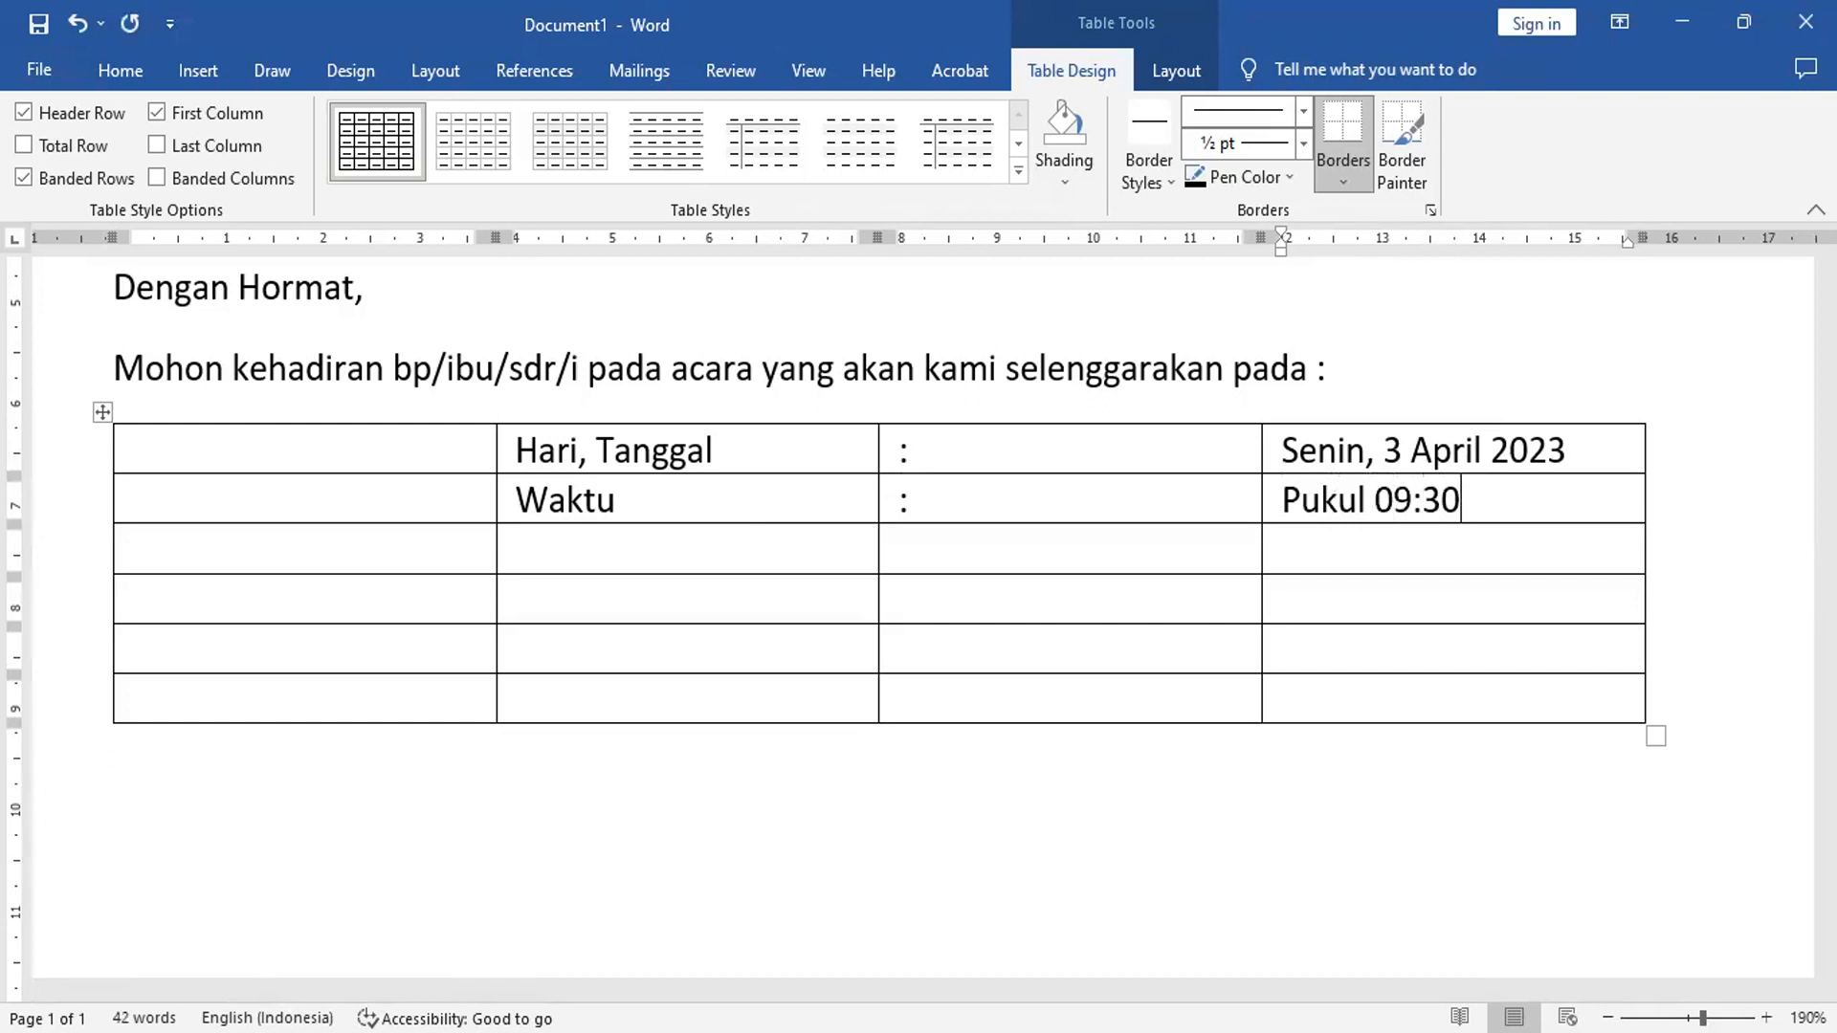
pyautogui.write(' - selesai')
# - Fill the row 'Acara : Serah Terima Jabatan'
pyautogui.press('Tab')
pyautogui.press('Tab')
pyautogui.write('Acara')
pyautogui.press('Tab')
pyautogui.write(':')
pyautogui.press('Tab')
pyautogui.write('S')
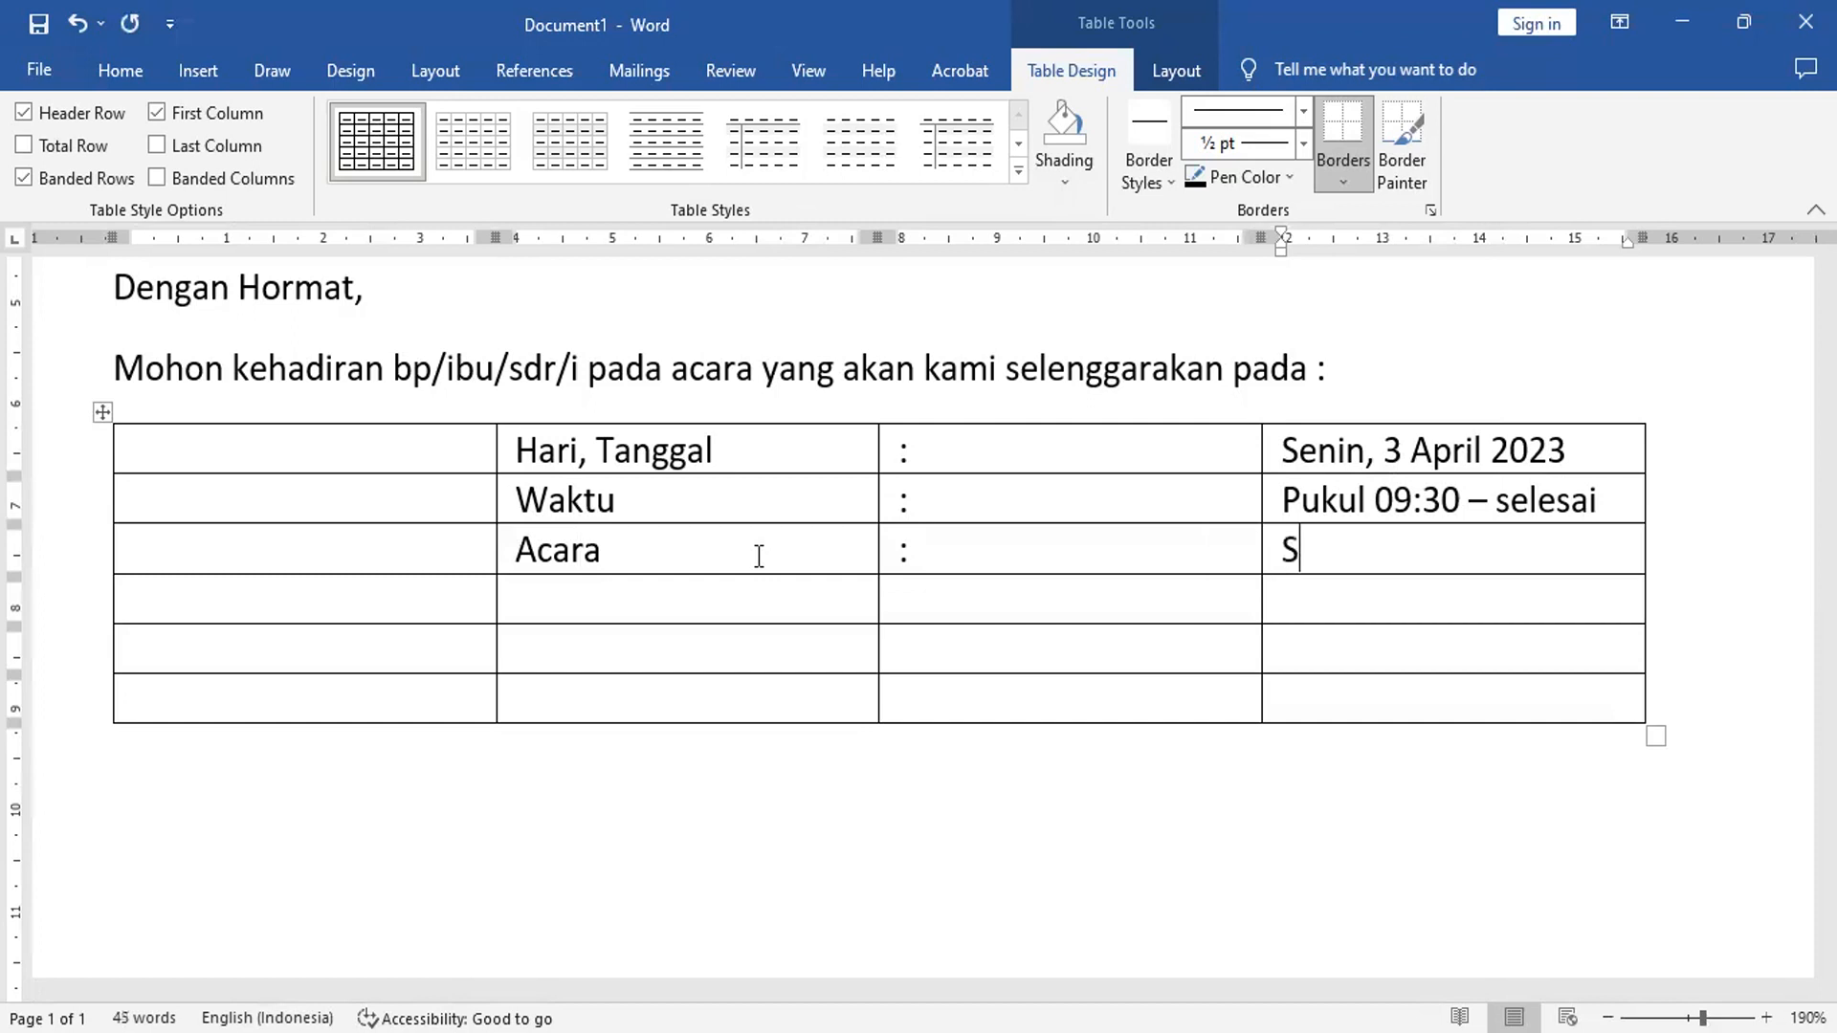
pyautogui.write('erah Ter')
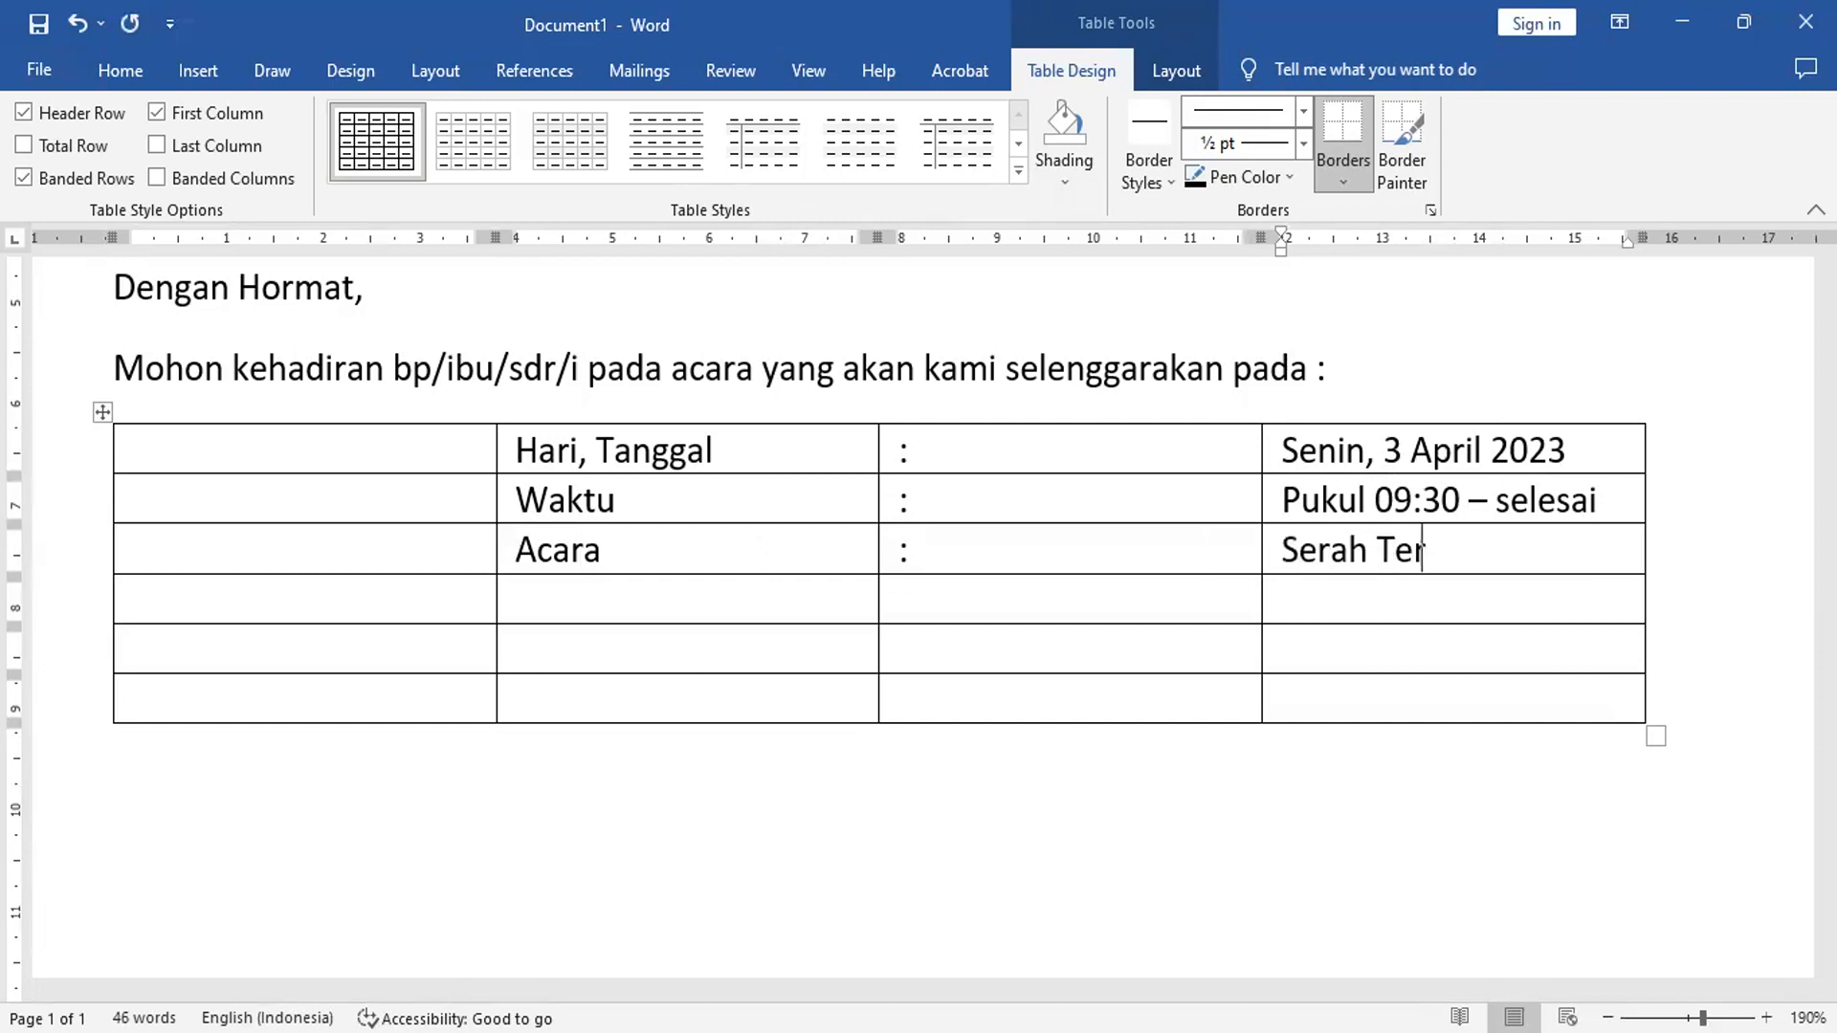
pyautogui.write('ima Jabatan')
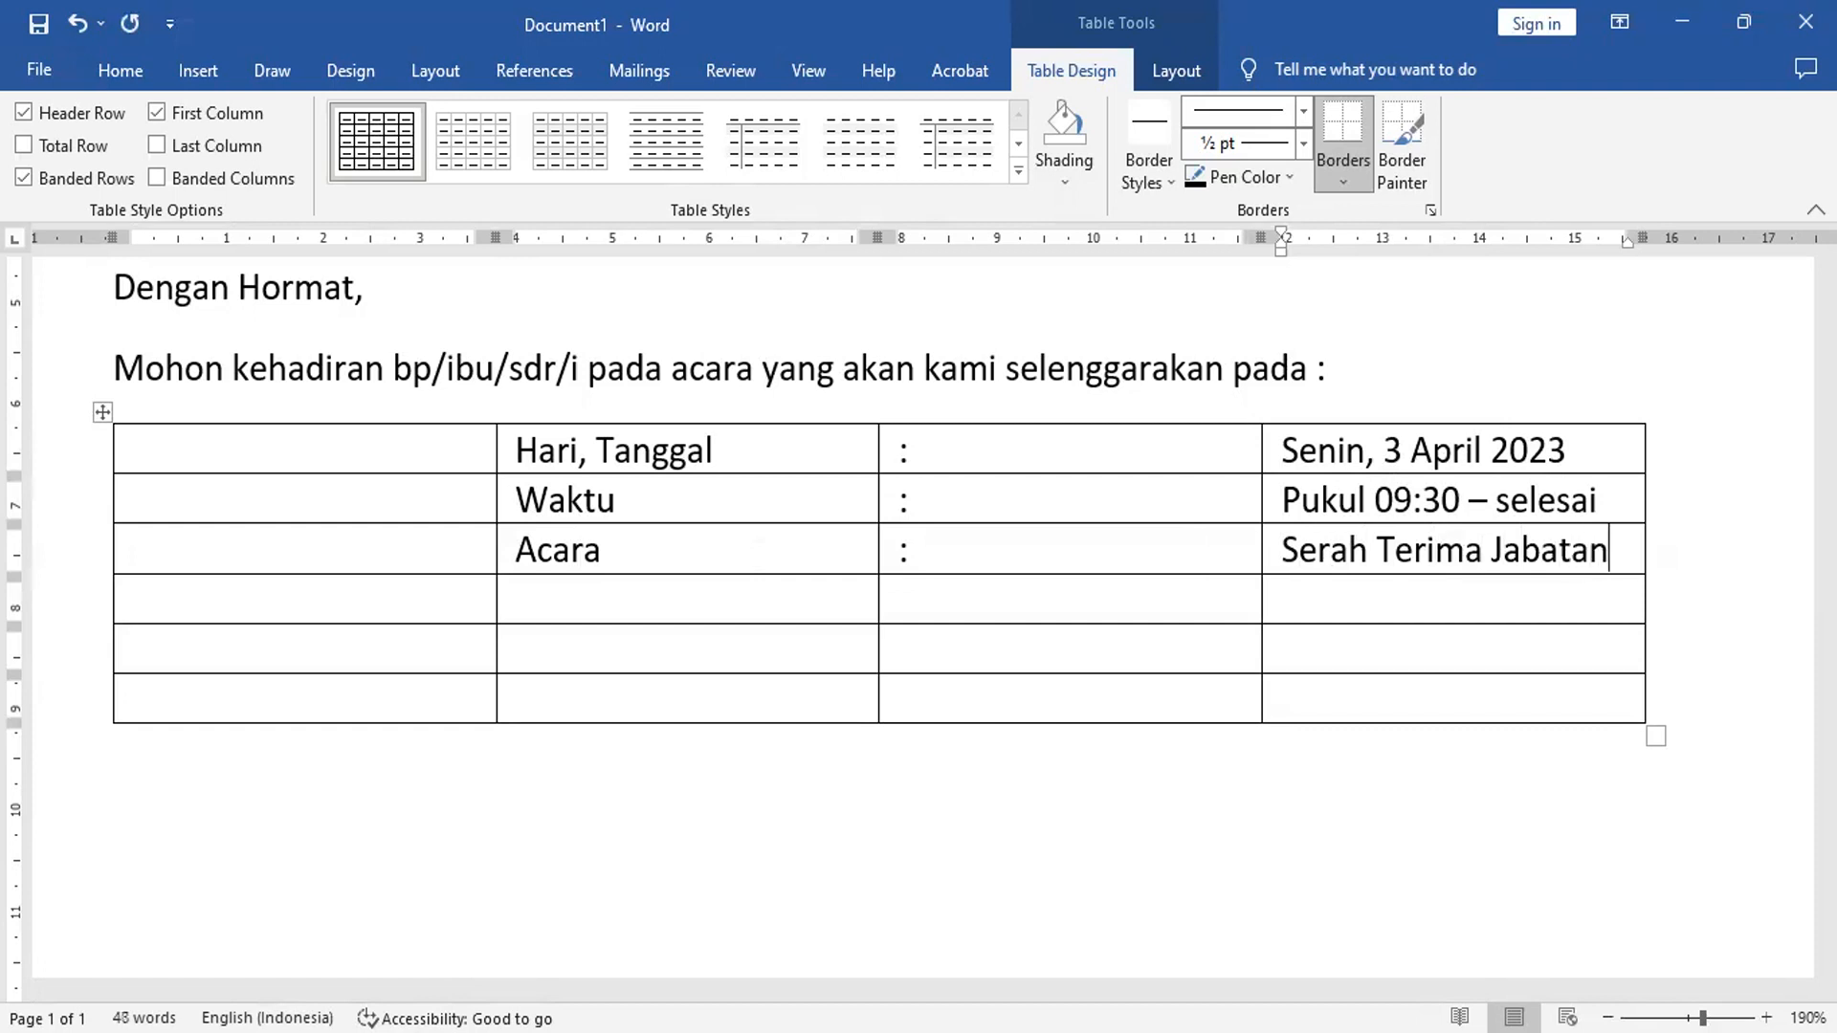
pyautogui.press('Tab')
pyautogui.click(517, 598)
# - Fill the row 'Tempat : Balai Kota', correcting the label to 'Tempat'
pyautogui.write('Tempa')
pyautogui.press('Tab')
pyautogui.write(':')
pyautogui.press('Tab')
pyautogui.write('Balai')
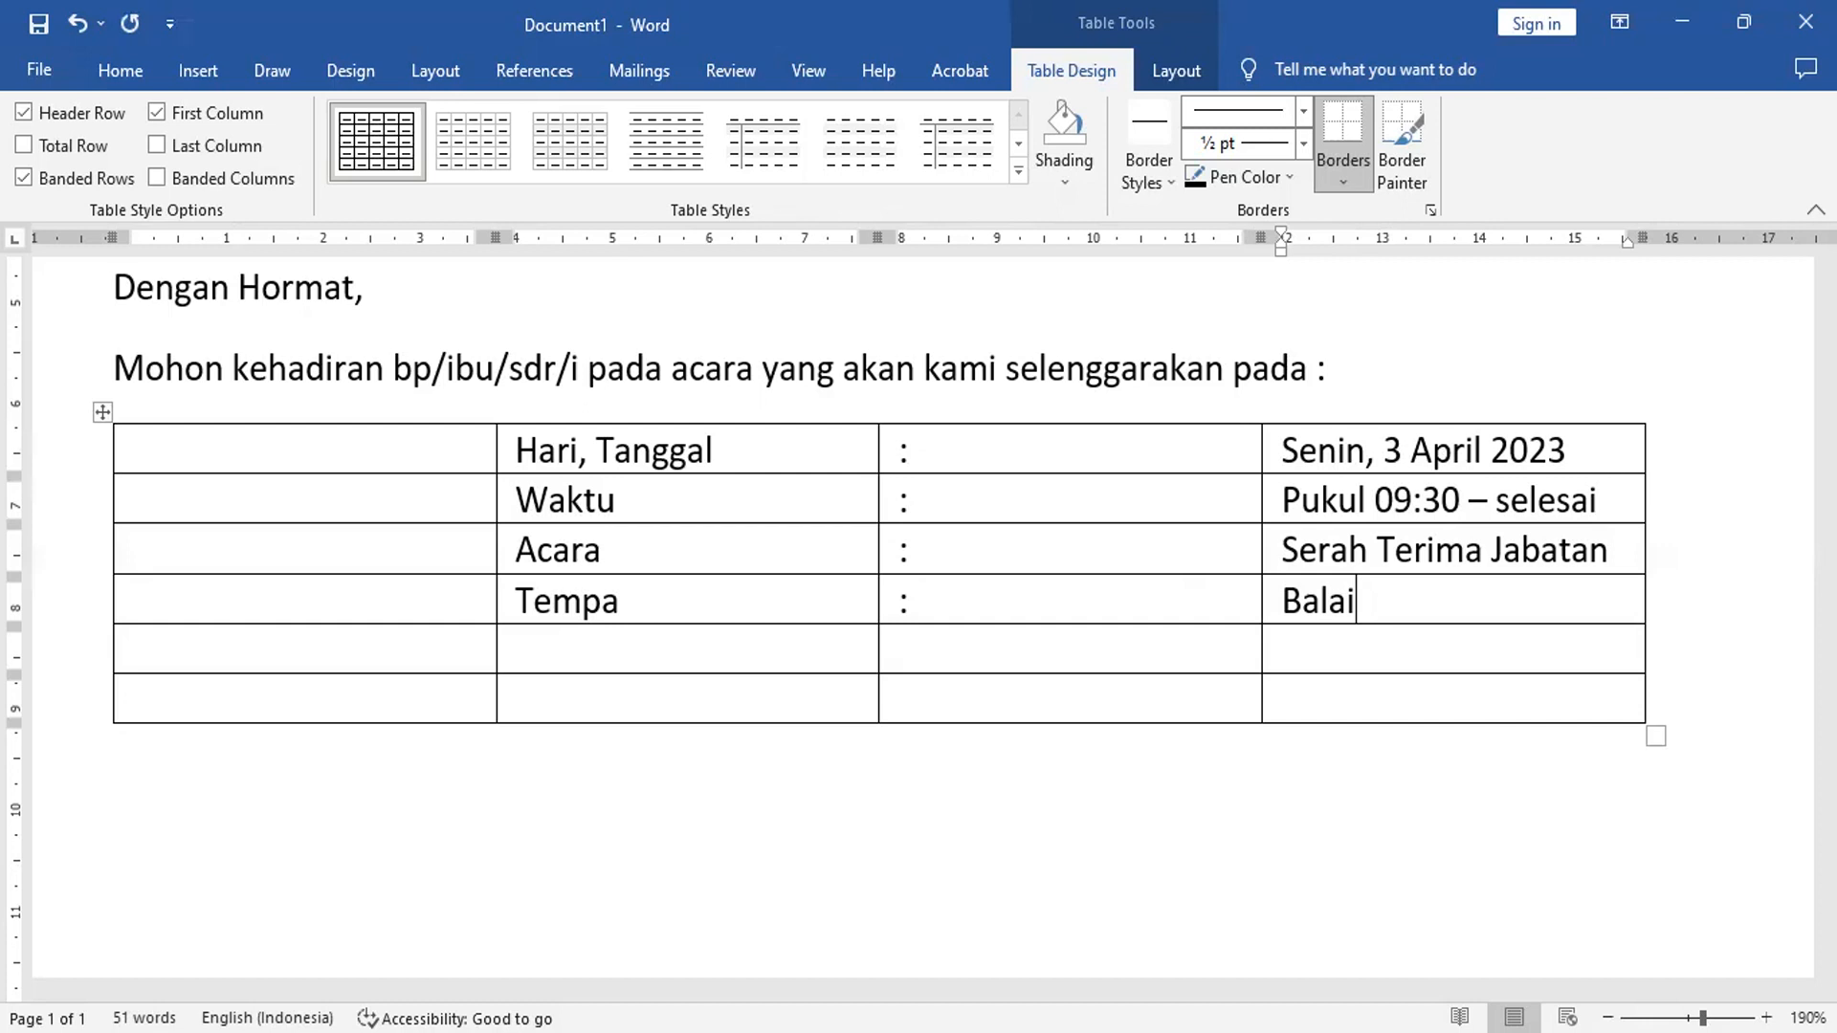
pyautogui.write('Kota')
pyautogui.press('Tab')
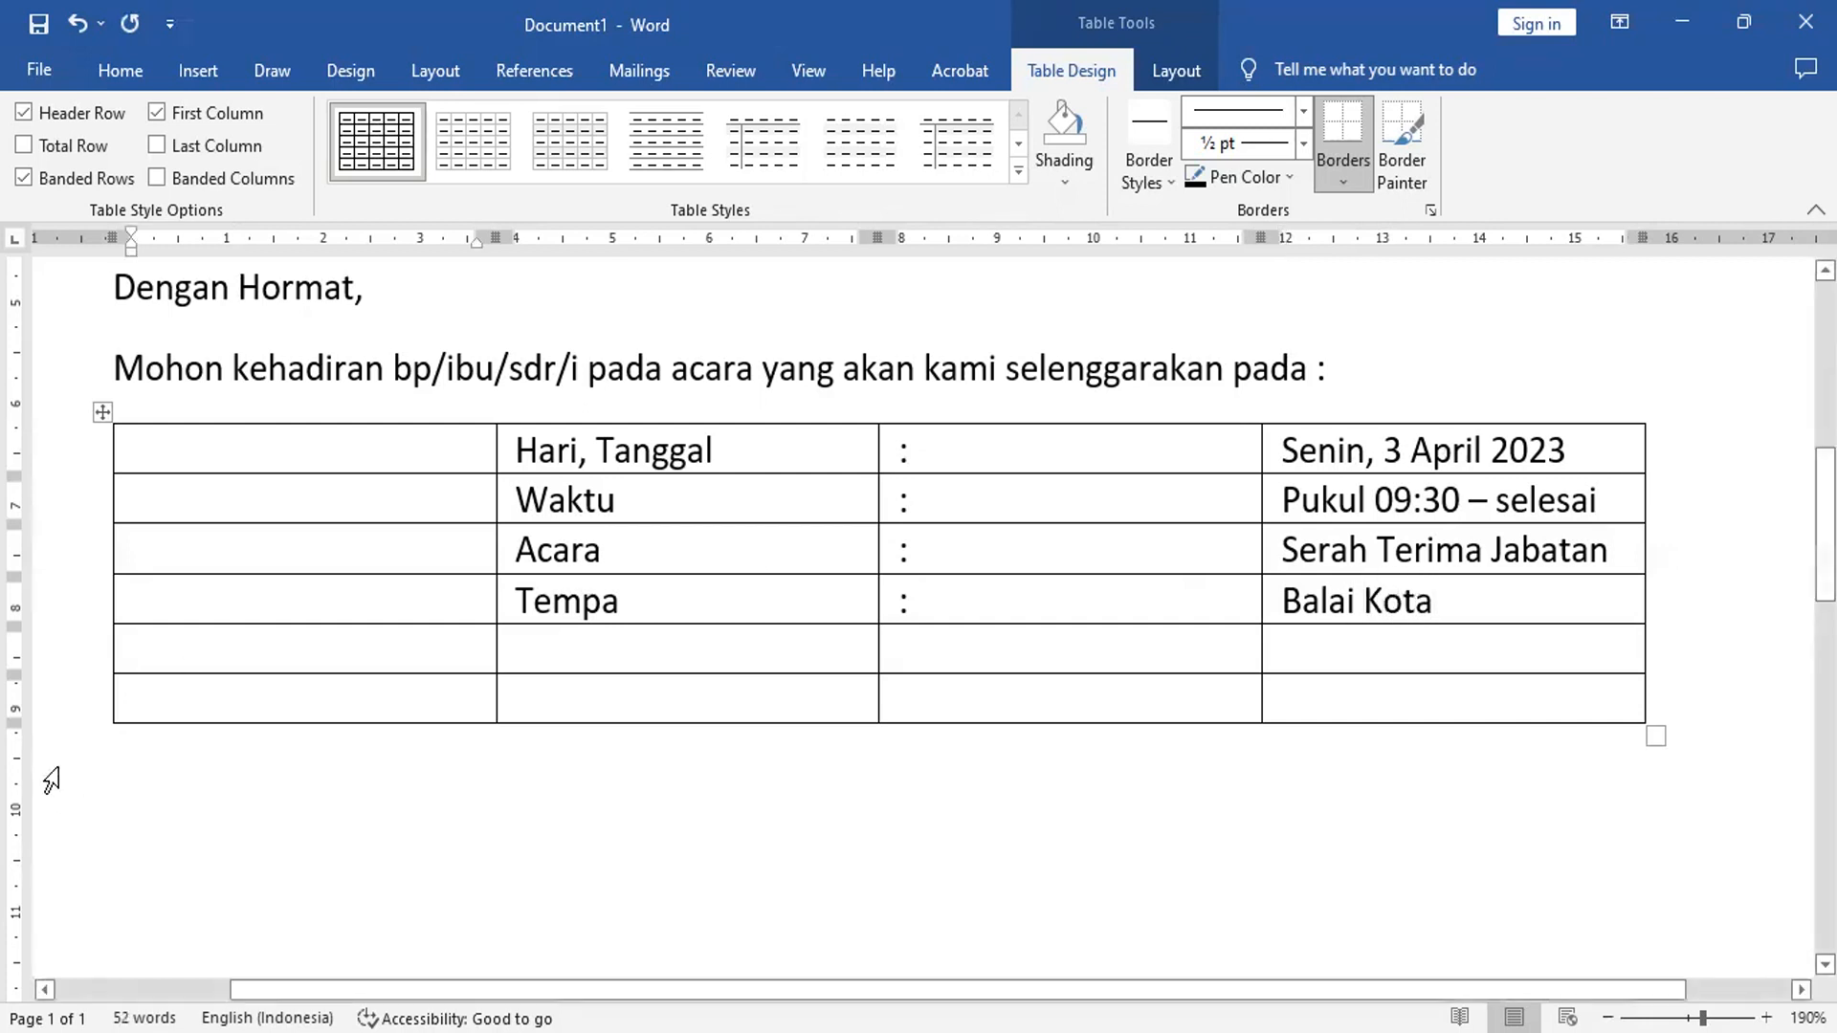
pyautogui.click(639, 602)
pyautogui.write('t')
# - Fill the row 'Dres Code : Bebas Rapi'
pyautogui.click(619, 653)
pyautogui.write('Dres')
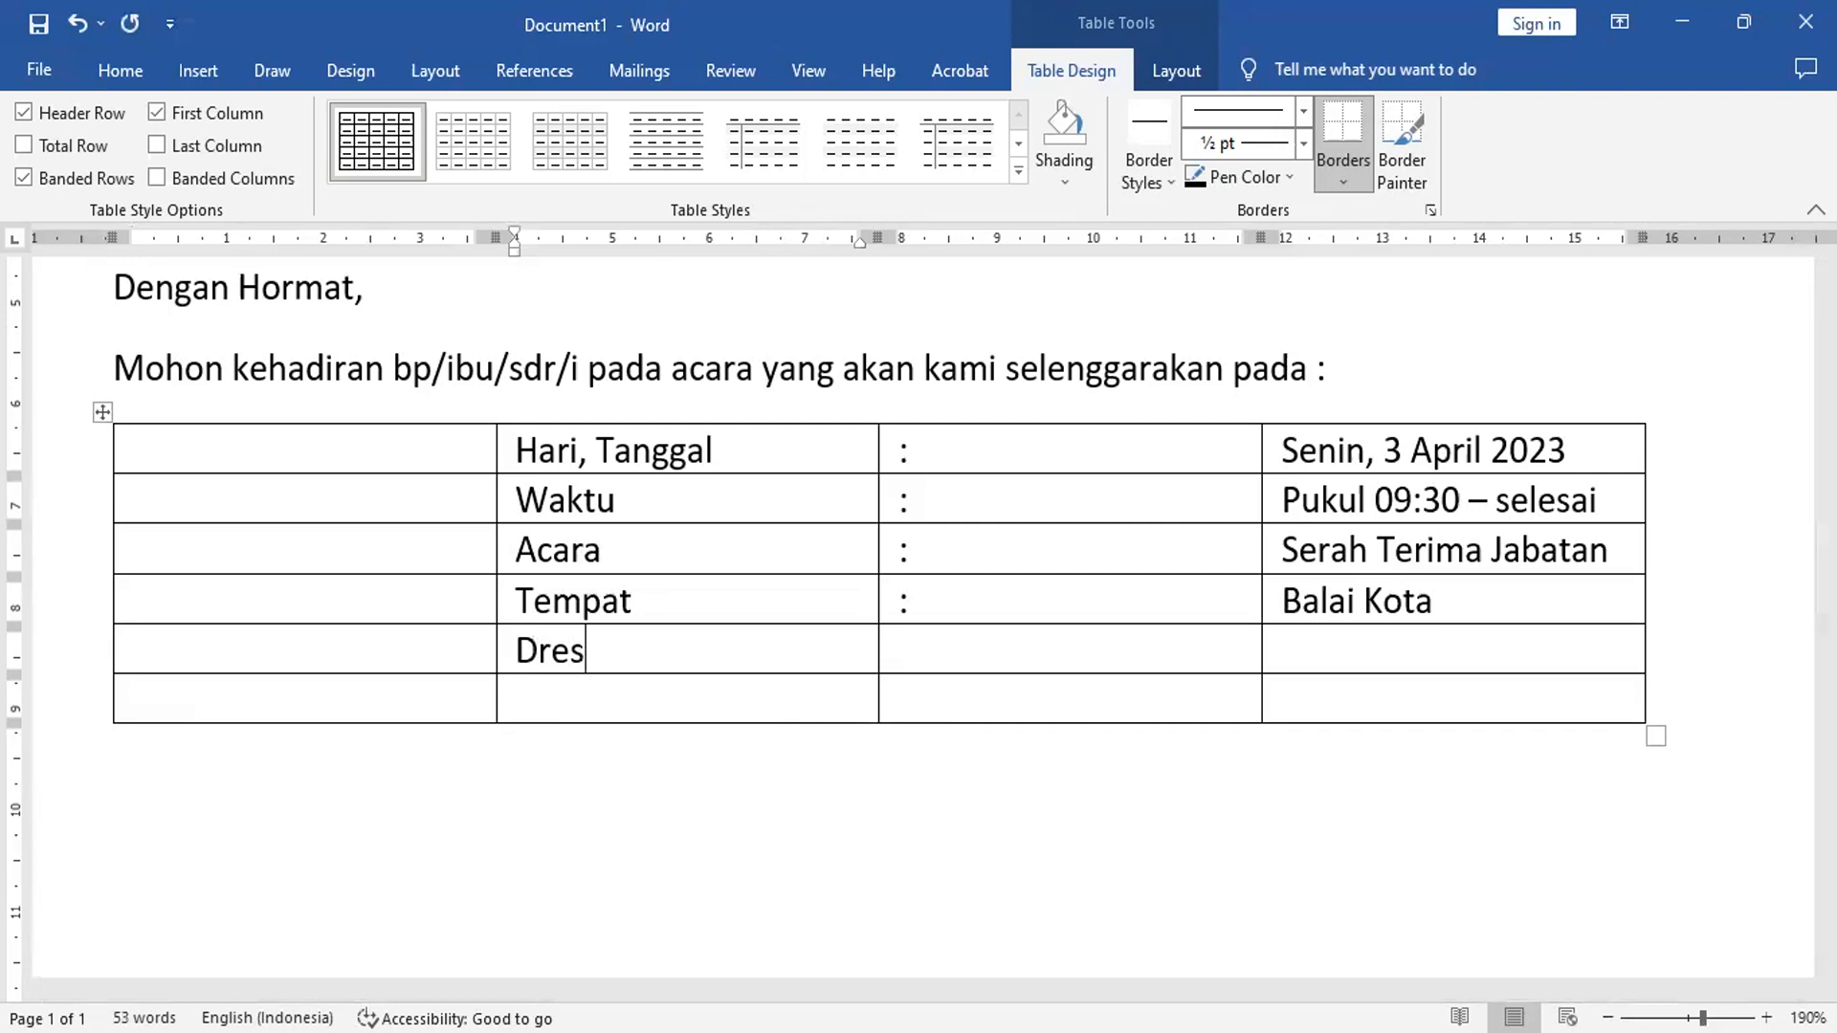
pyautogui.write(' Code')
pyautogui.press('Tab')
pyautogui.write(':')
pyautogui.press('Tab')
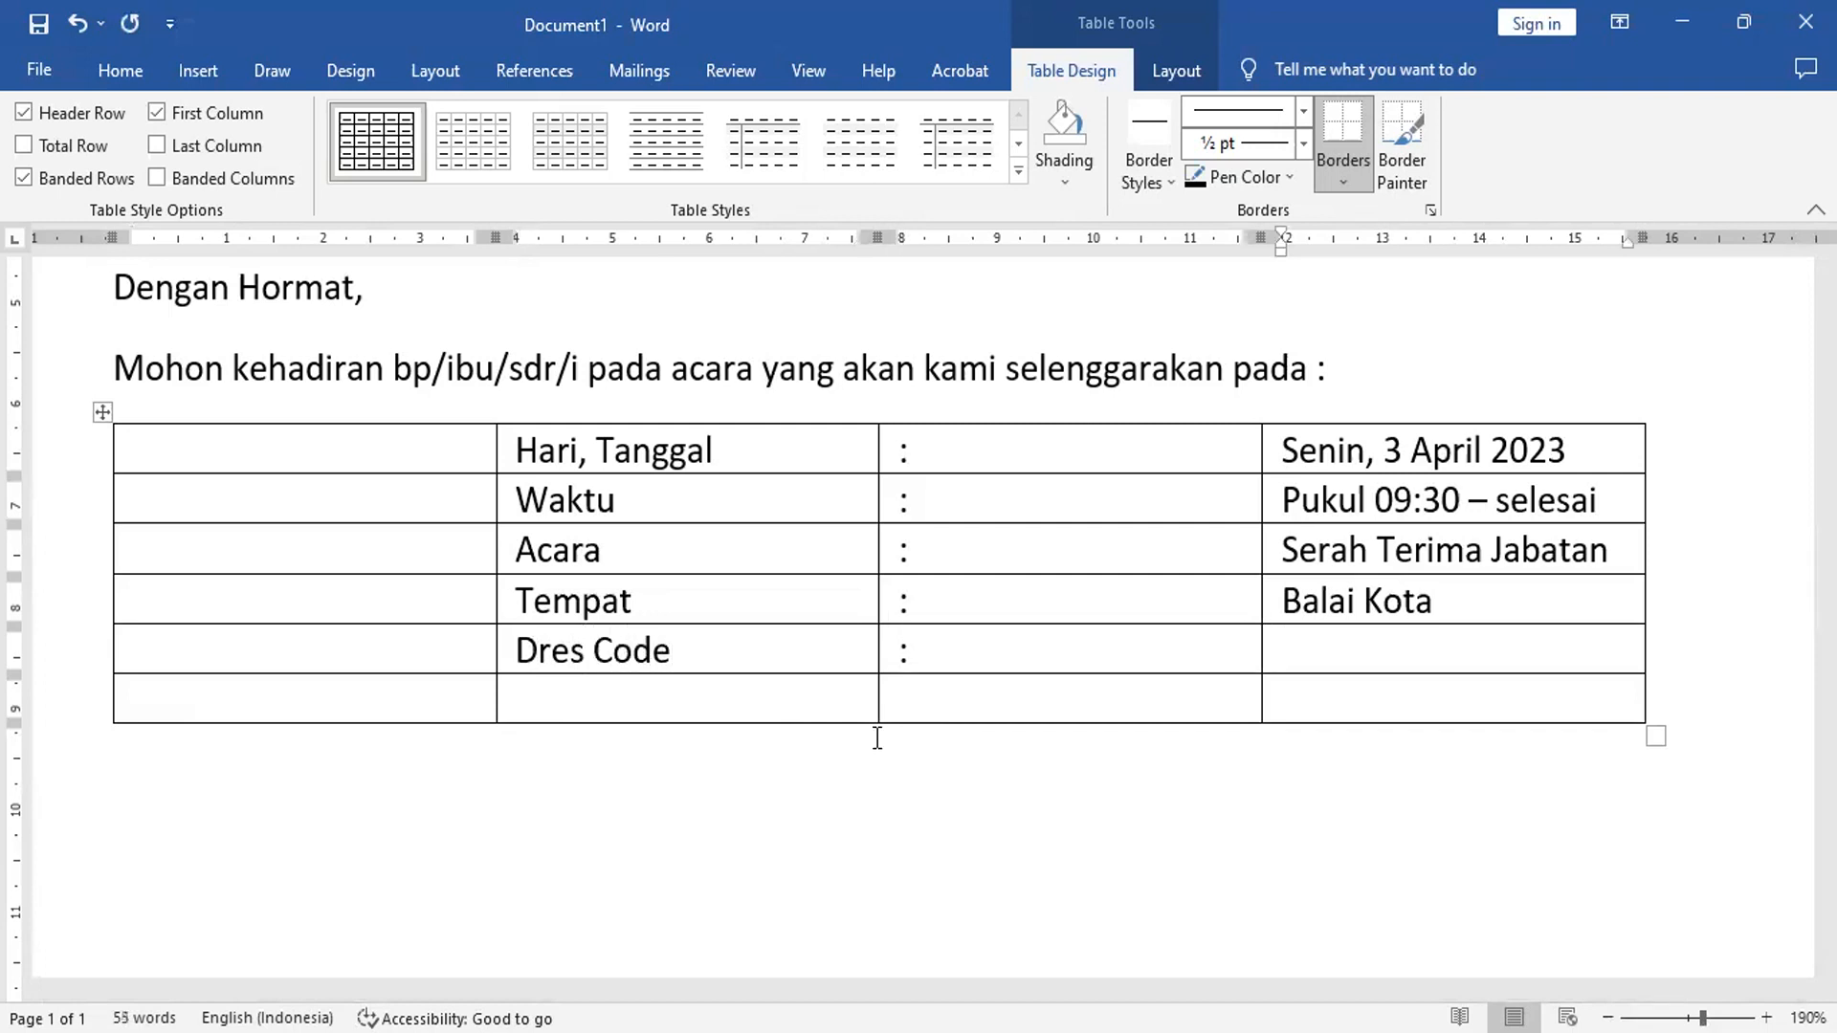
pyautogui.write('Bebas')
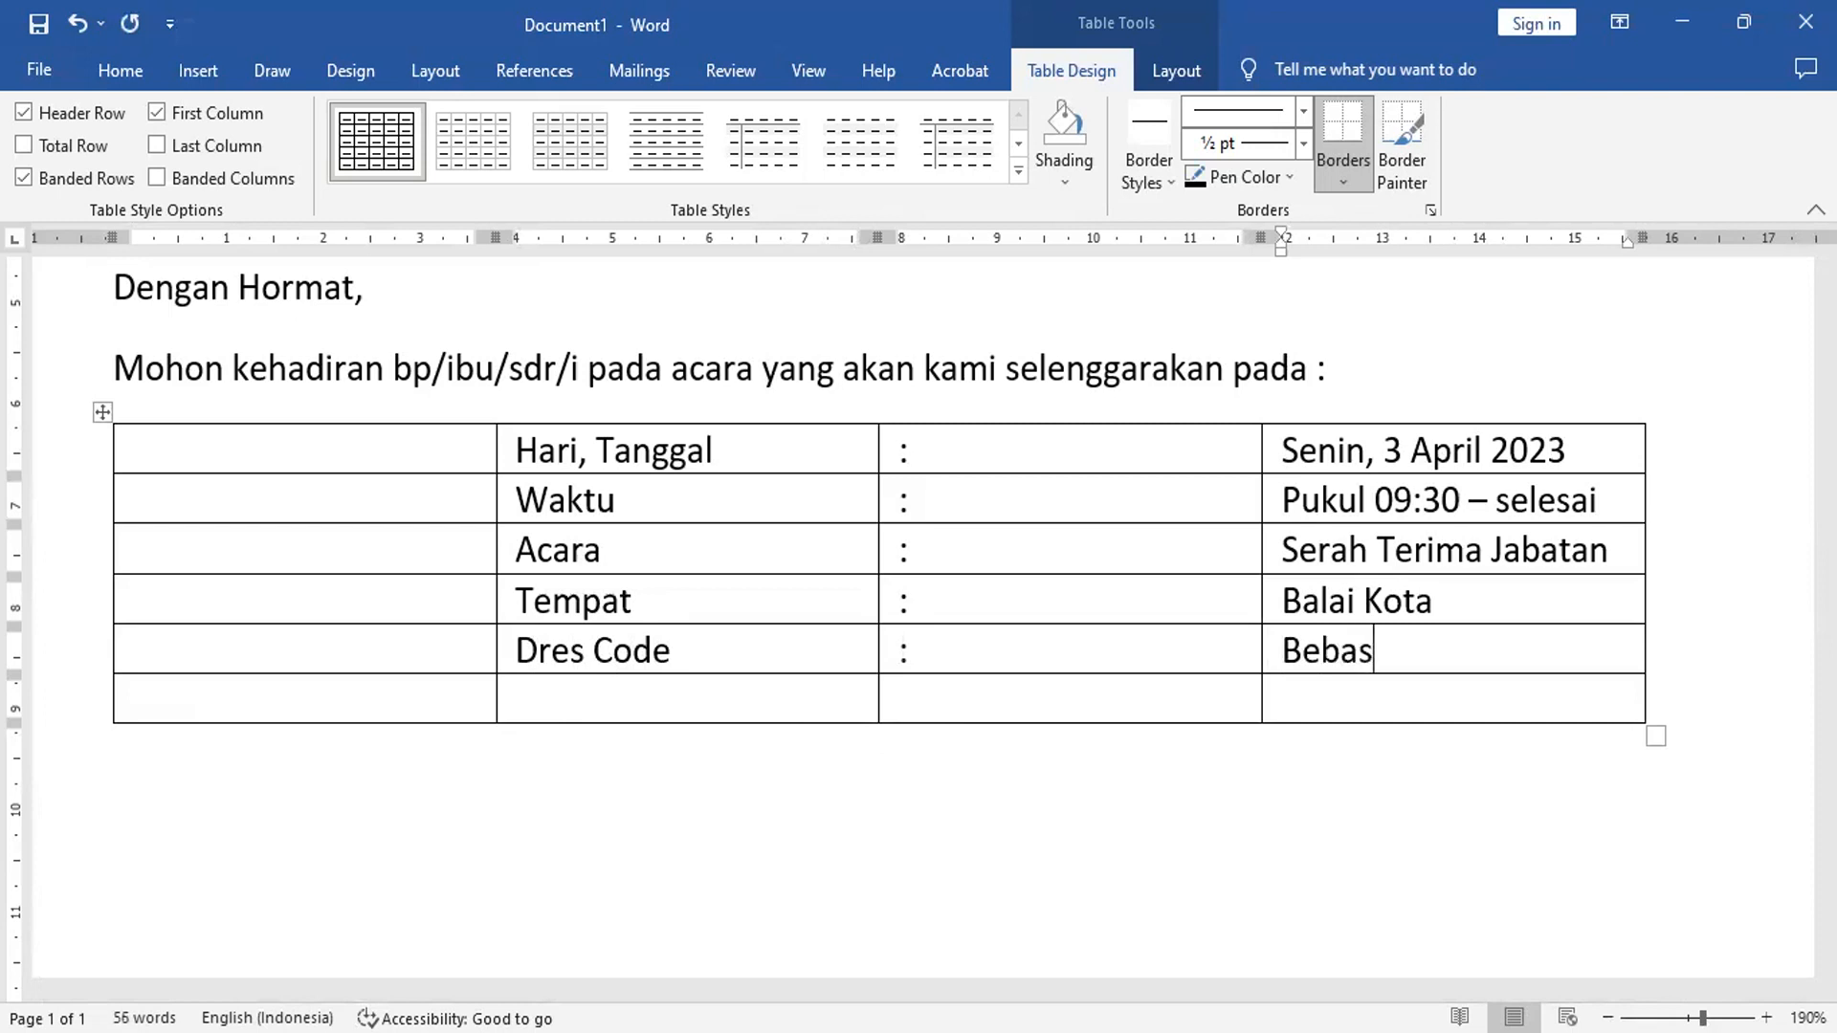
pyautogui.write(' Rapi')
# - Fill the last row 'Keterangan : Harap Tepat Waktu'
pyautogui.press('Tab')
pyautogui.press('Tab')
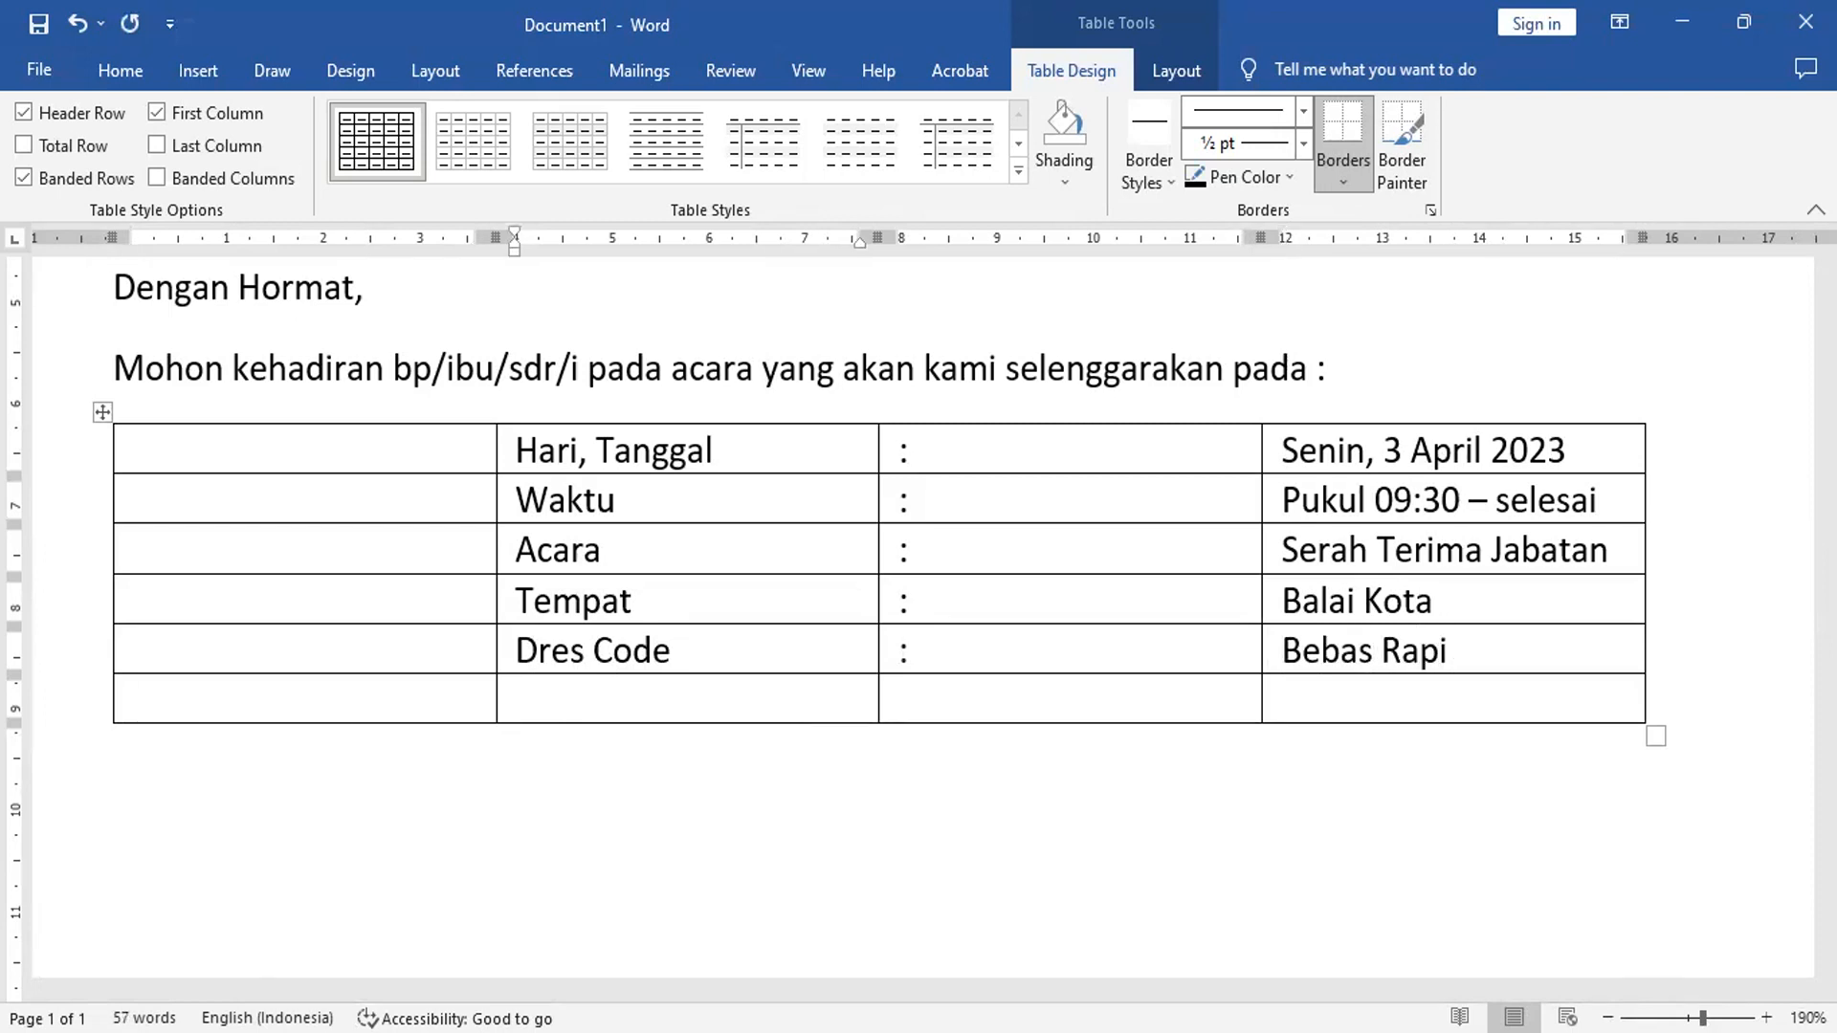
pyautogui.write('Keterangan')
pyautogui.press('Tab')
pyautogui.write(':')
pyautogui.press('Tab')
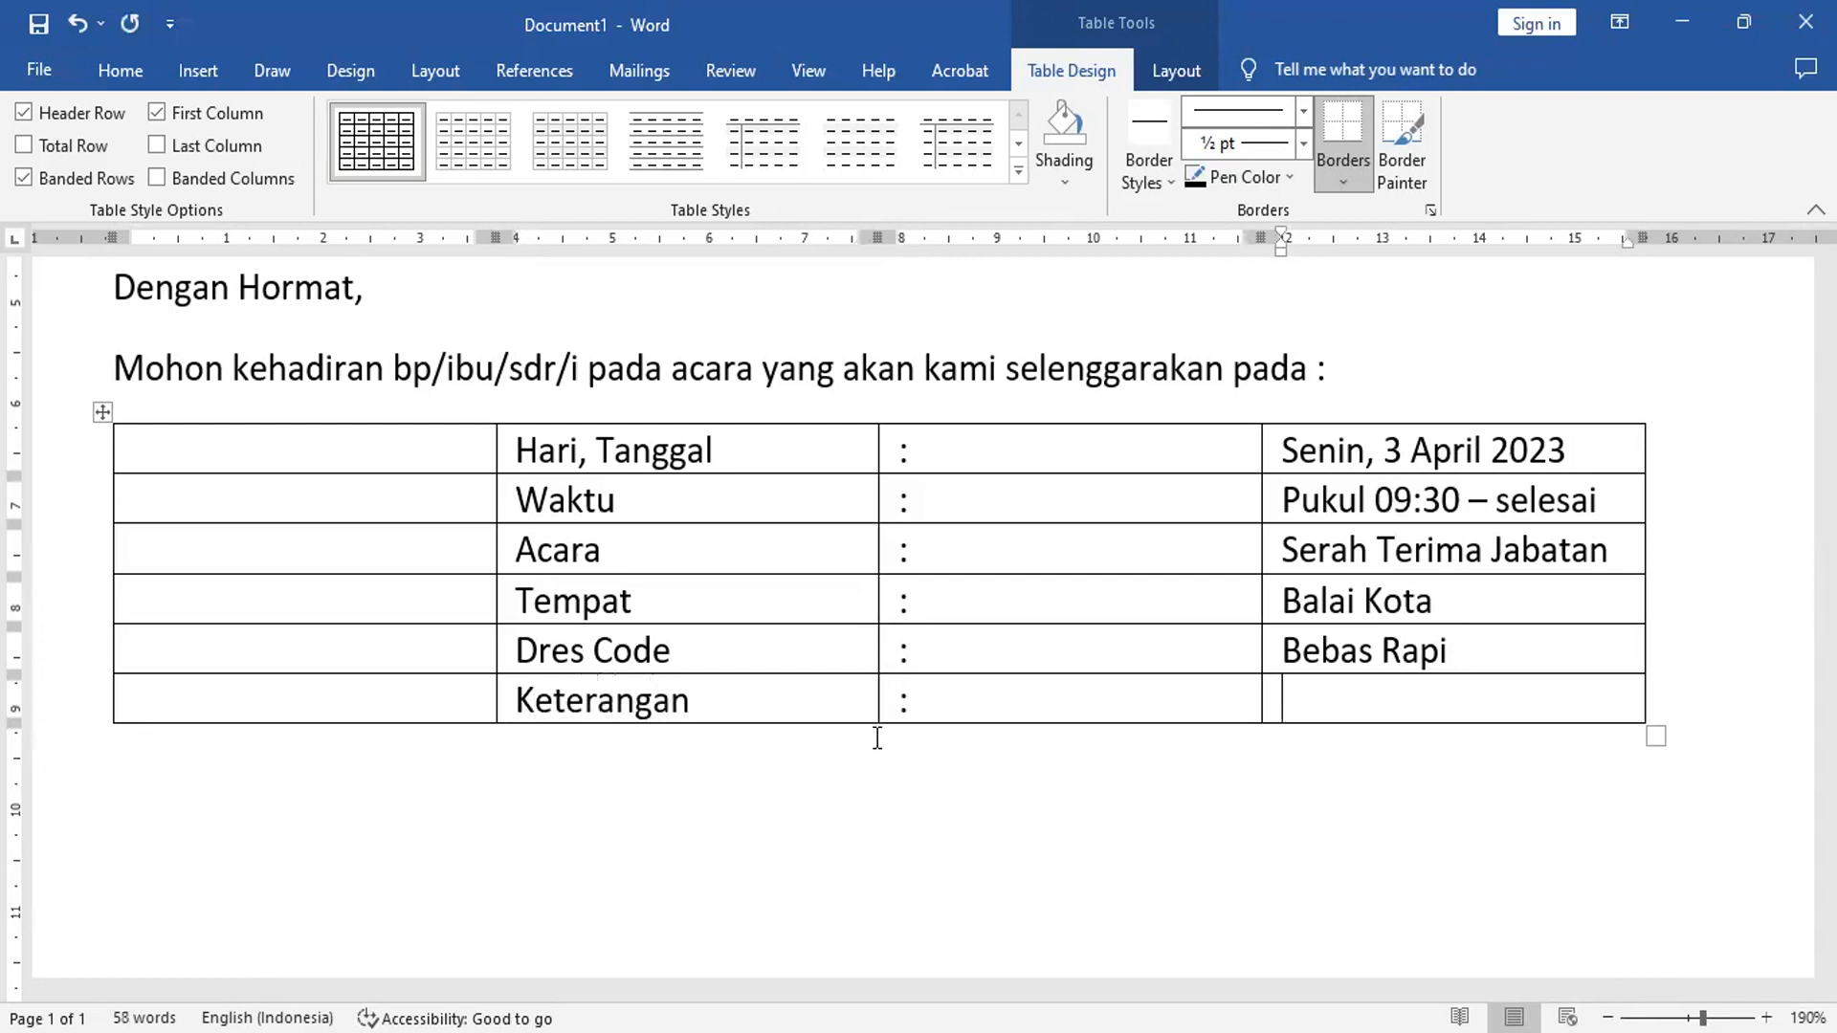
pyautogui.write('Harap ')
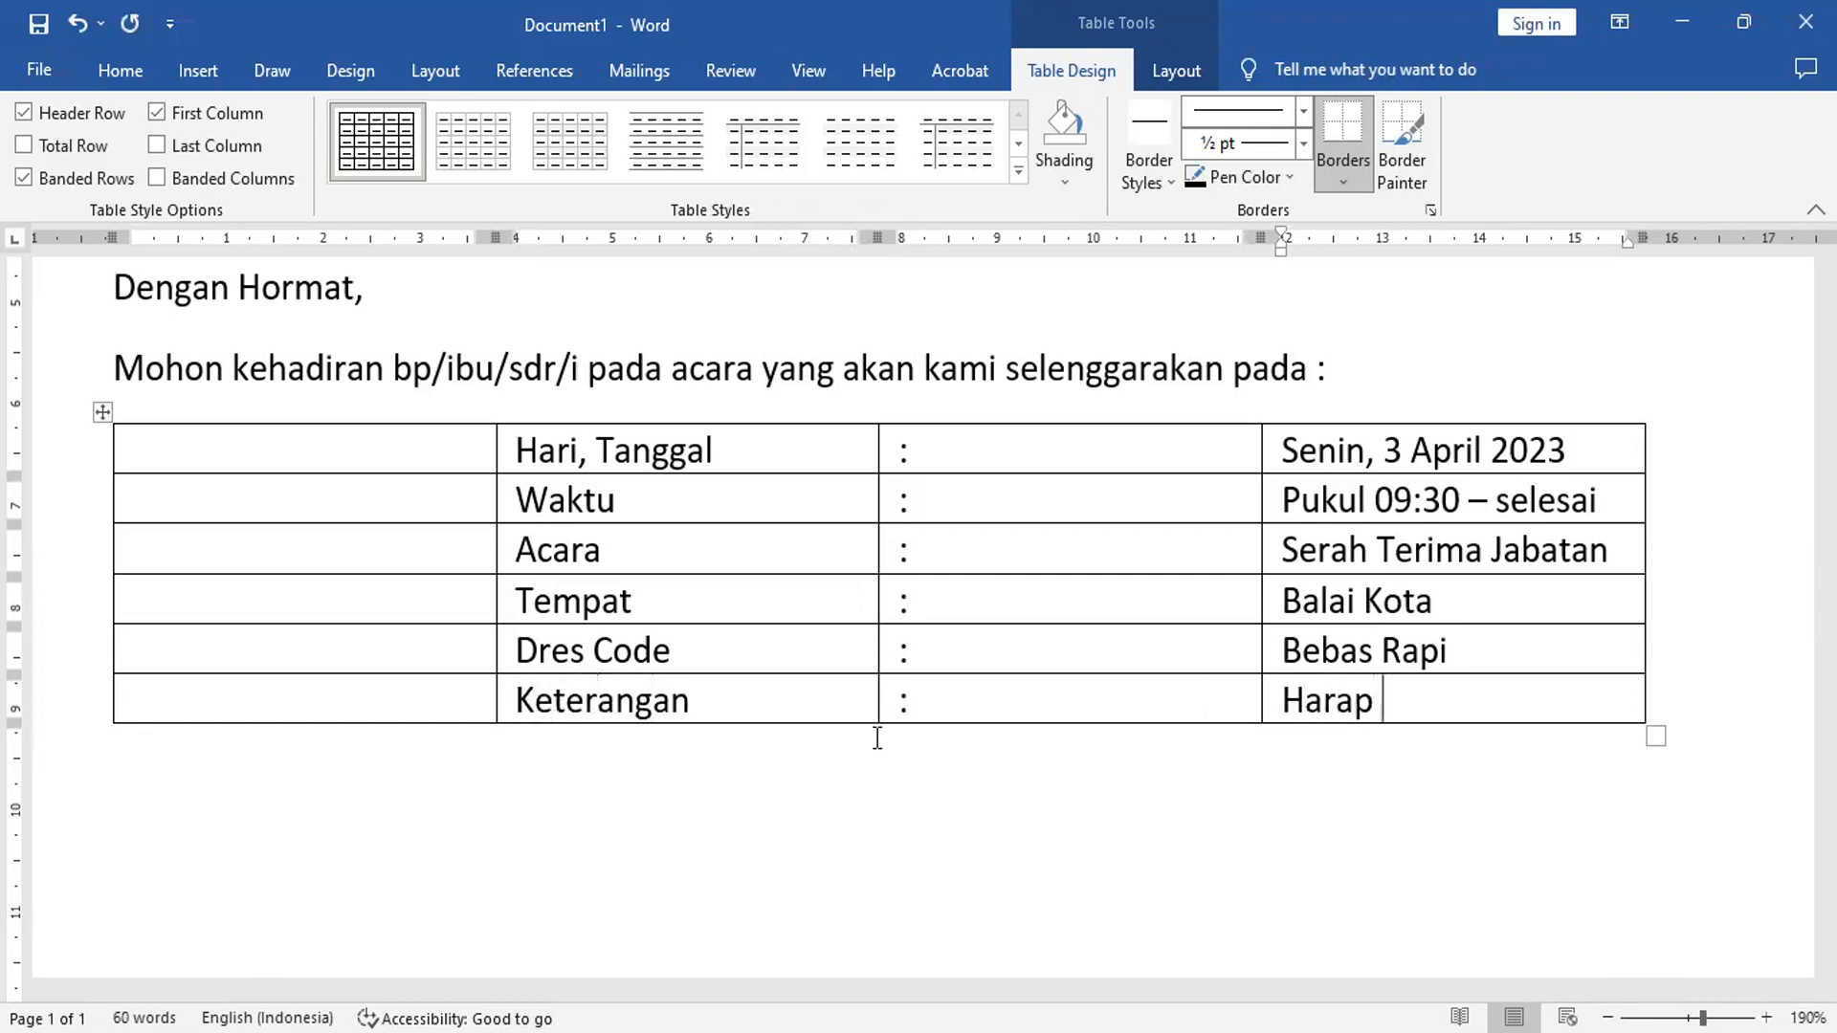
pyautogui.write('Tepat Waktu')
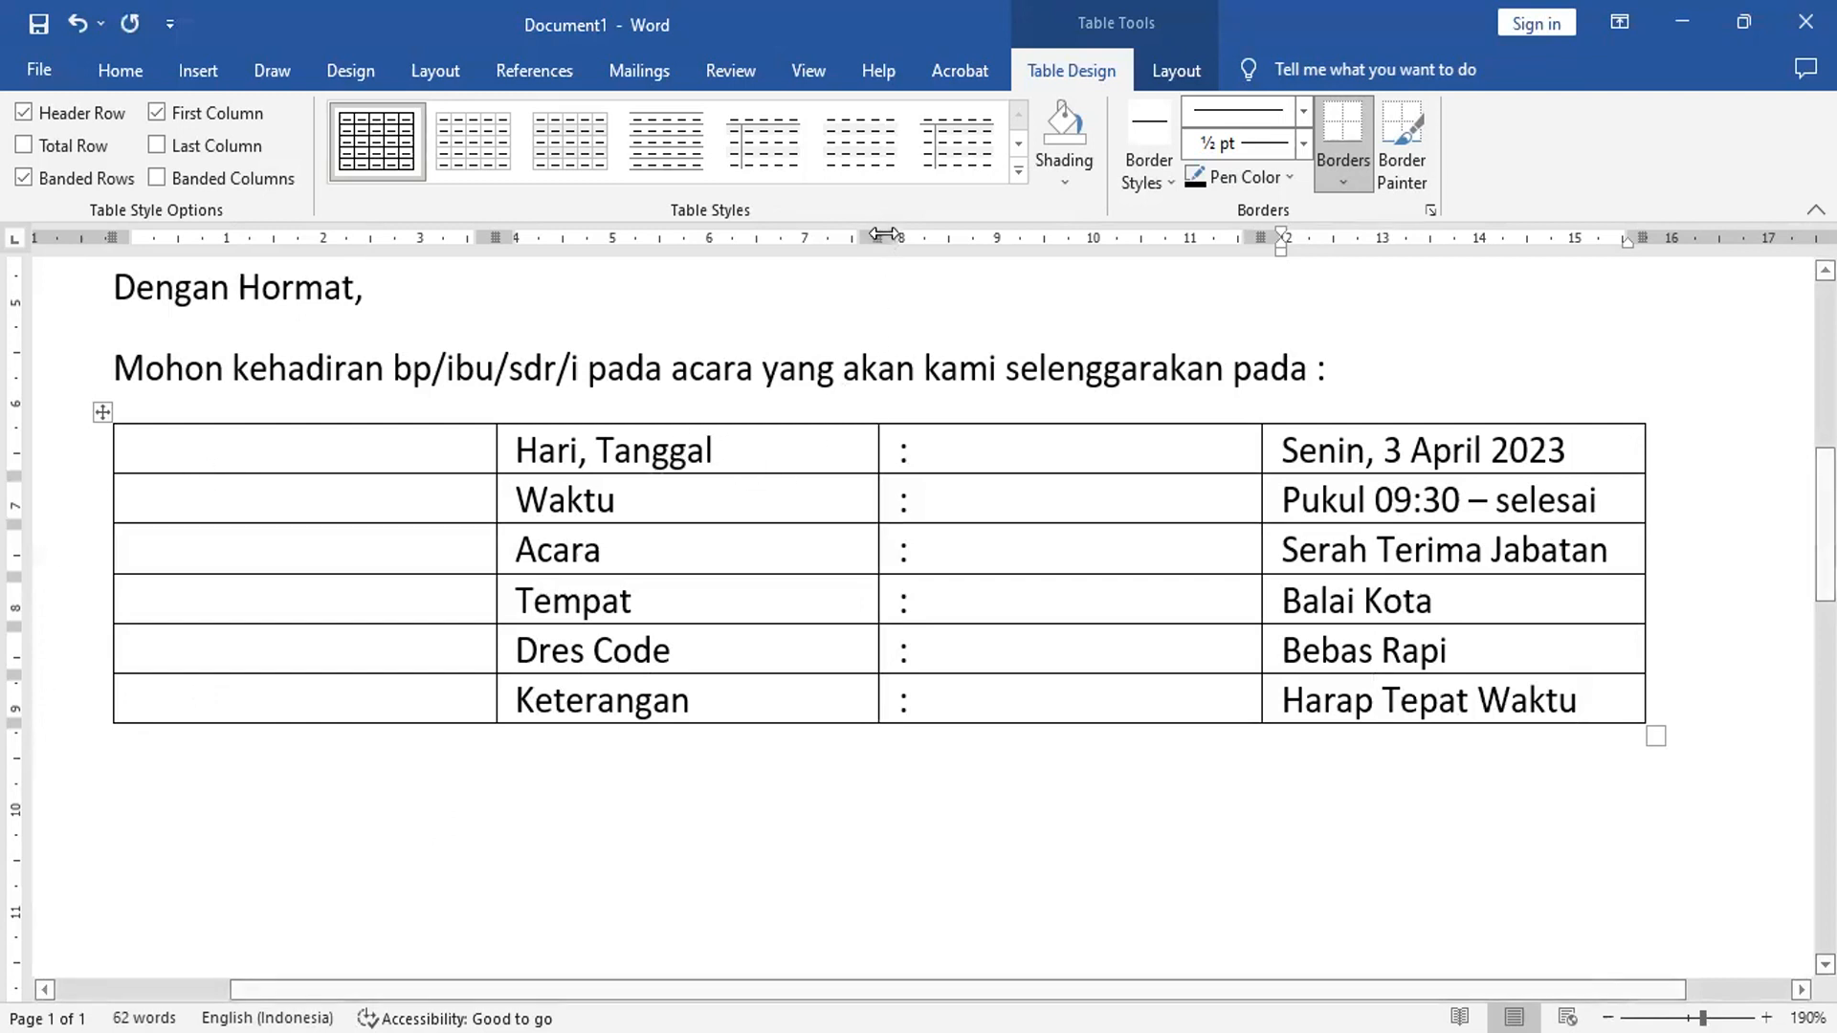
# - Narrow the details table's colon column and empty first column
pyautogui.moveTo(883, 231); pyautogui.dragTo(744, 329)
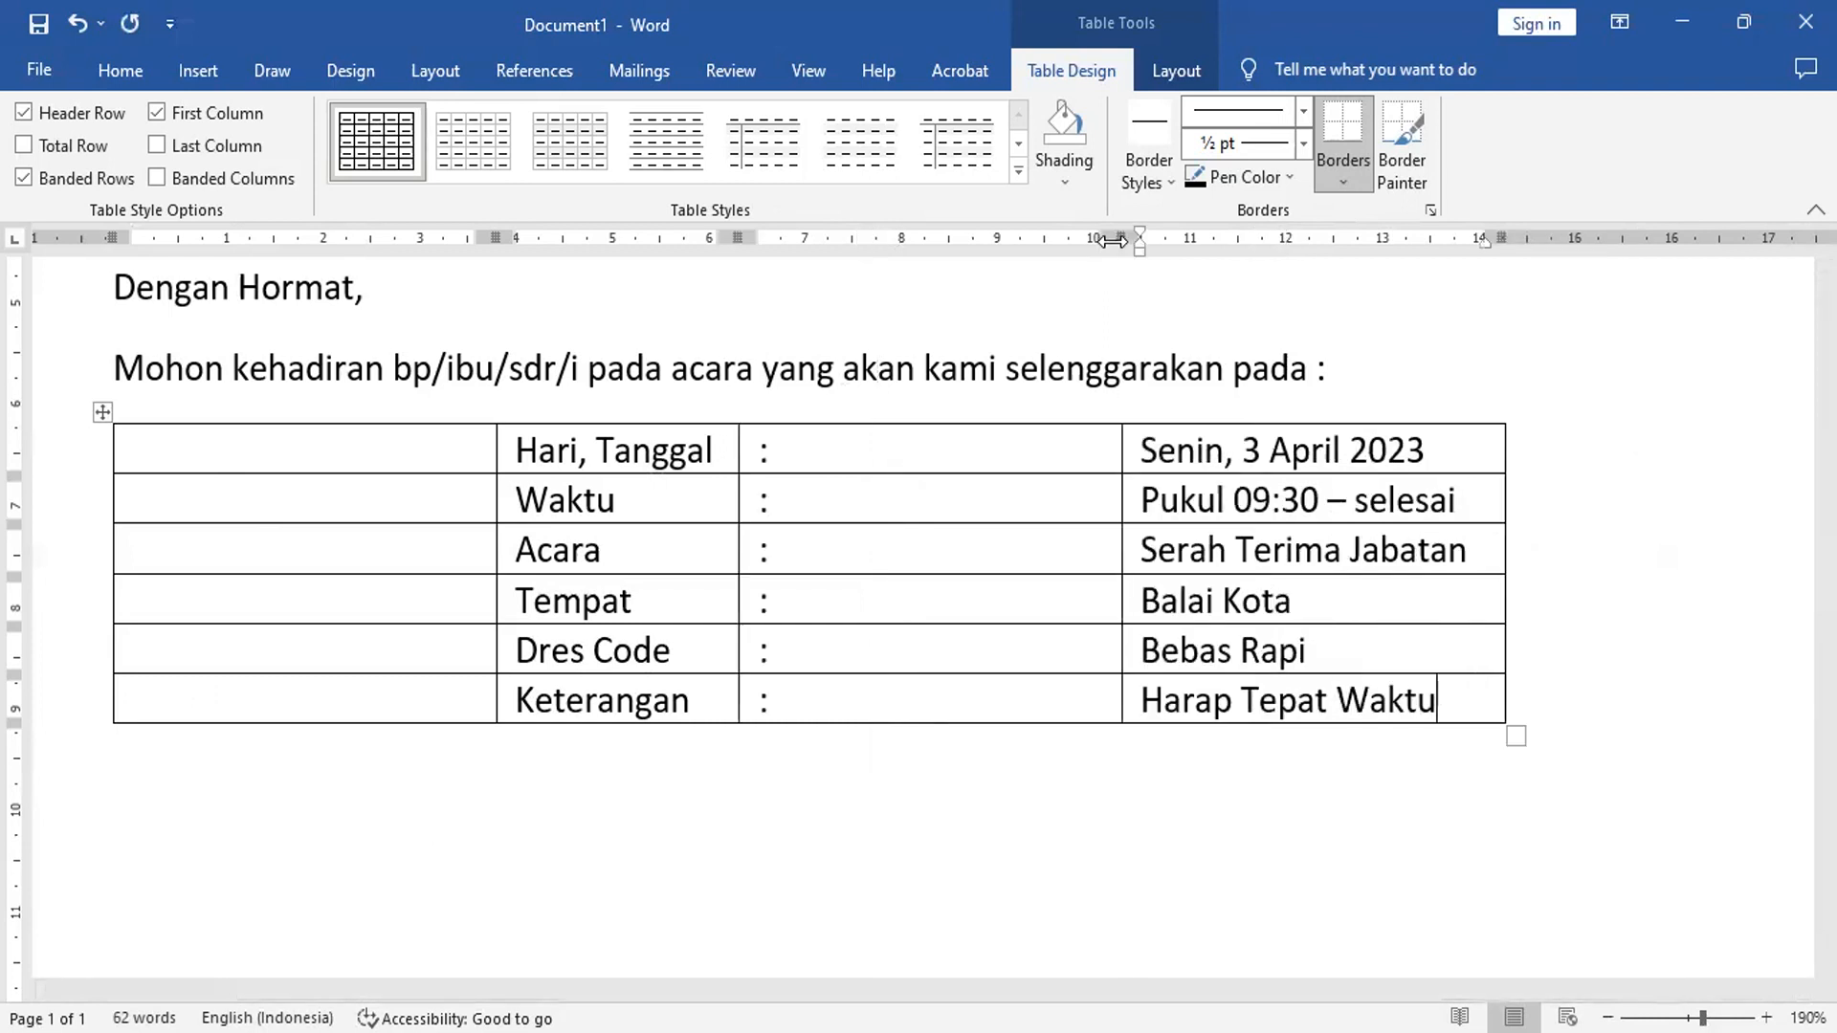
pyautogui.moveTo(781, 407); pyautogui.dragTo(786, 406)
pyautogui.scroll(2, 1572, 562)
pyautogui.scroll(2, 1573, 565)
pyautogui.scroll(-1, 1571, 564)
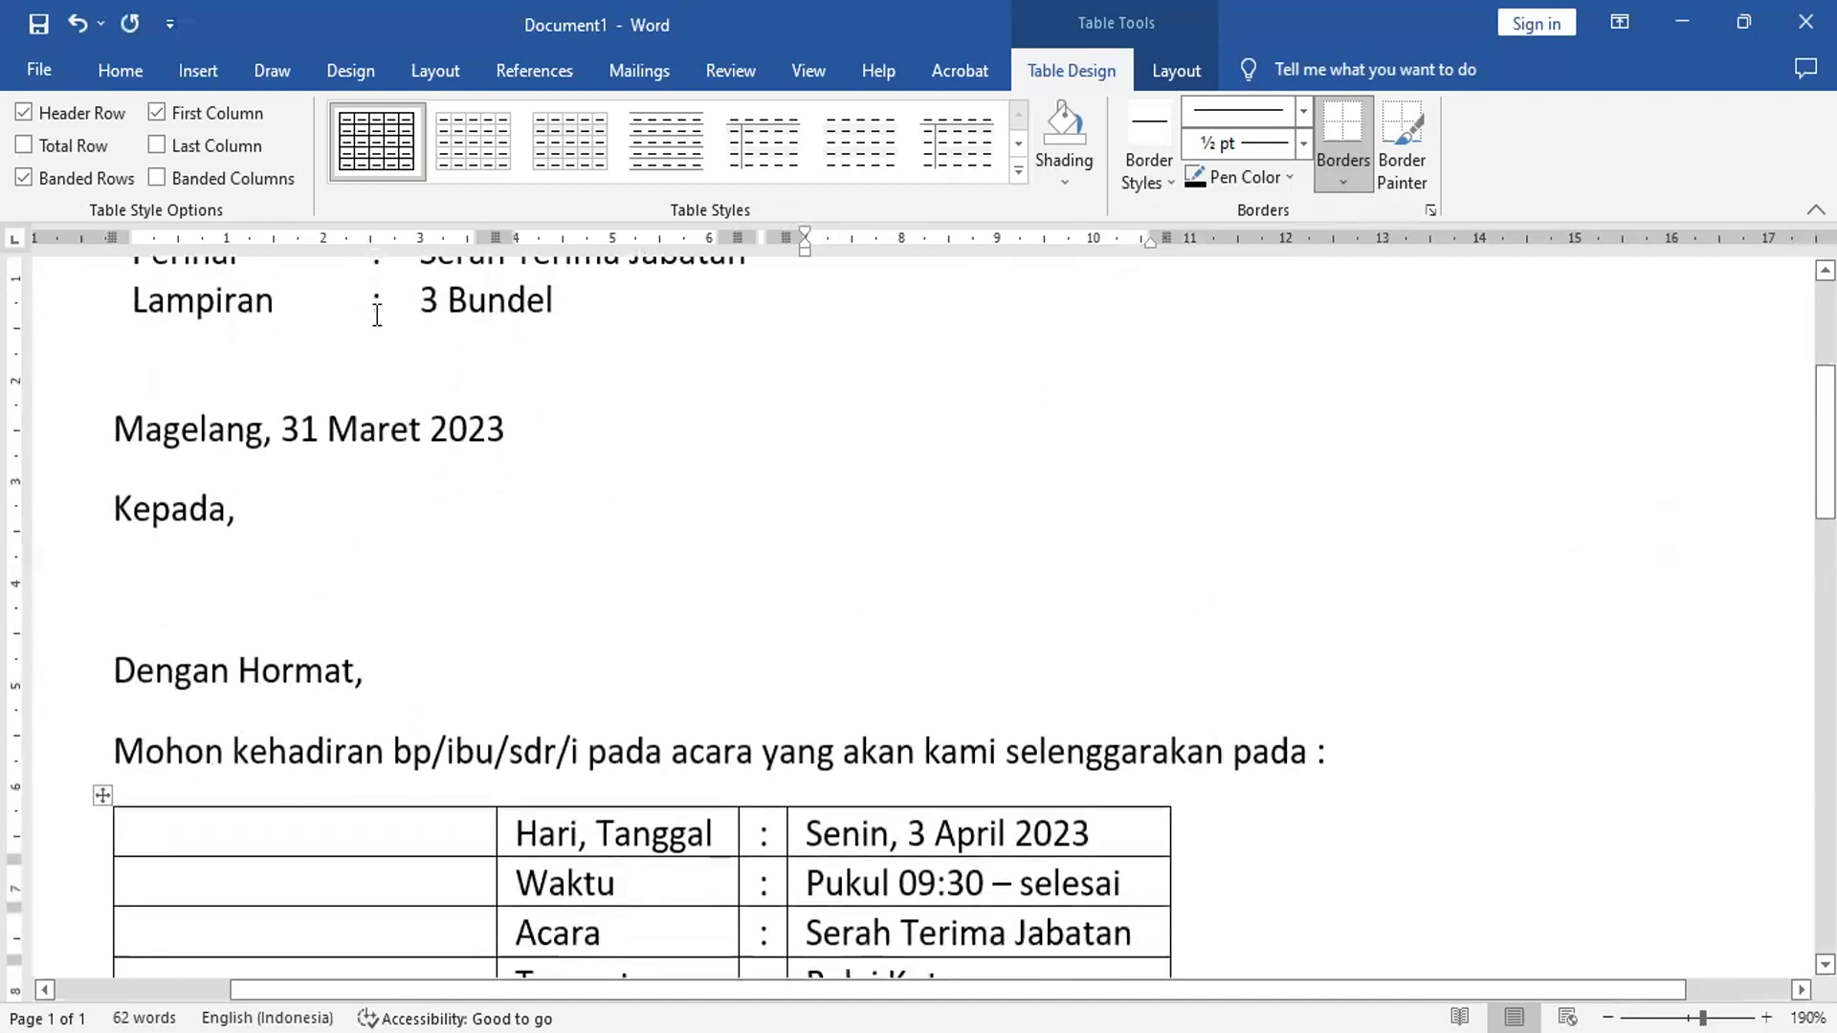
pyautogui.moveTo(484, 234); pyautogui.dragTo(384, 281)
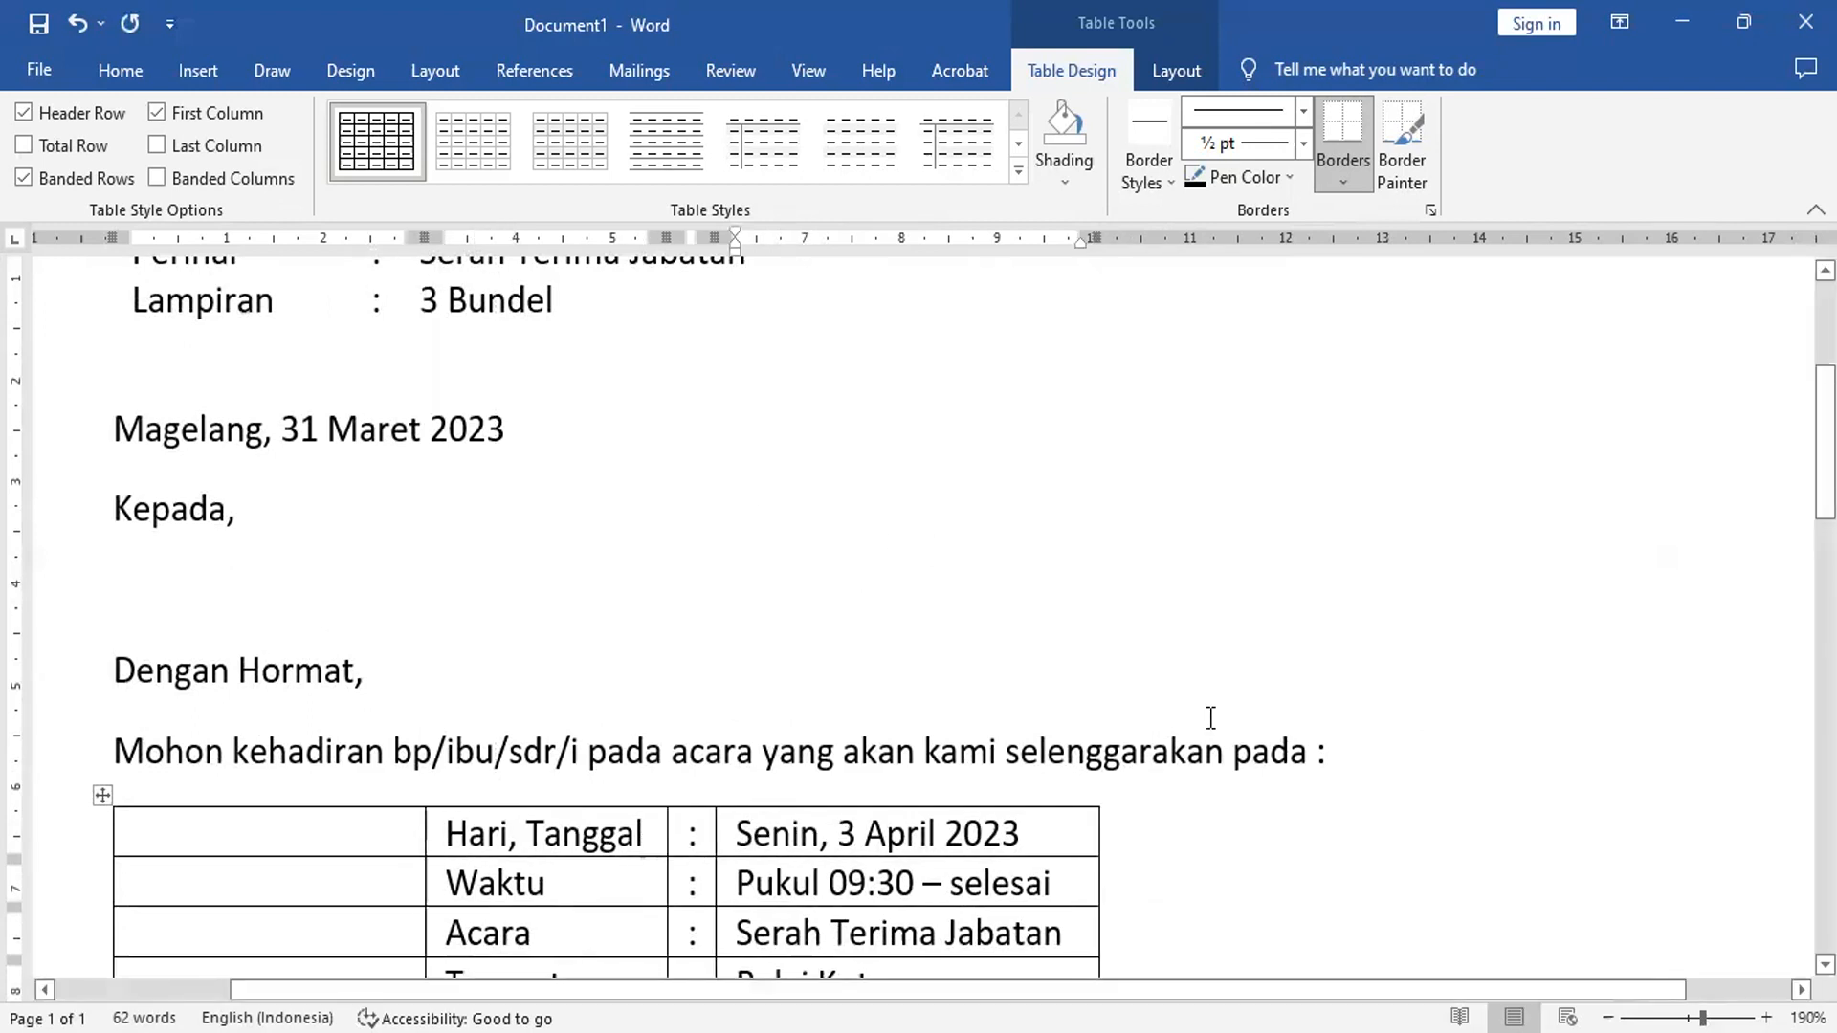
pyautogui.scroll(-2, 1144, 777)
pyautogui.scroll(-2, 1144, 777)
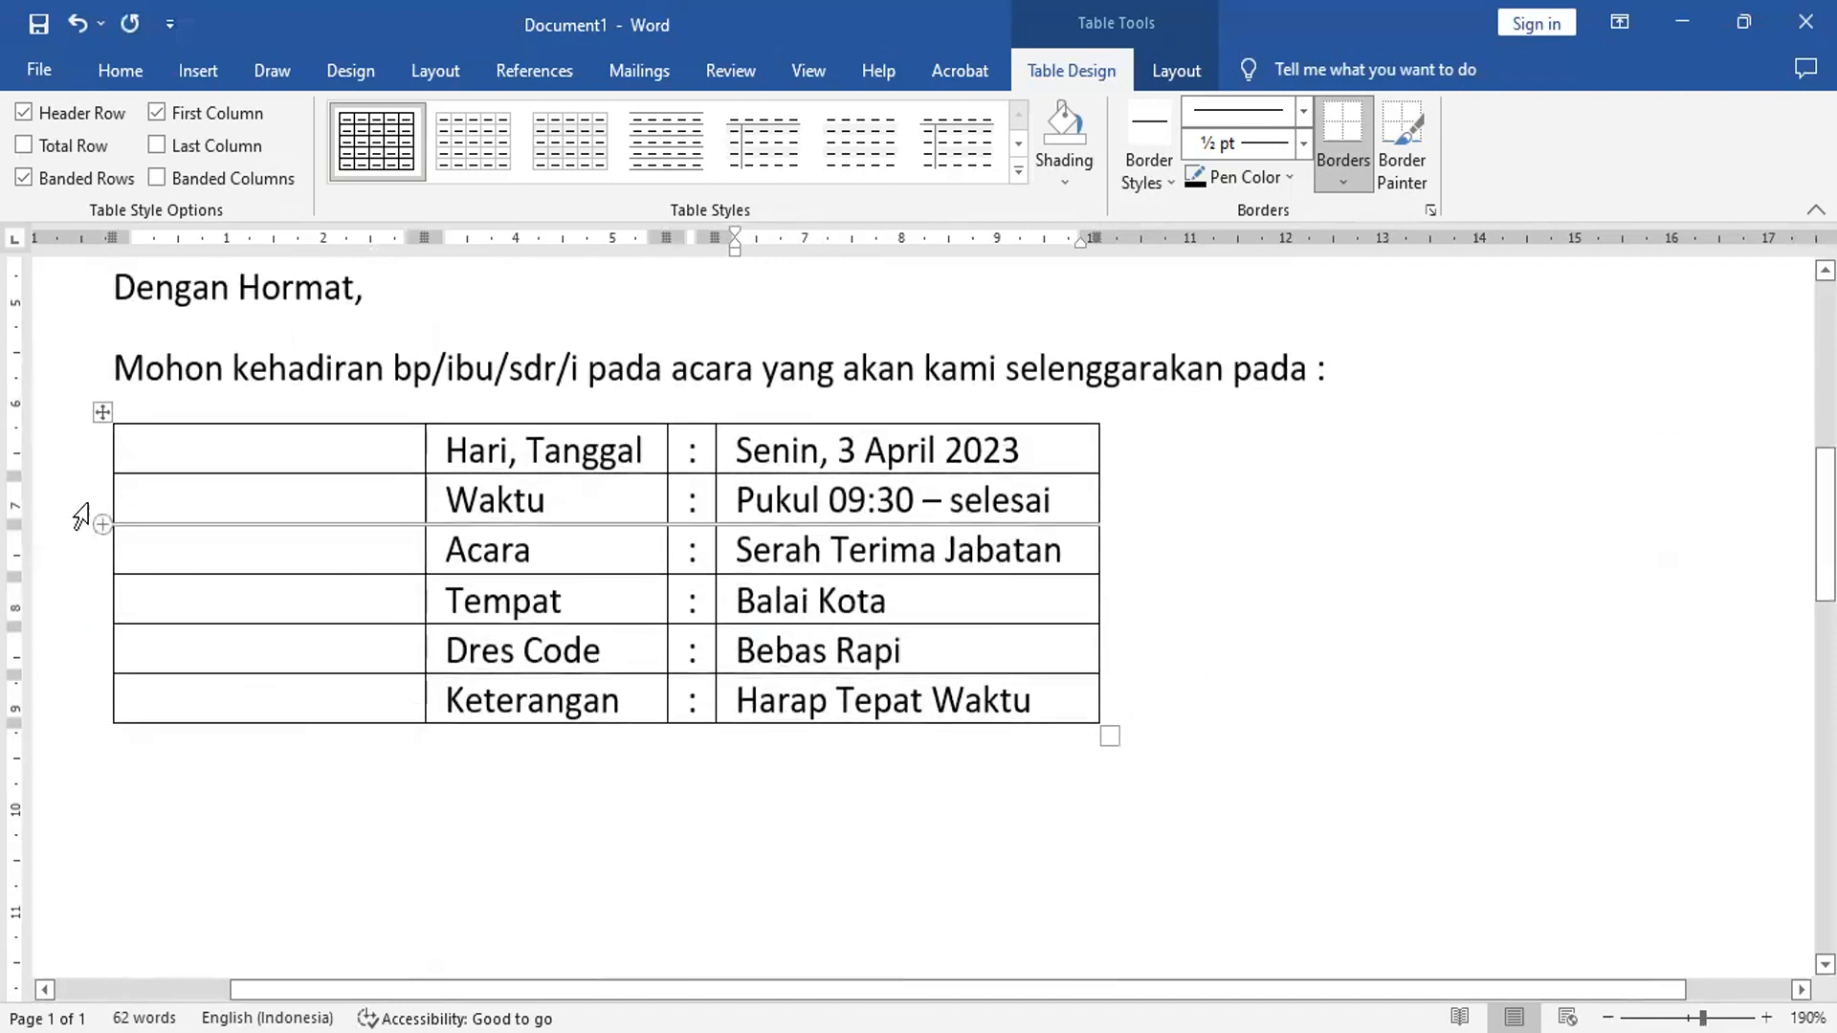
# - Remove all borders from the details table and begin the closing line 'Atas kehadiran'
pyautogui.click(100, 414)
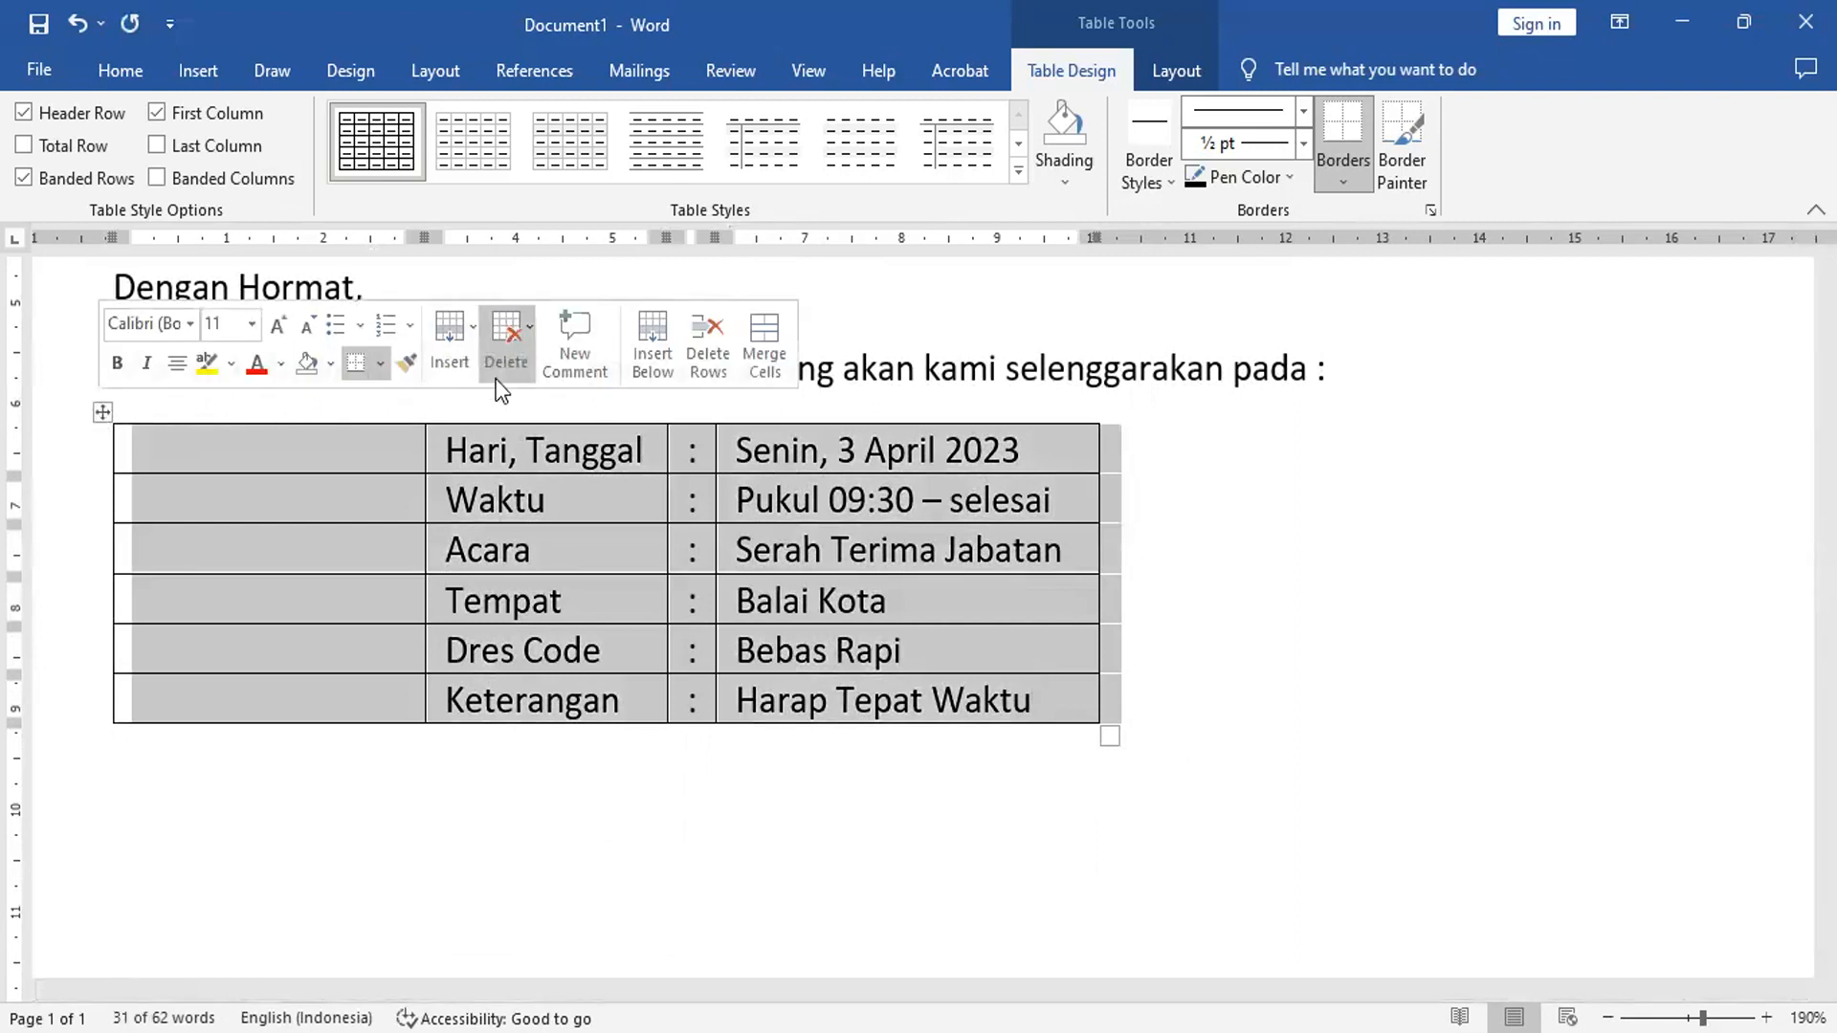
pyautogui.click(380, 364)
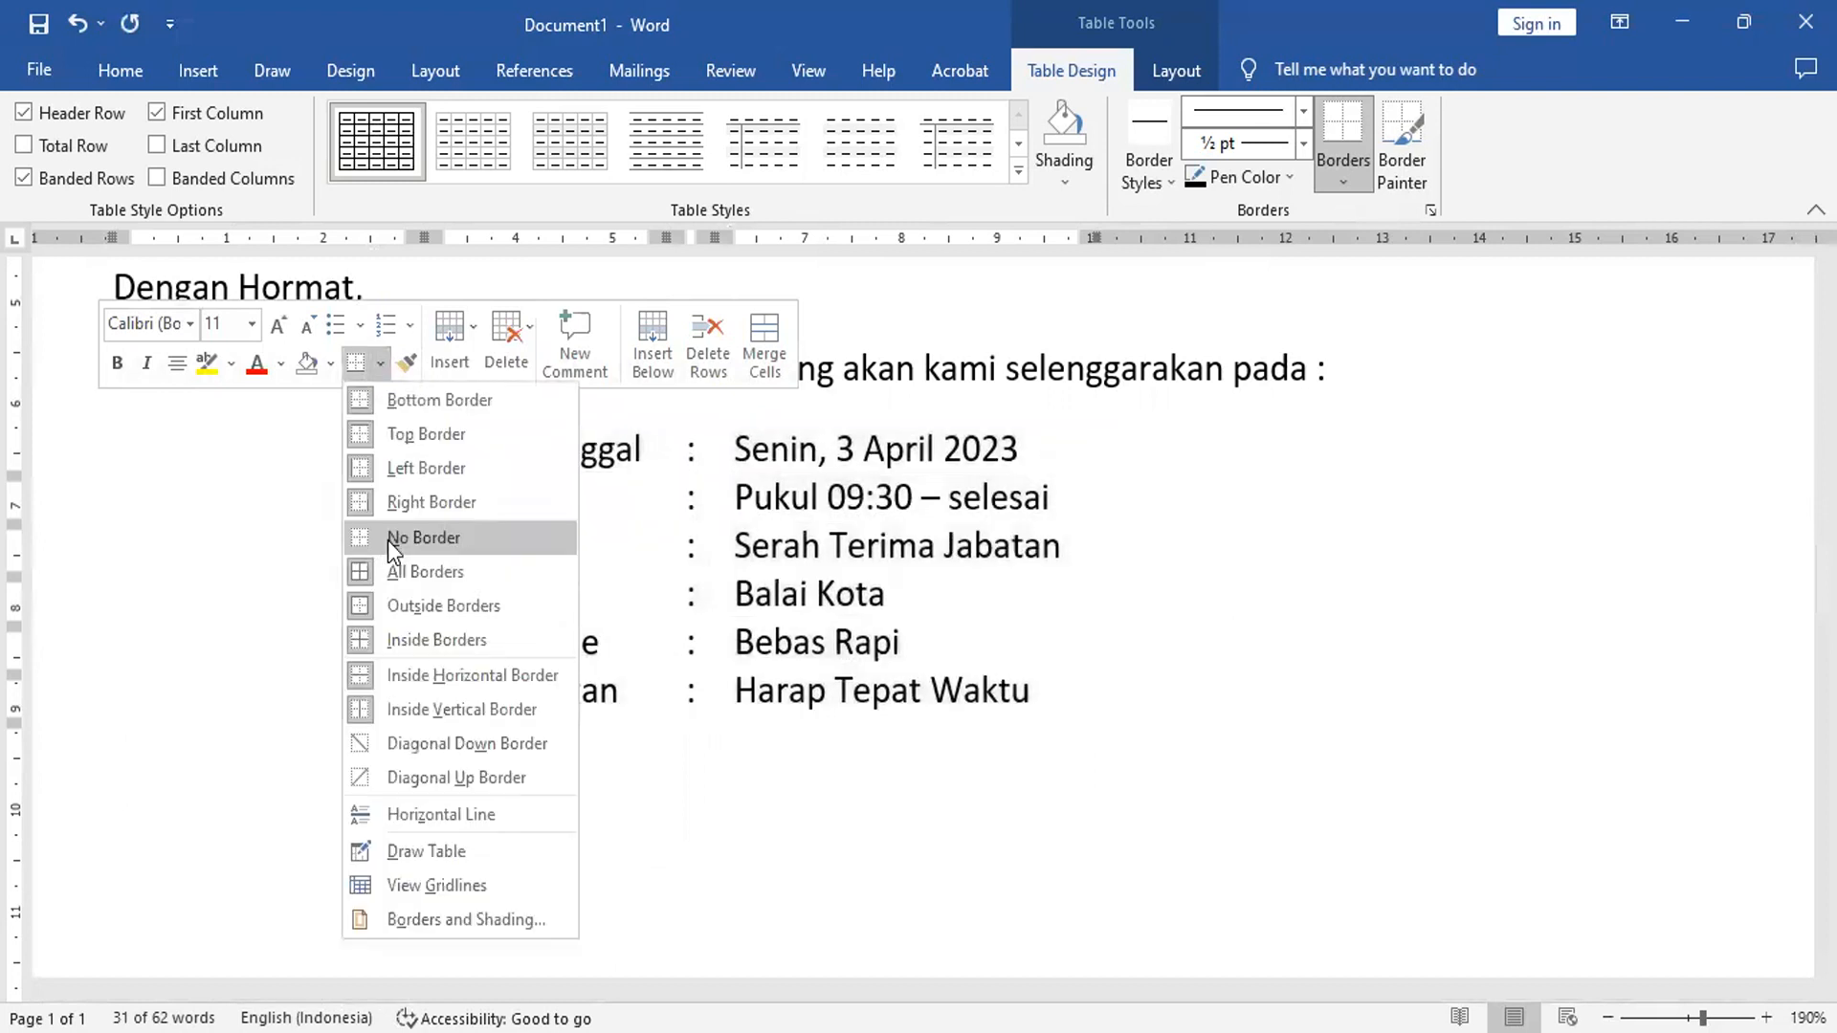
pyautogui.click(561, 820)
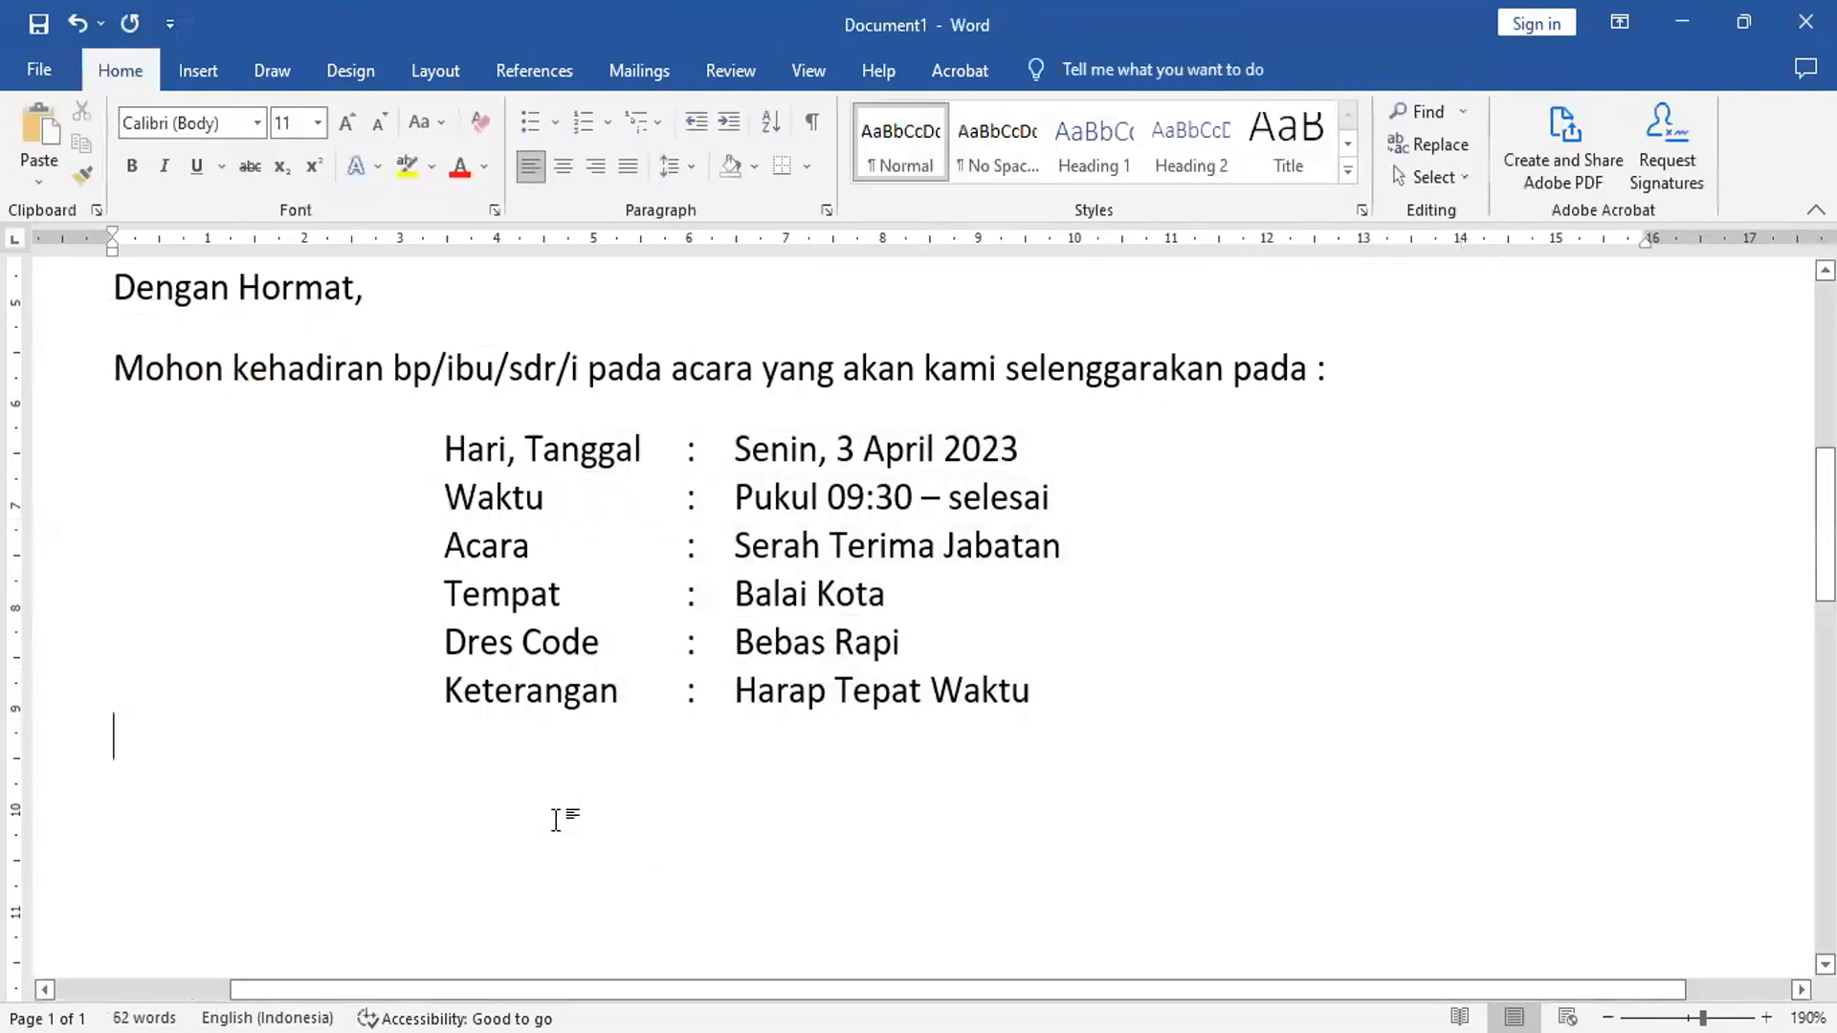
pyautogui.press('Return')
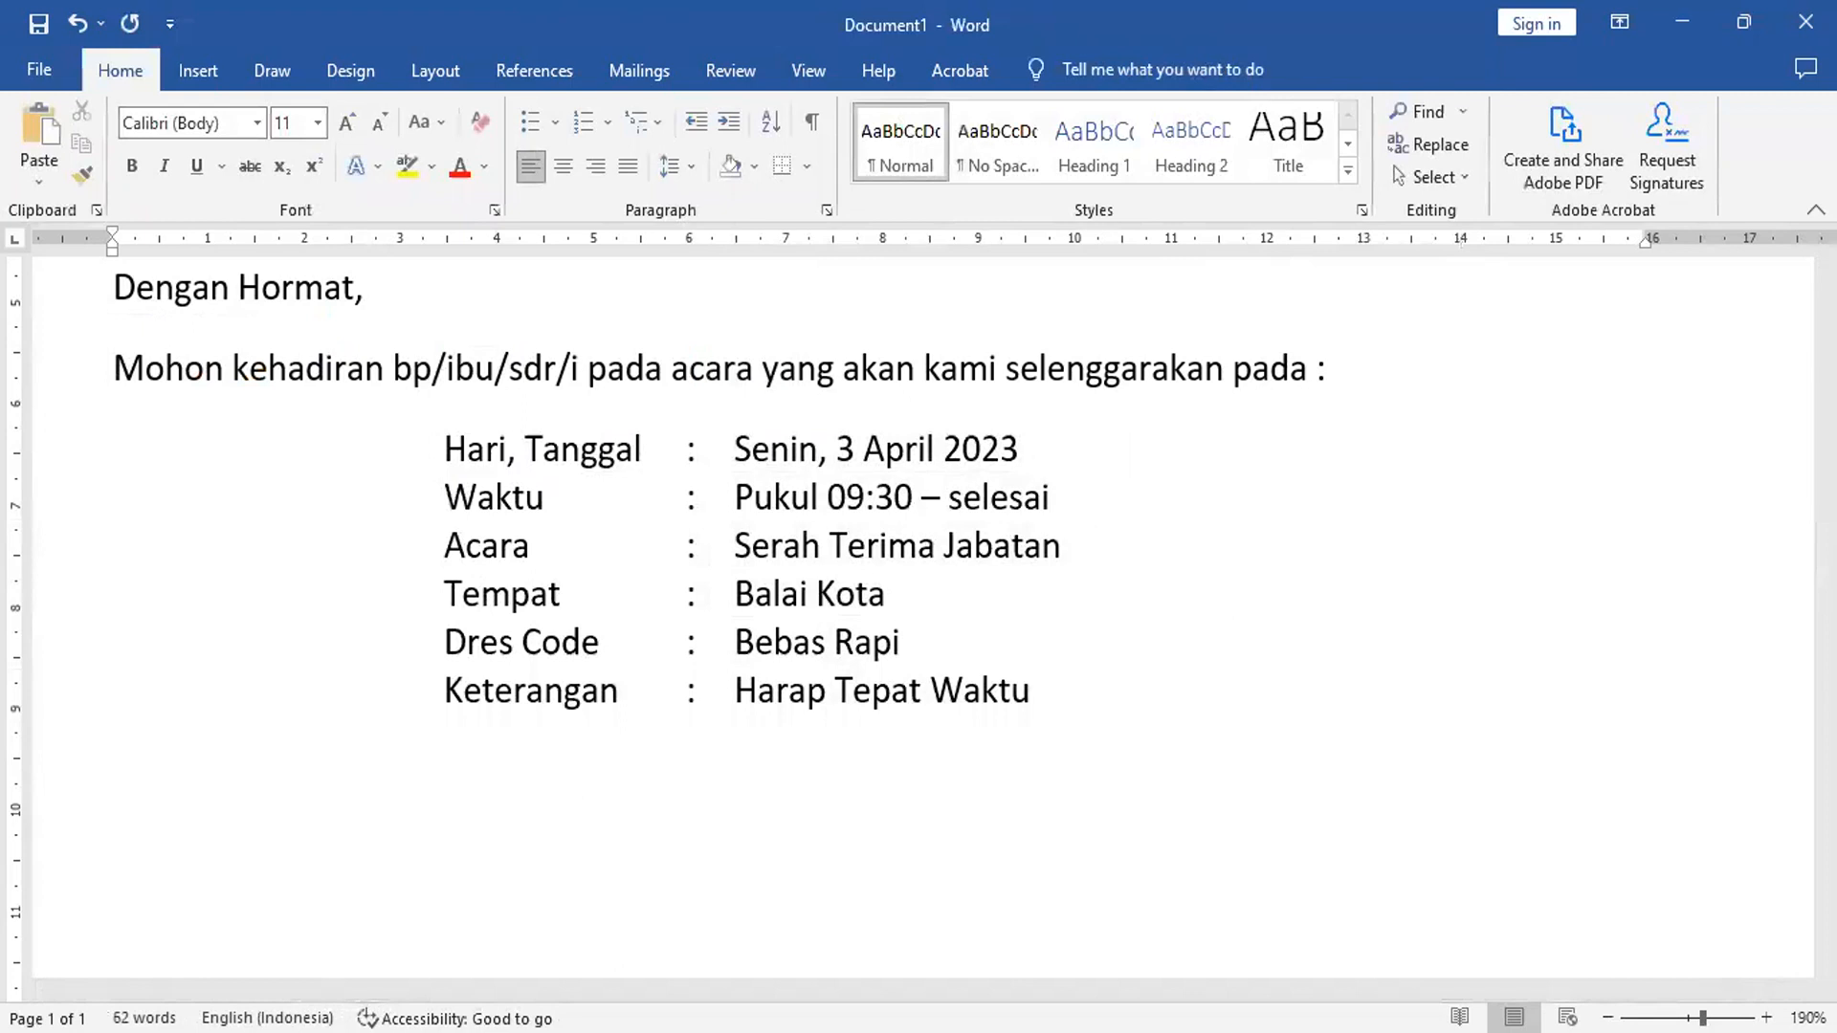
pyautogui.write('Atas kehadiran')
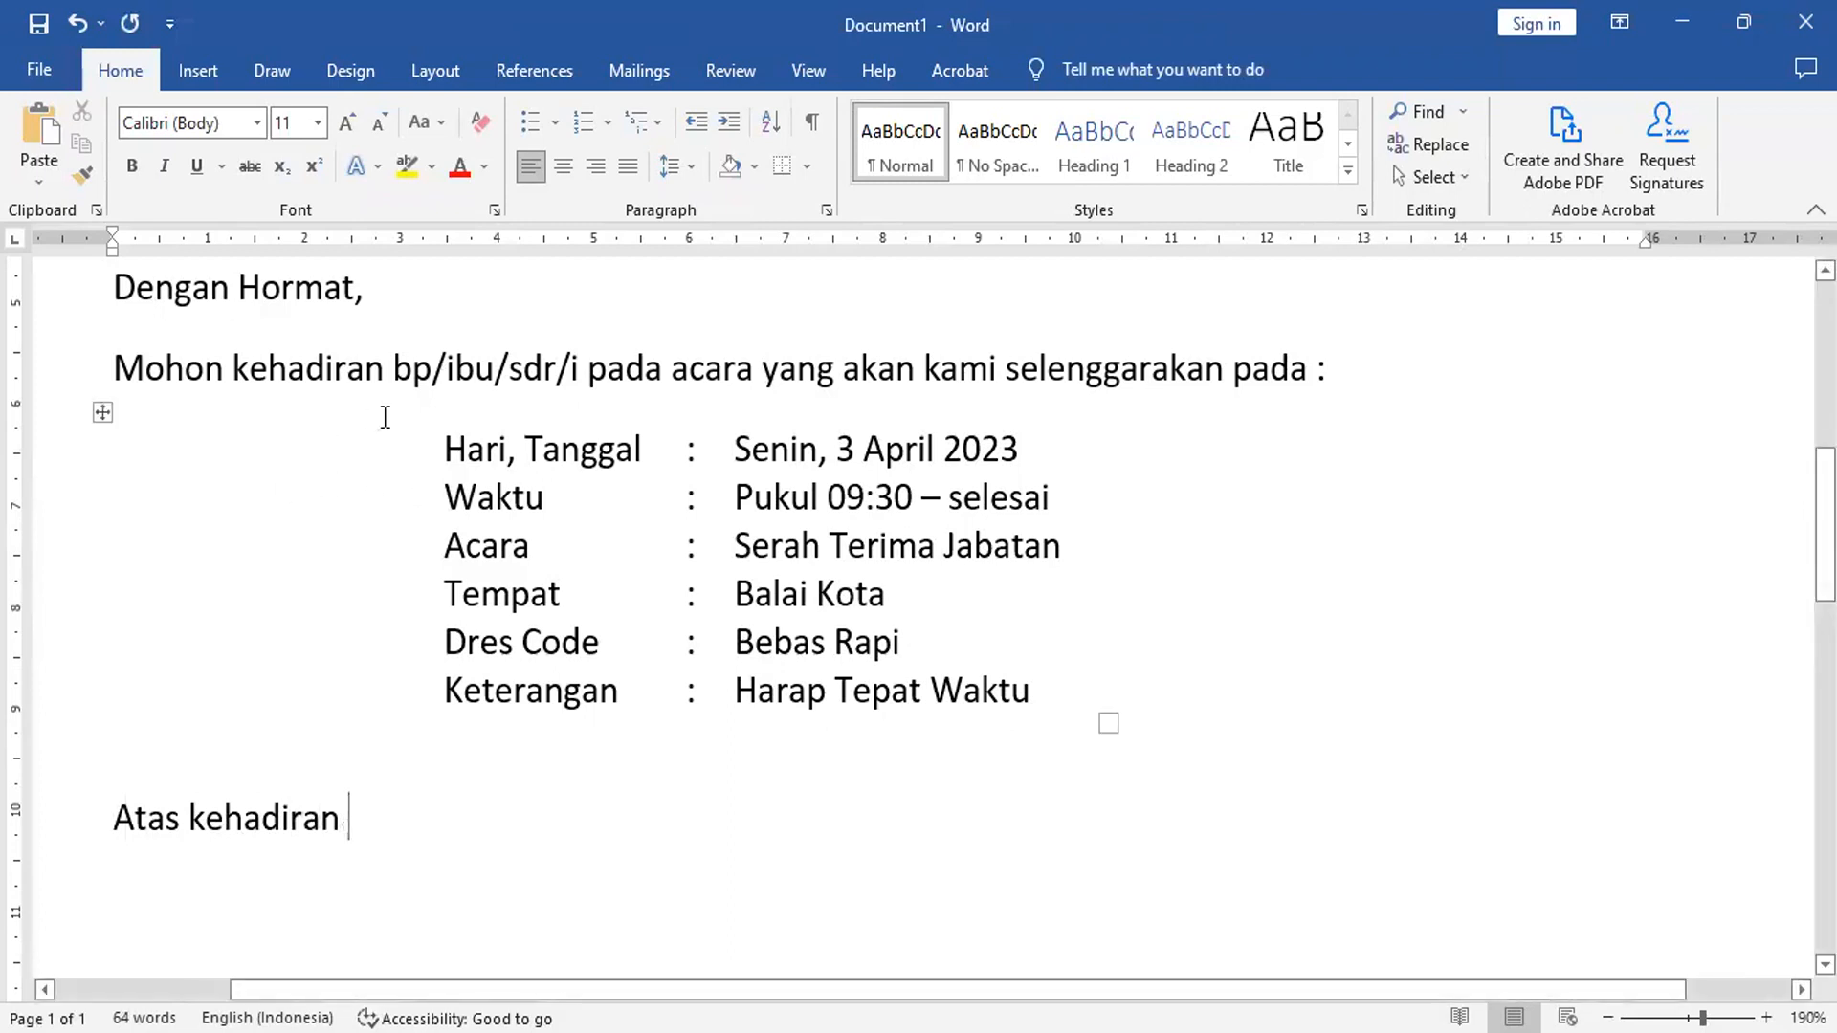
# - Complete the closing line 'Atas kehadiran bp/ibu/sdr/i pada acara tersebut kami ucapkan terima kasih.' with a new line below
pyautogui.moveTo(403, 362); pyautogui.dragTo(767, 384)
pyautogui.hotkey('ctrl', 'c')
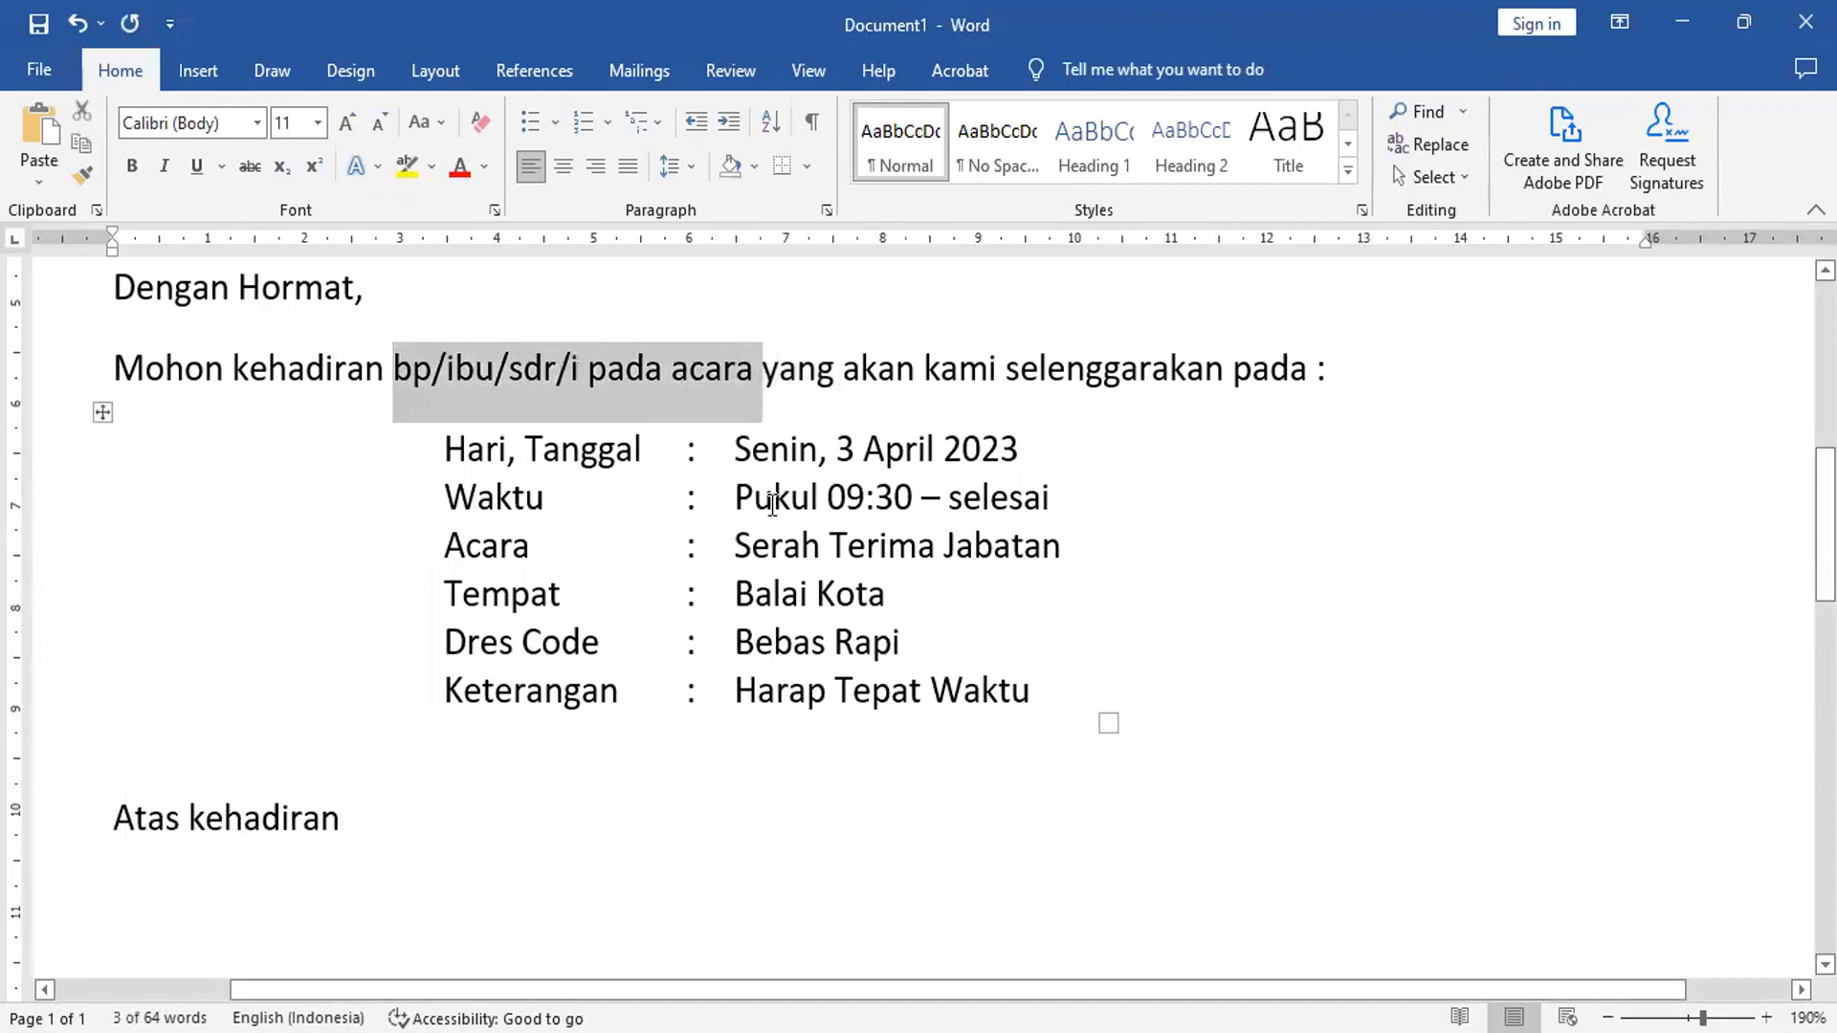
pyautogui.click(433, 831)
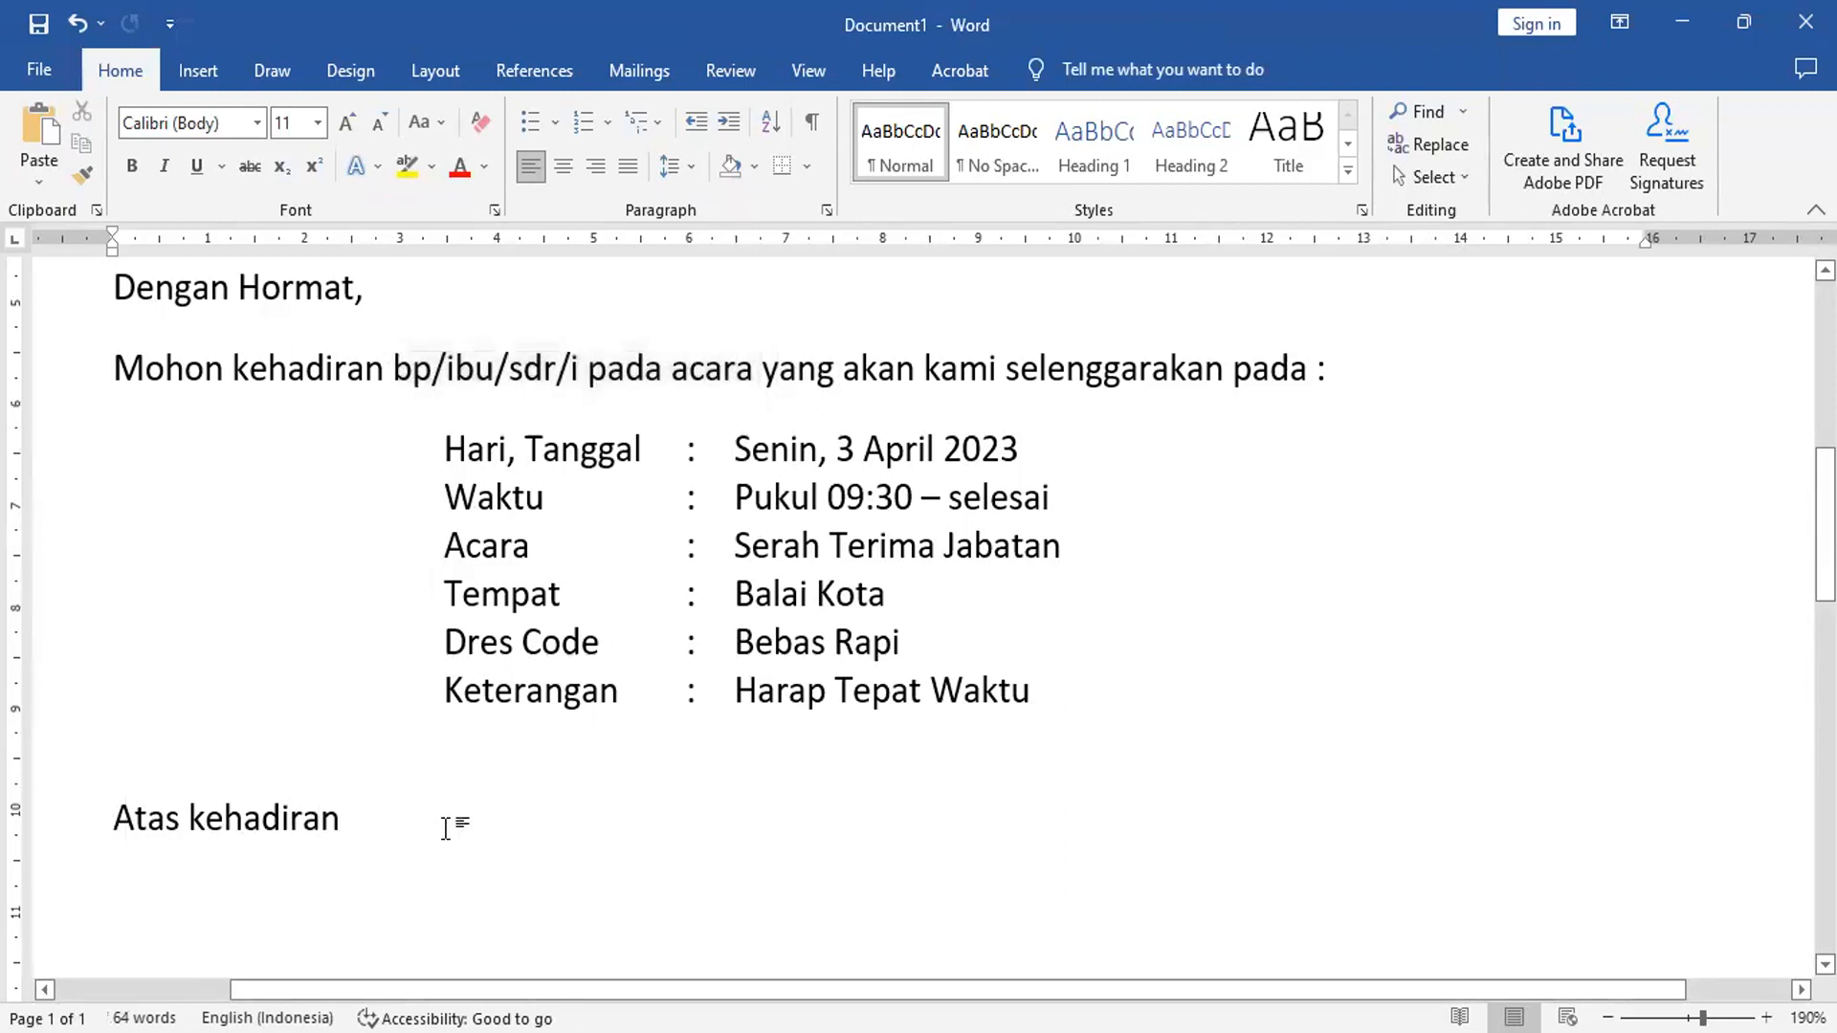
pyautogui.hotkey('ctrl', 'v')
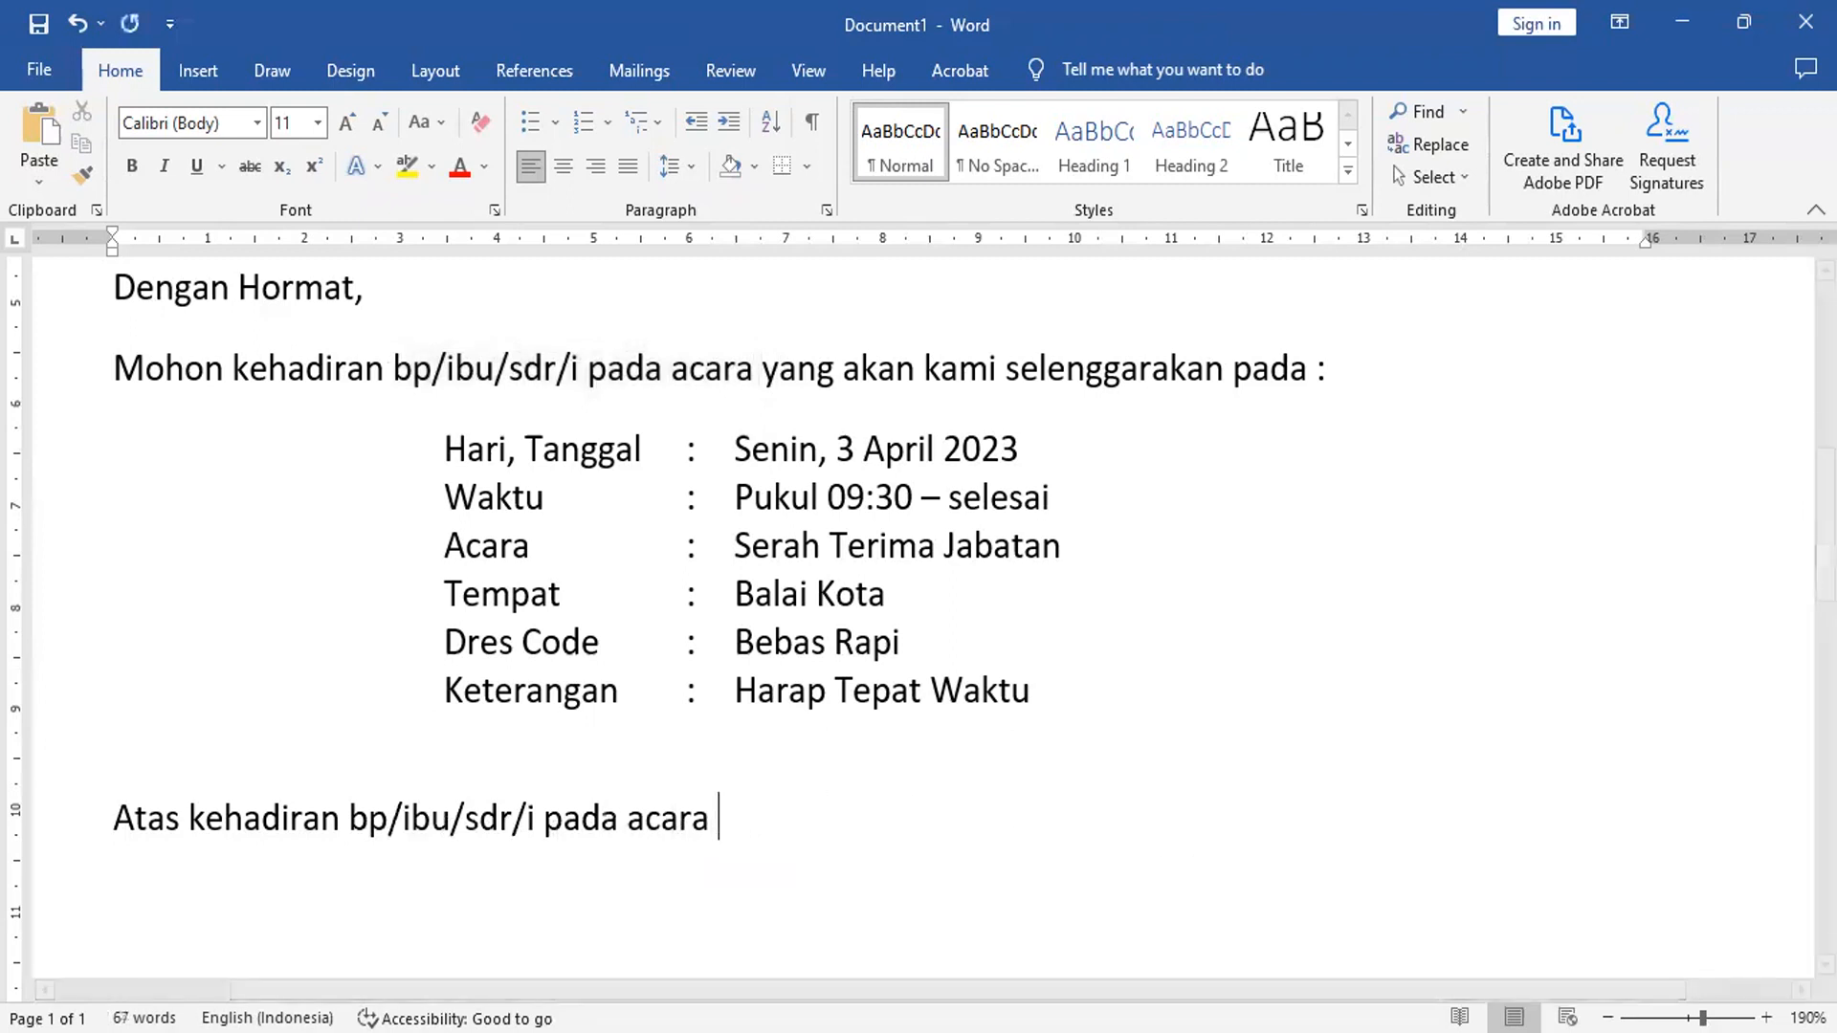
pyautogui.write('tersebut ')
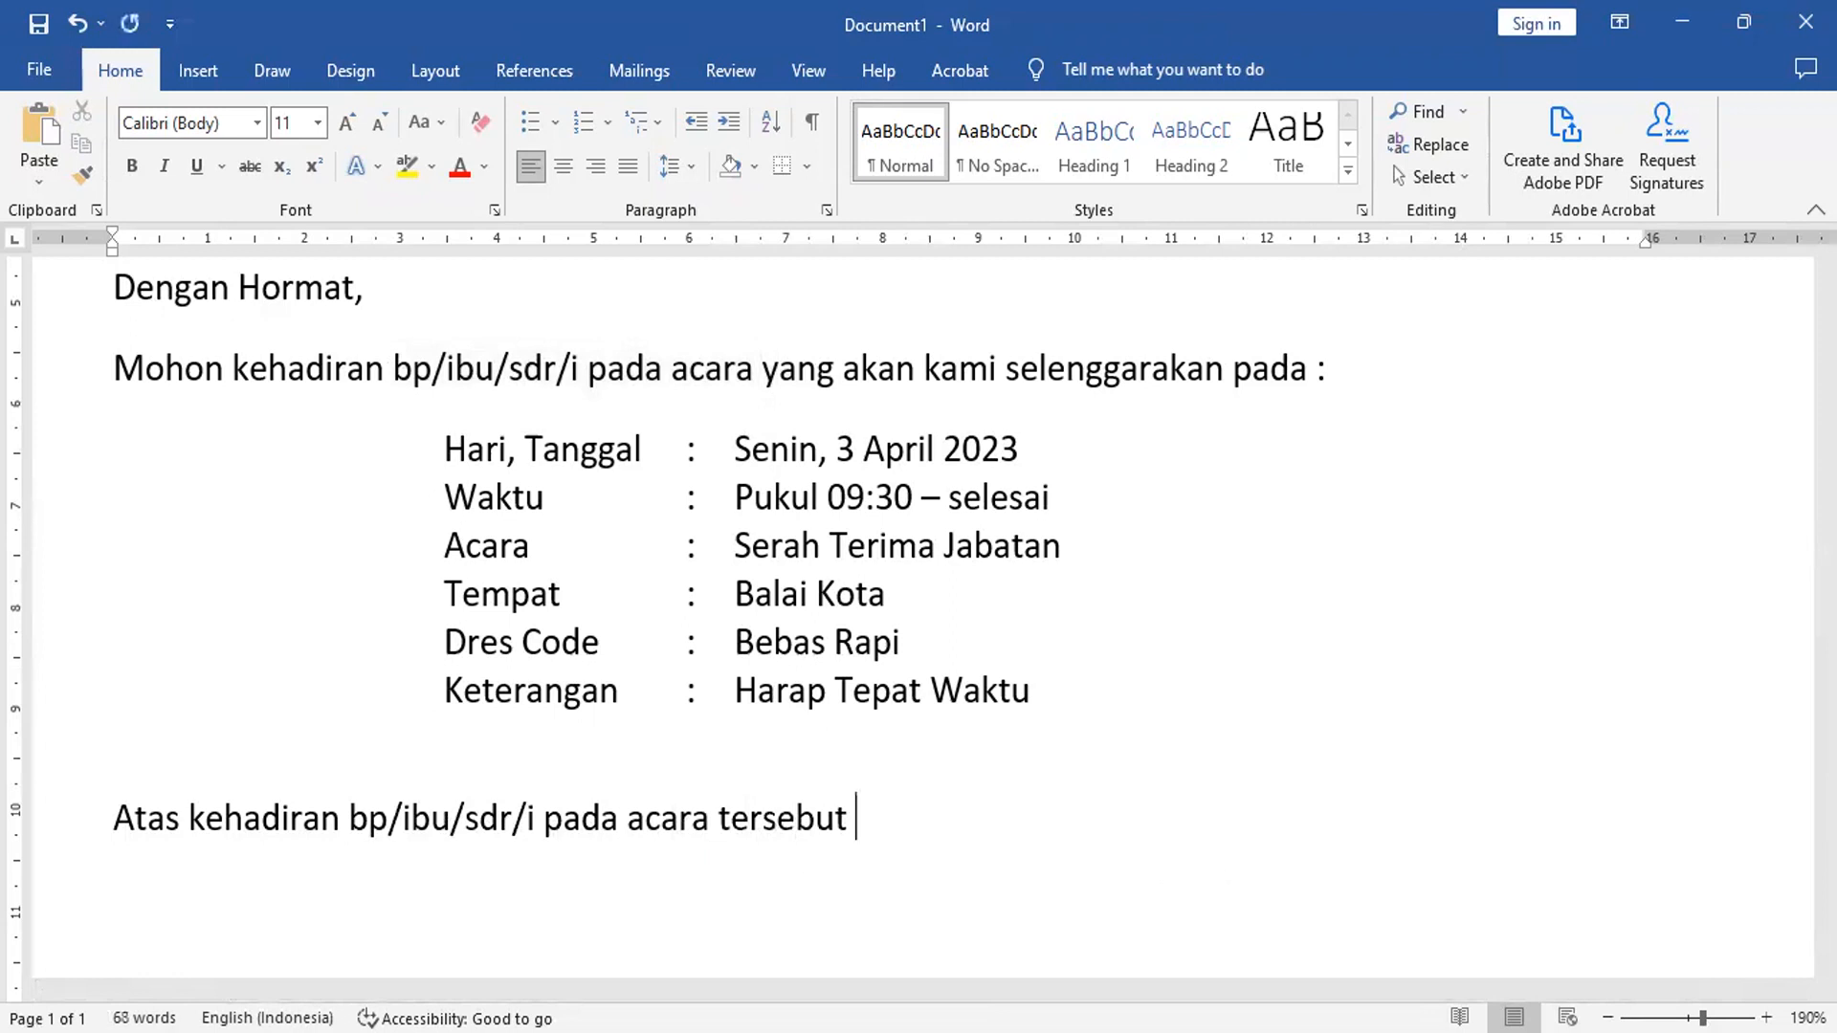
pyautogui.write('kami ucapka')
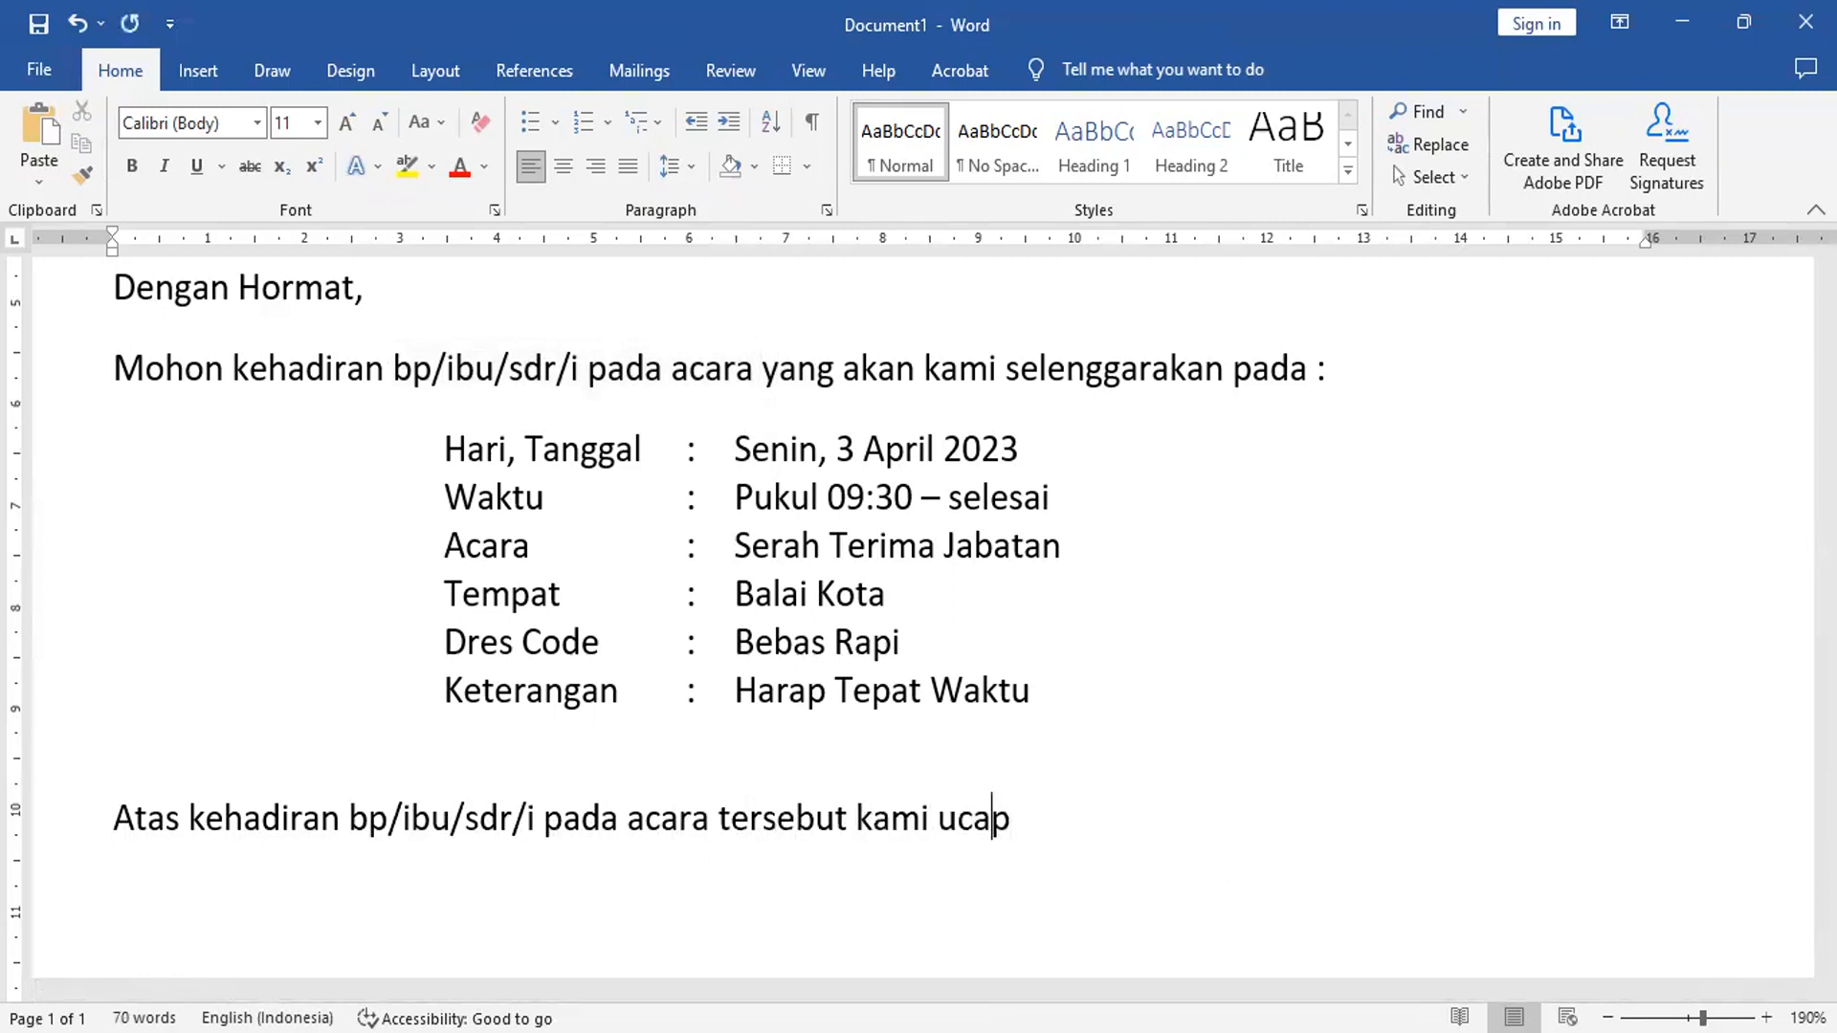
pyautogui.press('BackSpace')
pyautogui.write('kan ter')
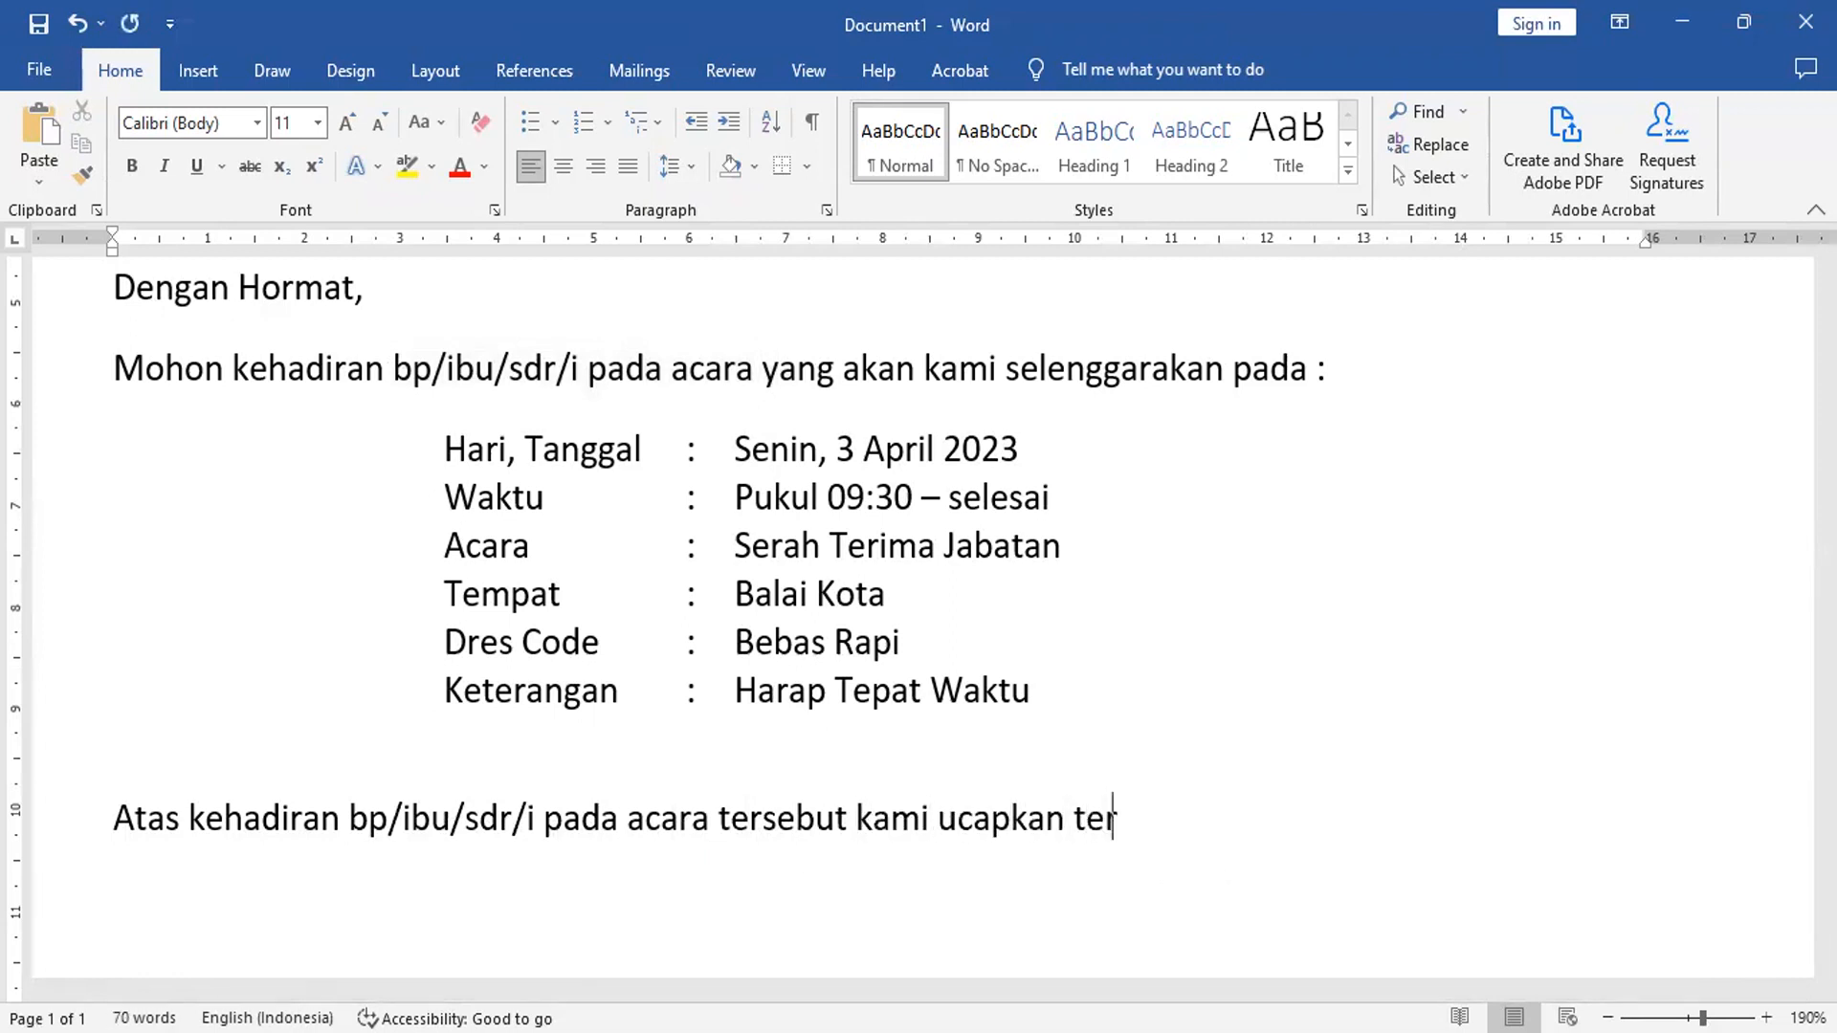
pyautogui.write('ima kasih.')
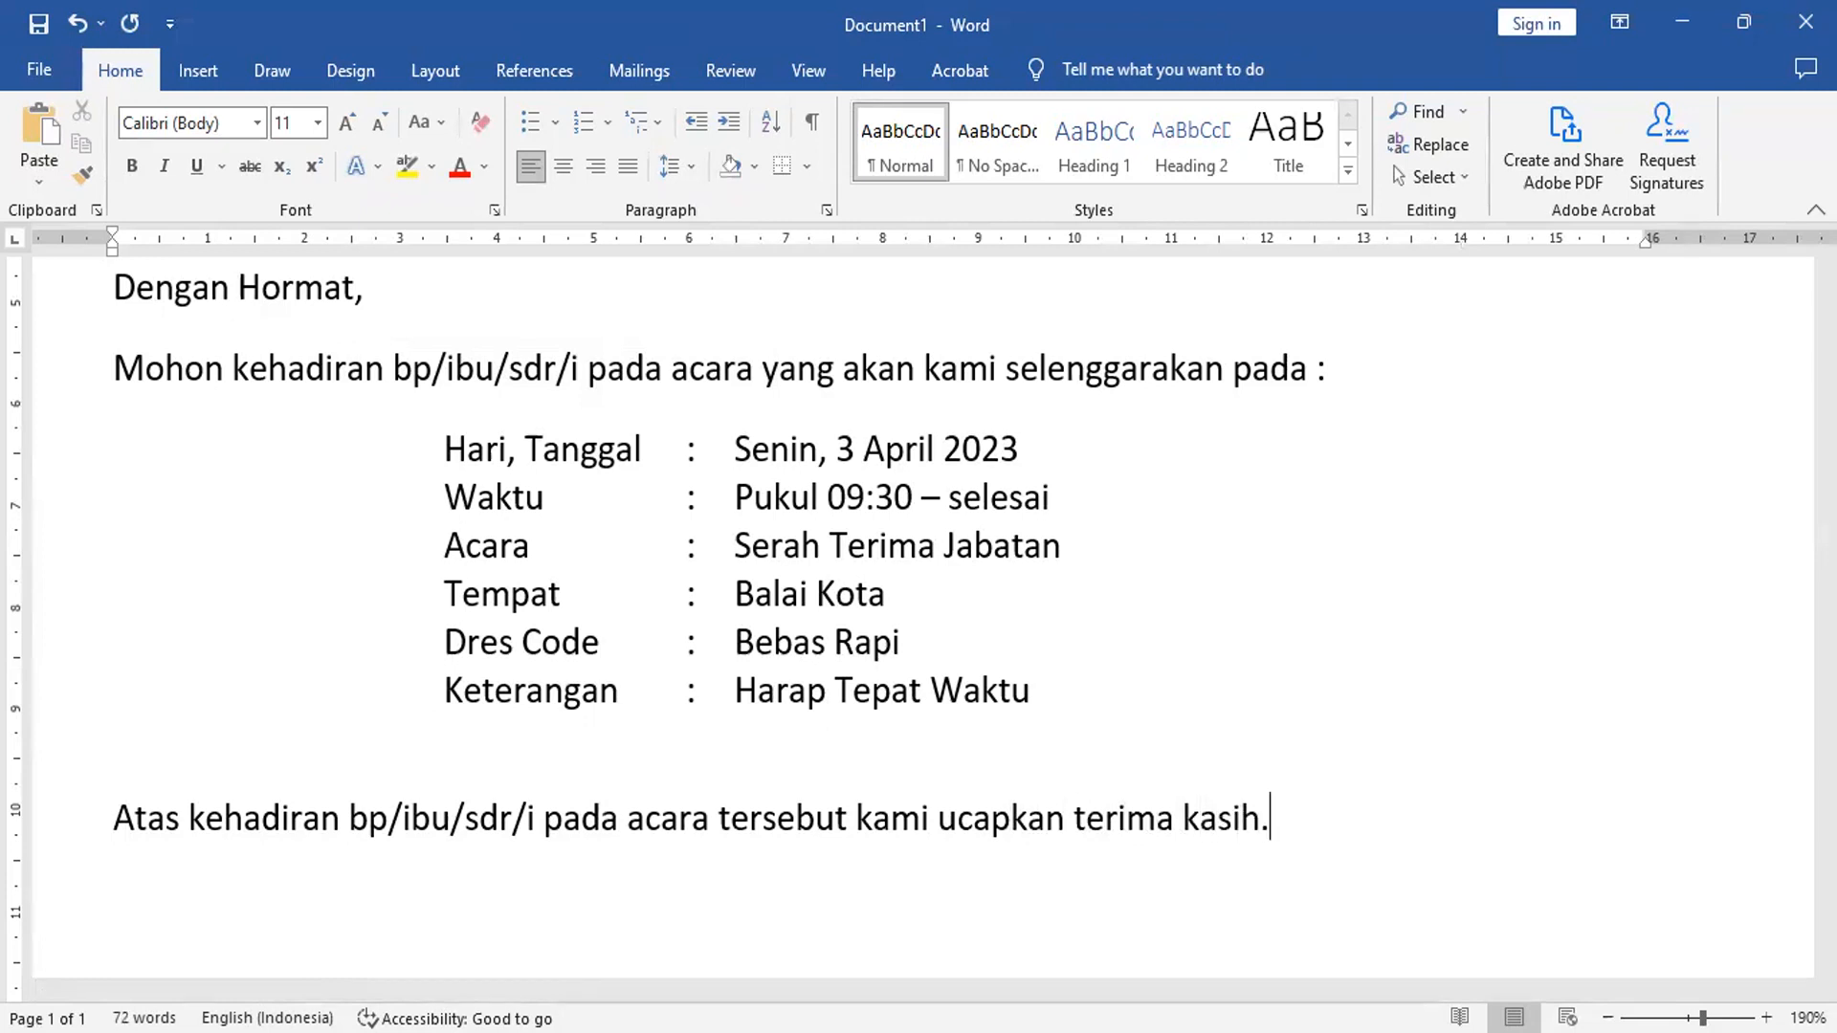
pyautogui.press('Return')
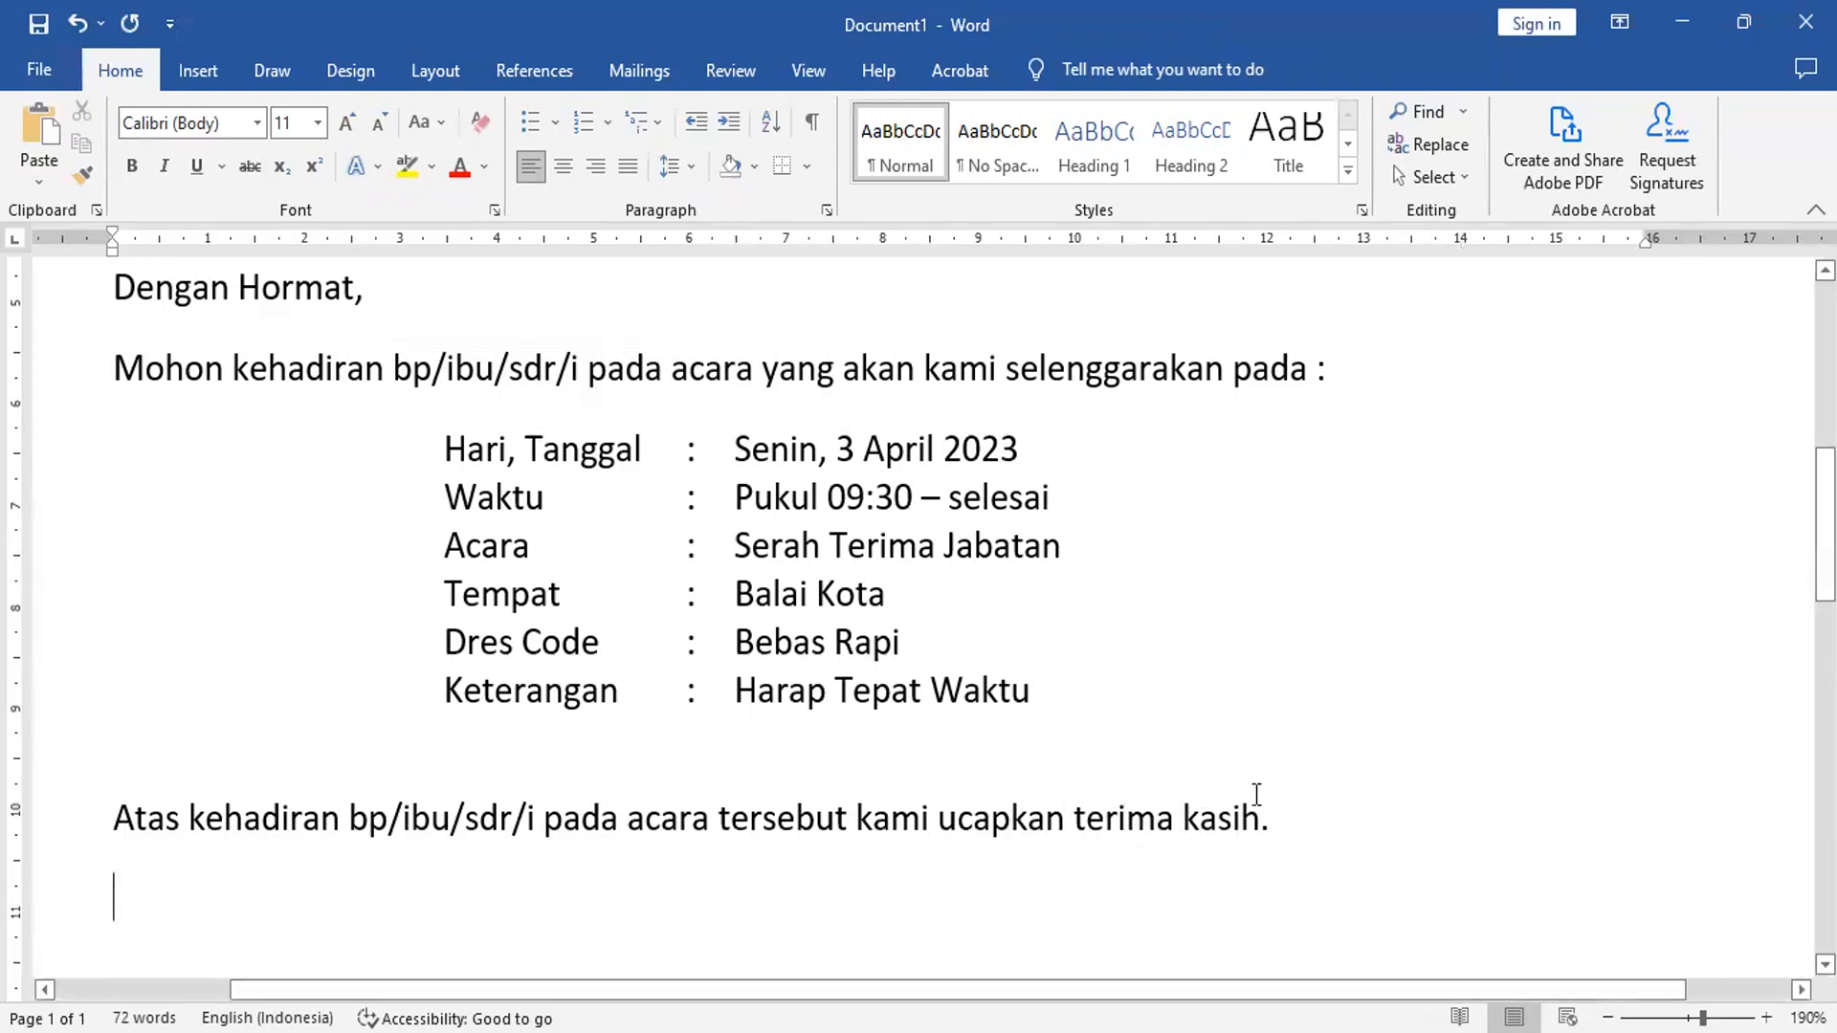
# - Insert a three-column, one-row table below the thank-you sentence
pyautogui.scroll(-4, 1360, 738)
pyautogui.scroll(-1, 1360, 738)
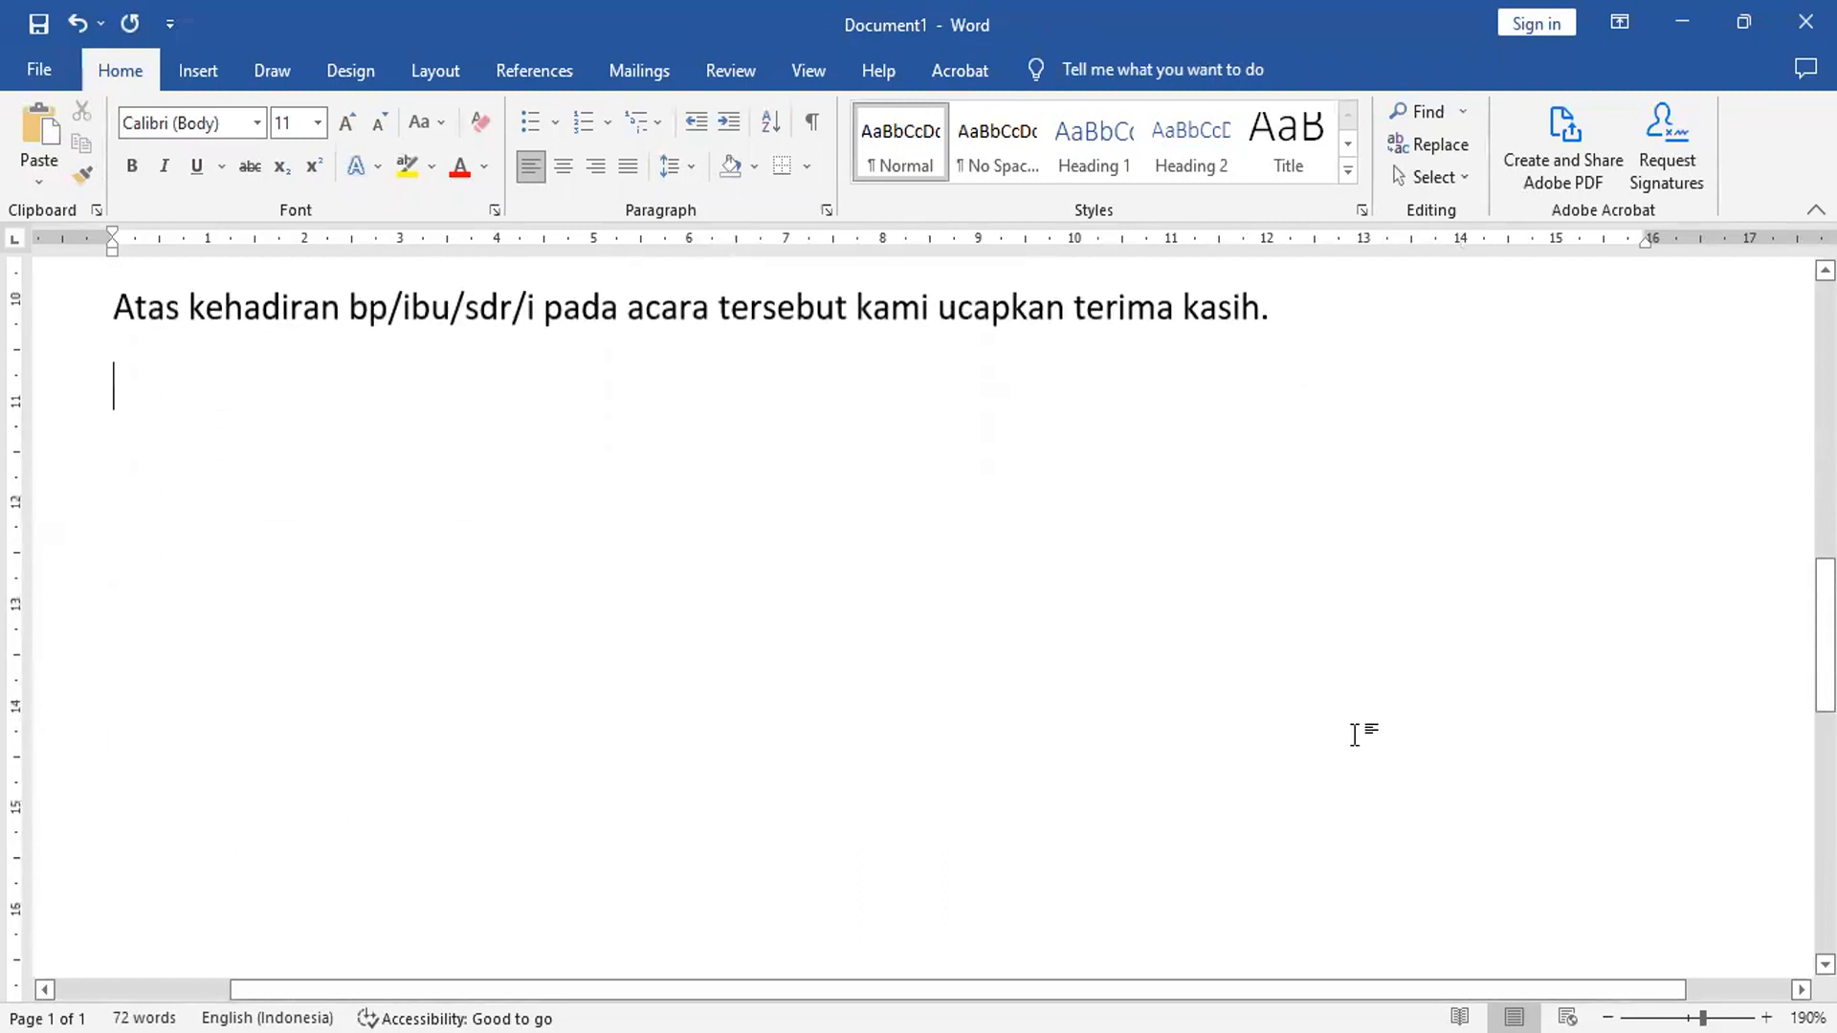
pyautogui.click(190, 74)
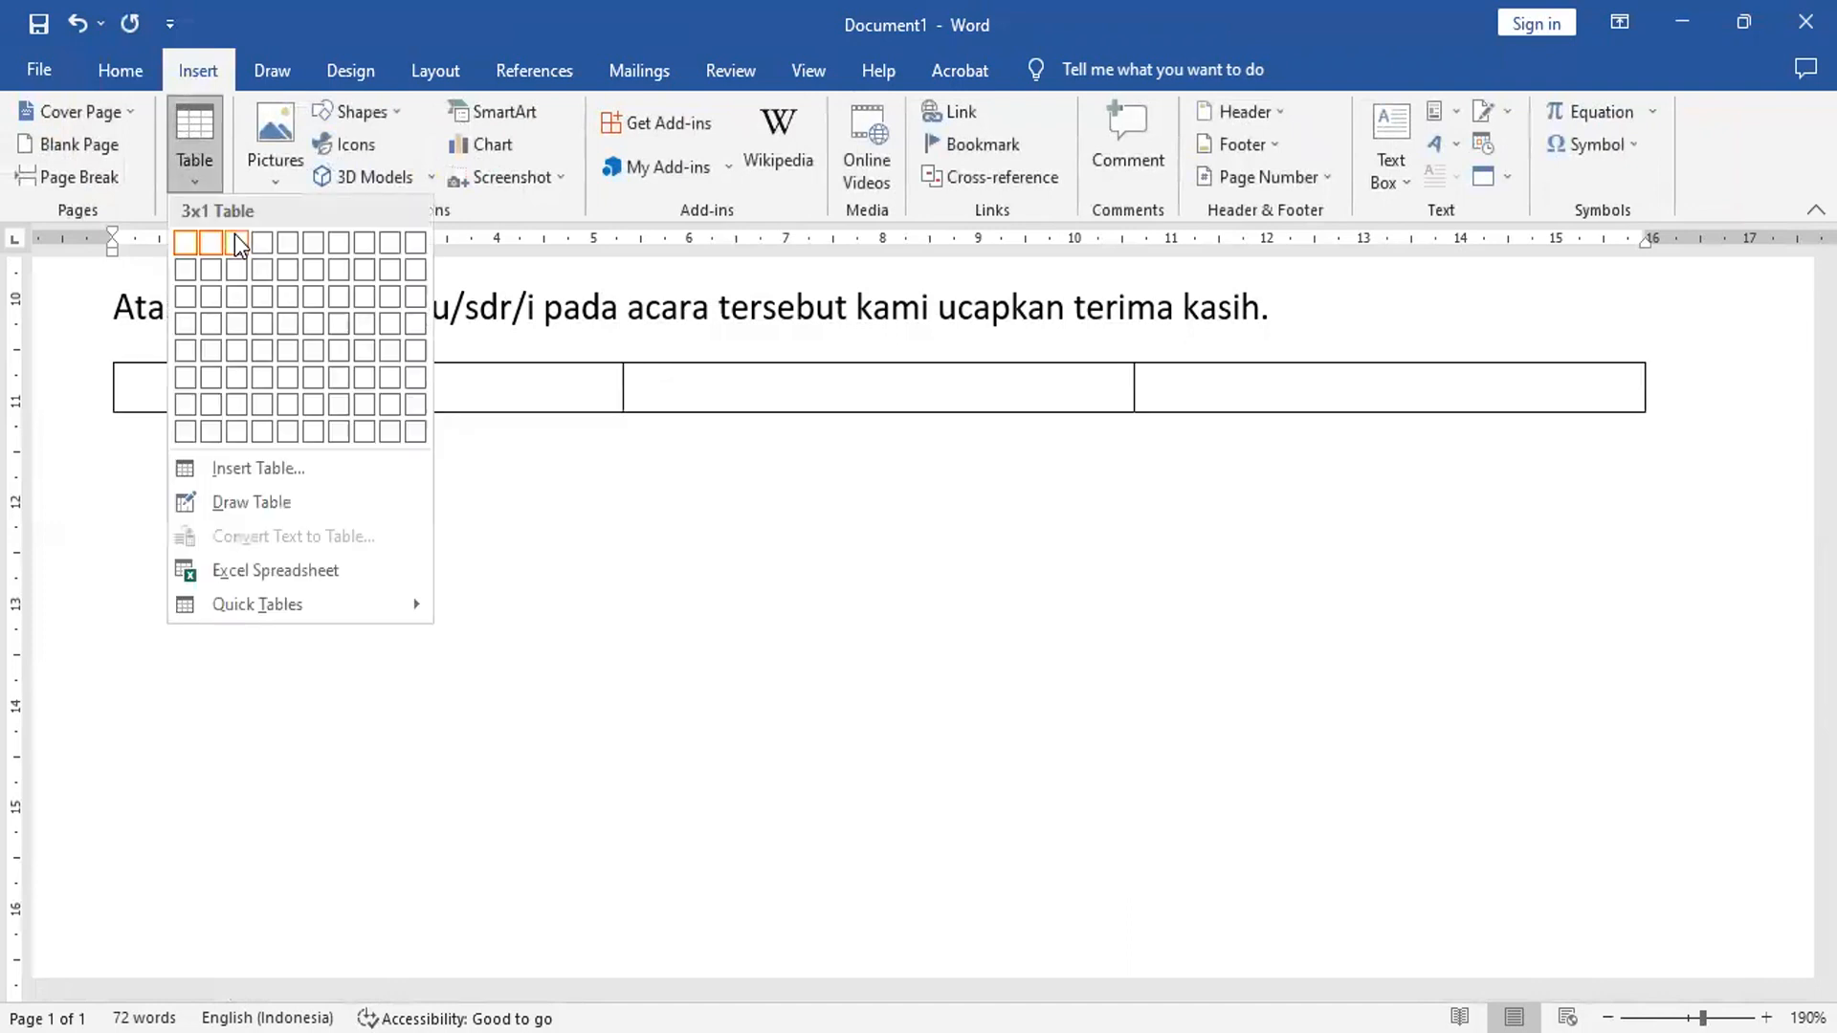
pyautogui.click(236, 241)
# - Fill the third cell with 'Hormat Kami', signing space, the signer's name and 'Sekretaris'
pyautogui.click(1193, 387)
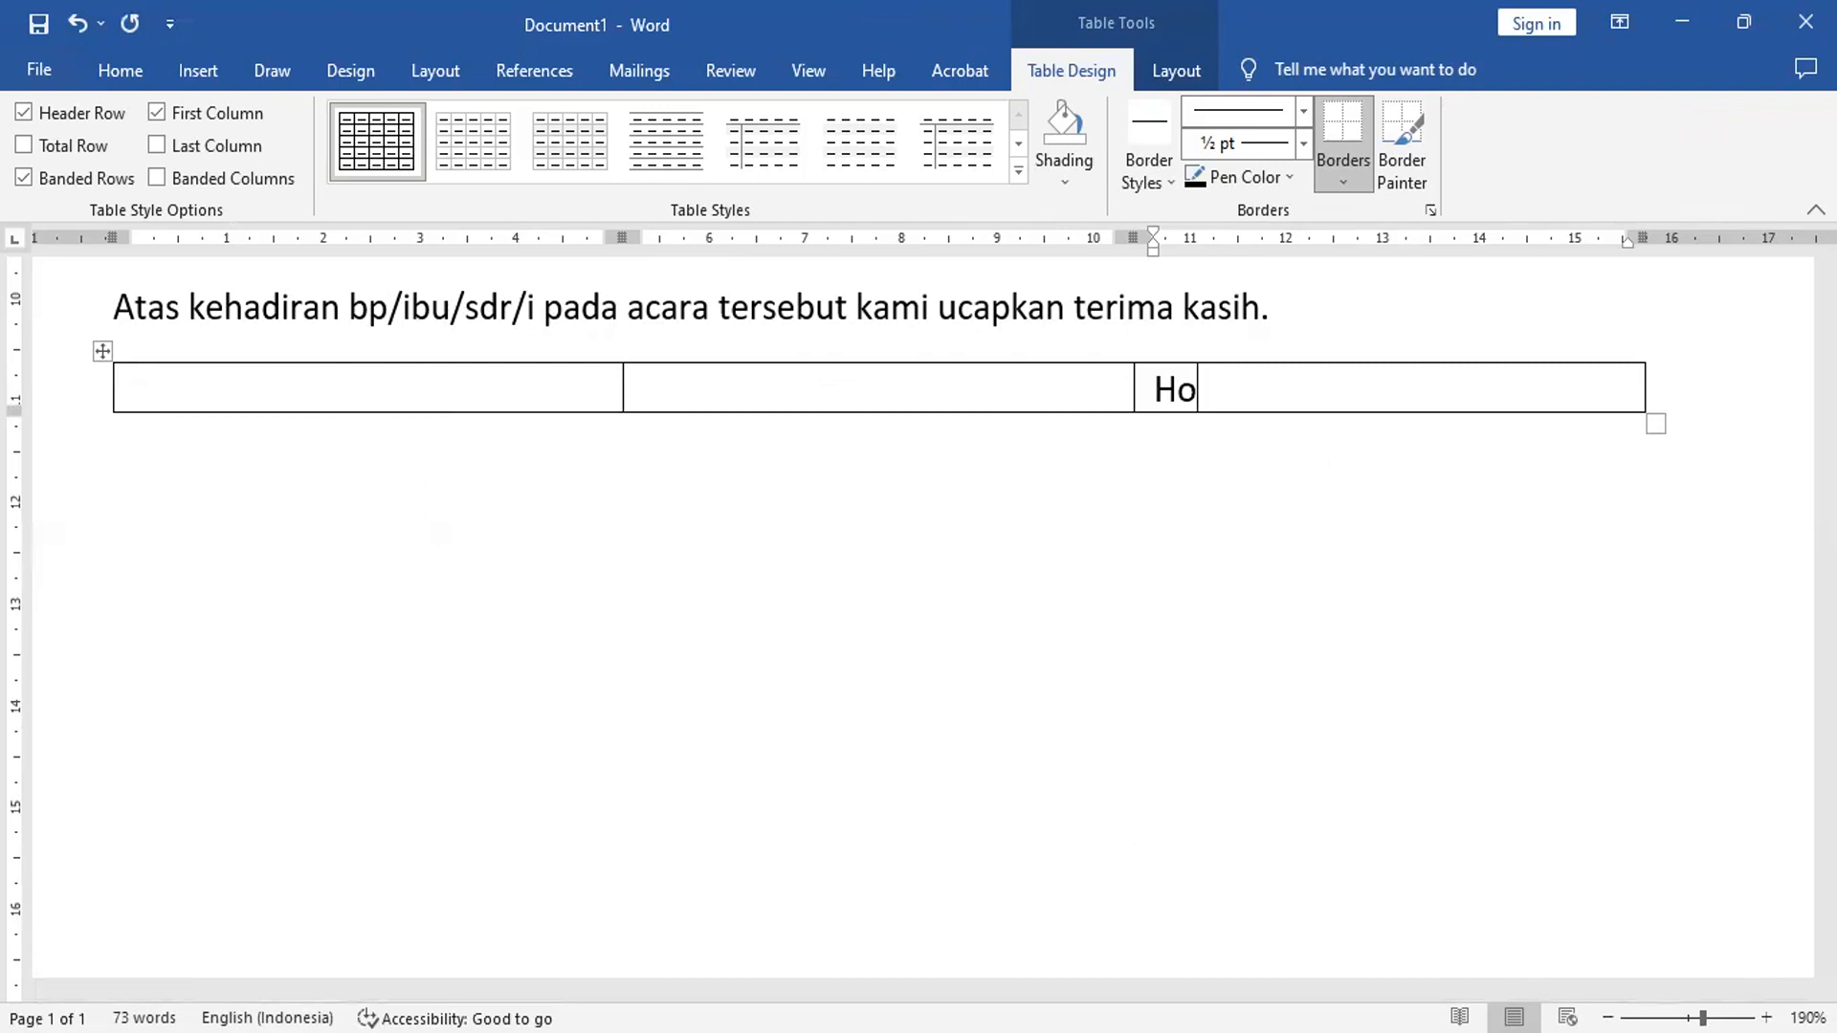
pyautogui.press('Return')
pyautogui.press('Return')
pyautogui.press('Return')
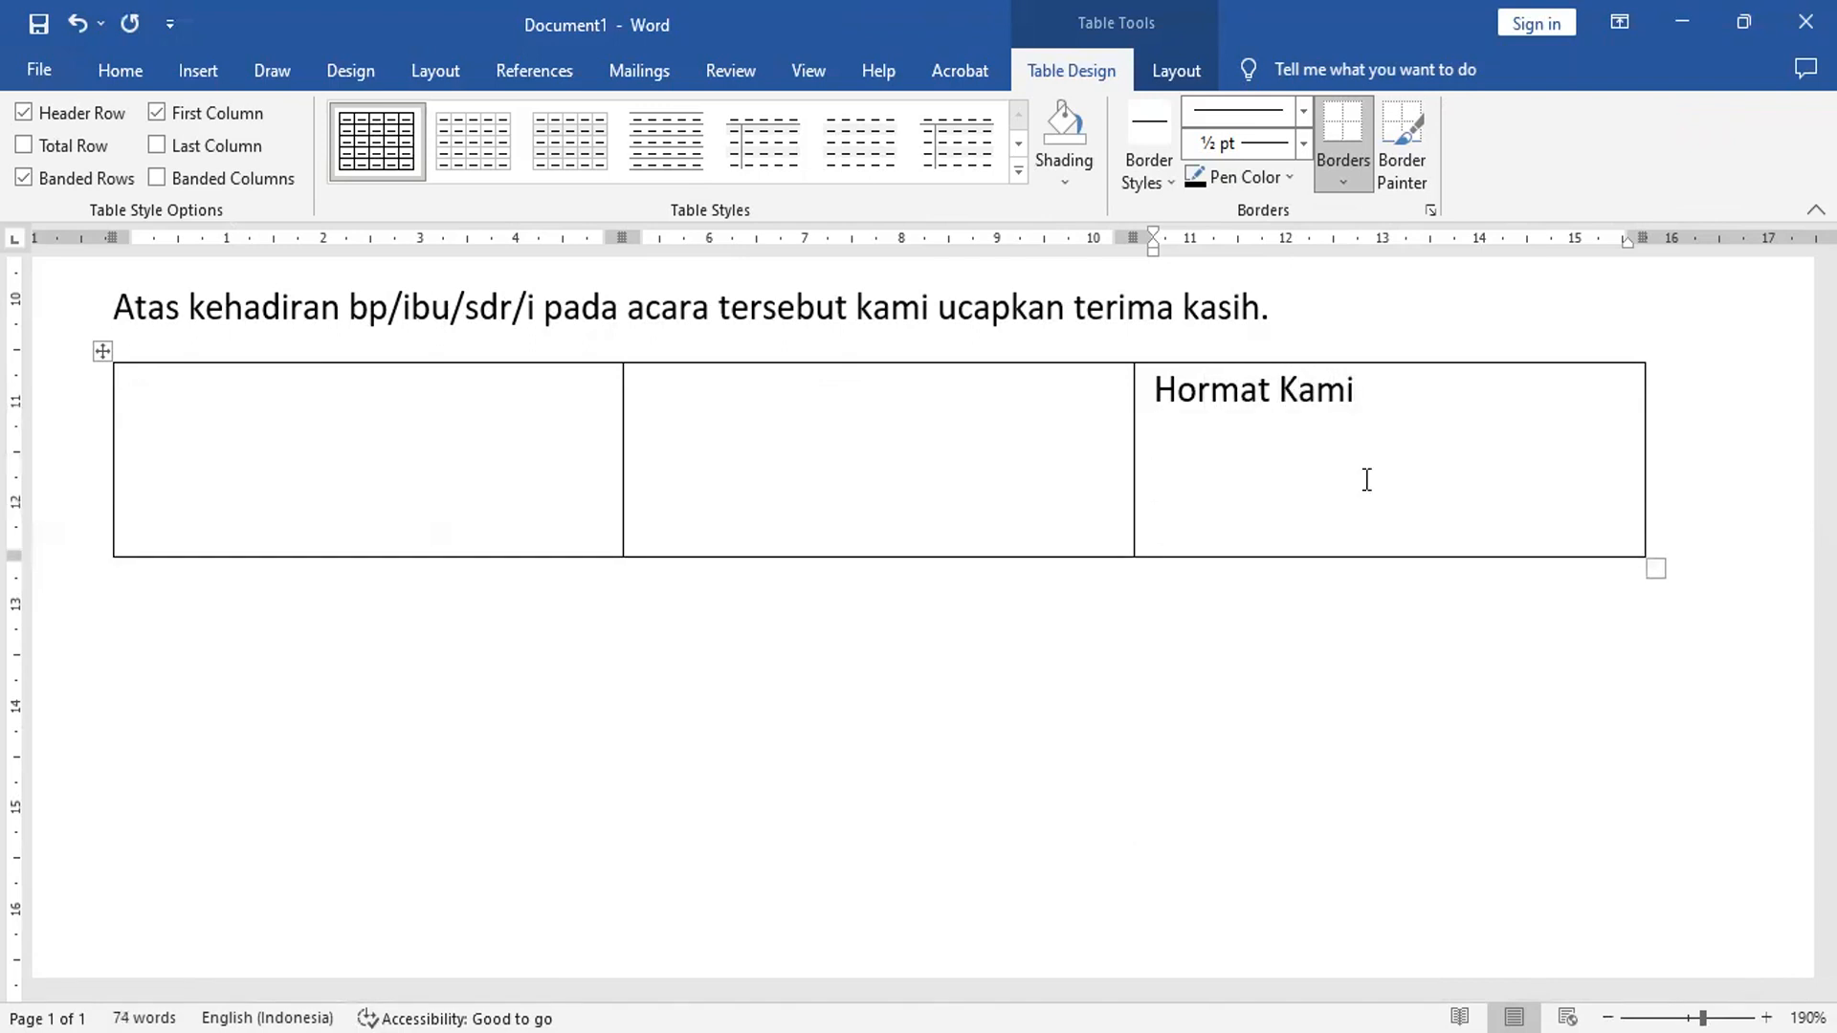
pyautogui.press('Return')
pyautogui.press('BackSpace')
pyautogui.press('BackSpace')
pyautogui.press('BackSpace')
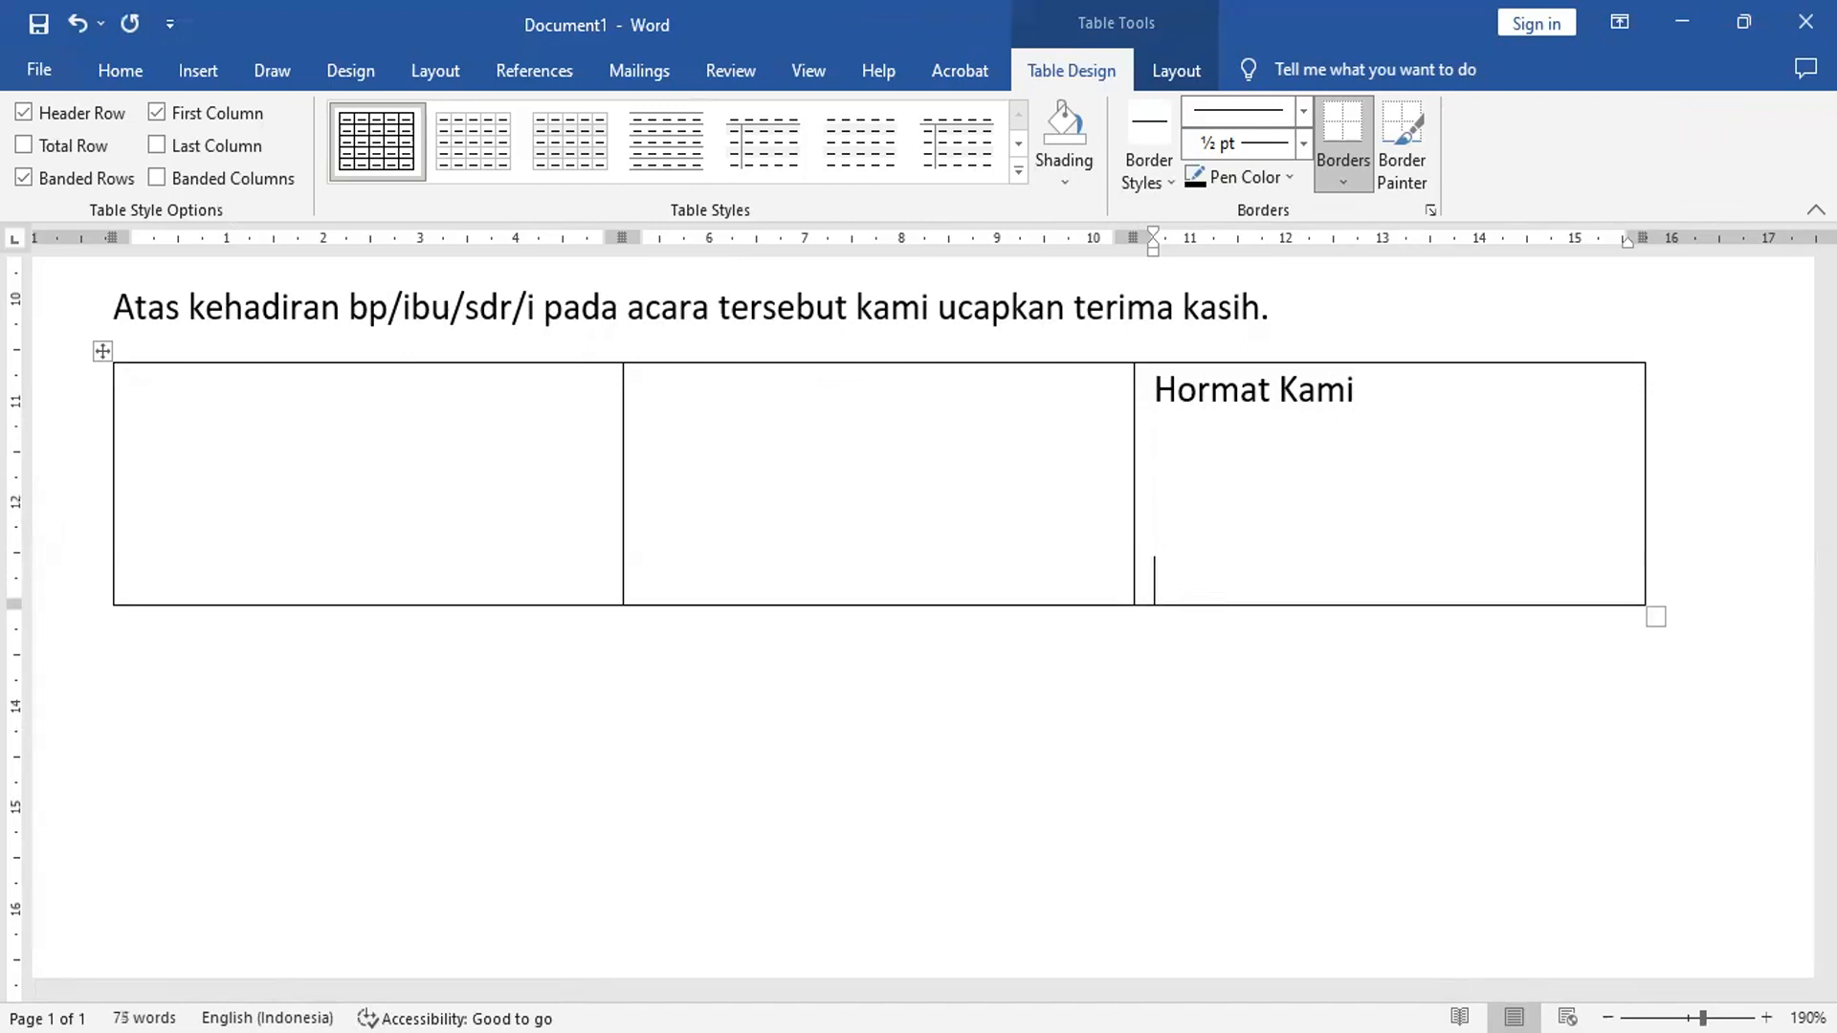
pyautogui.press('Return')
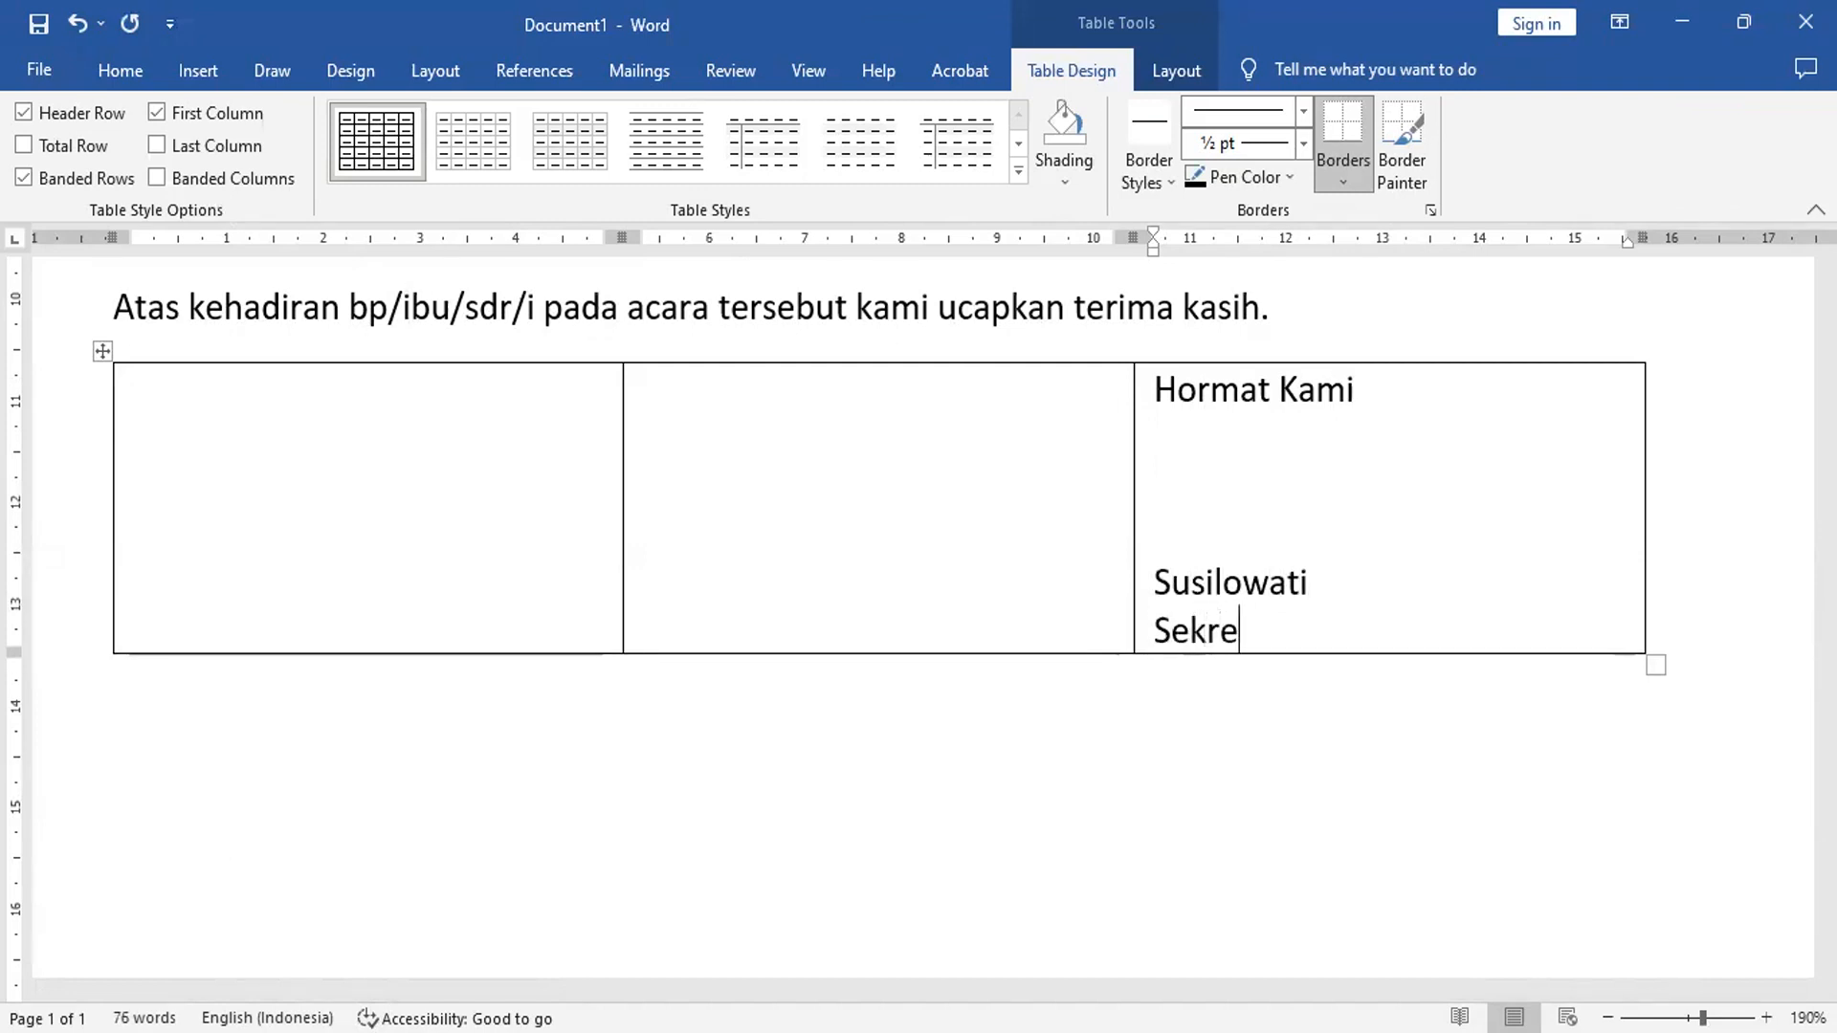
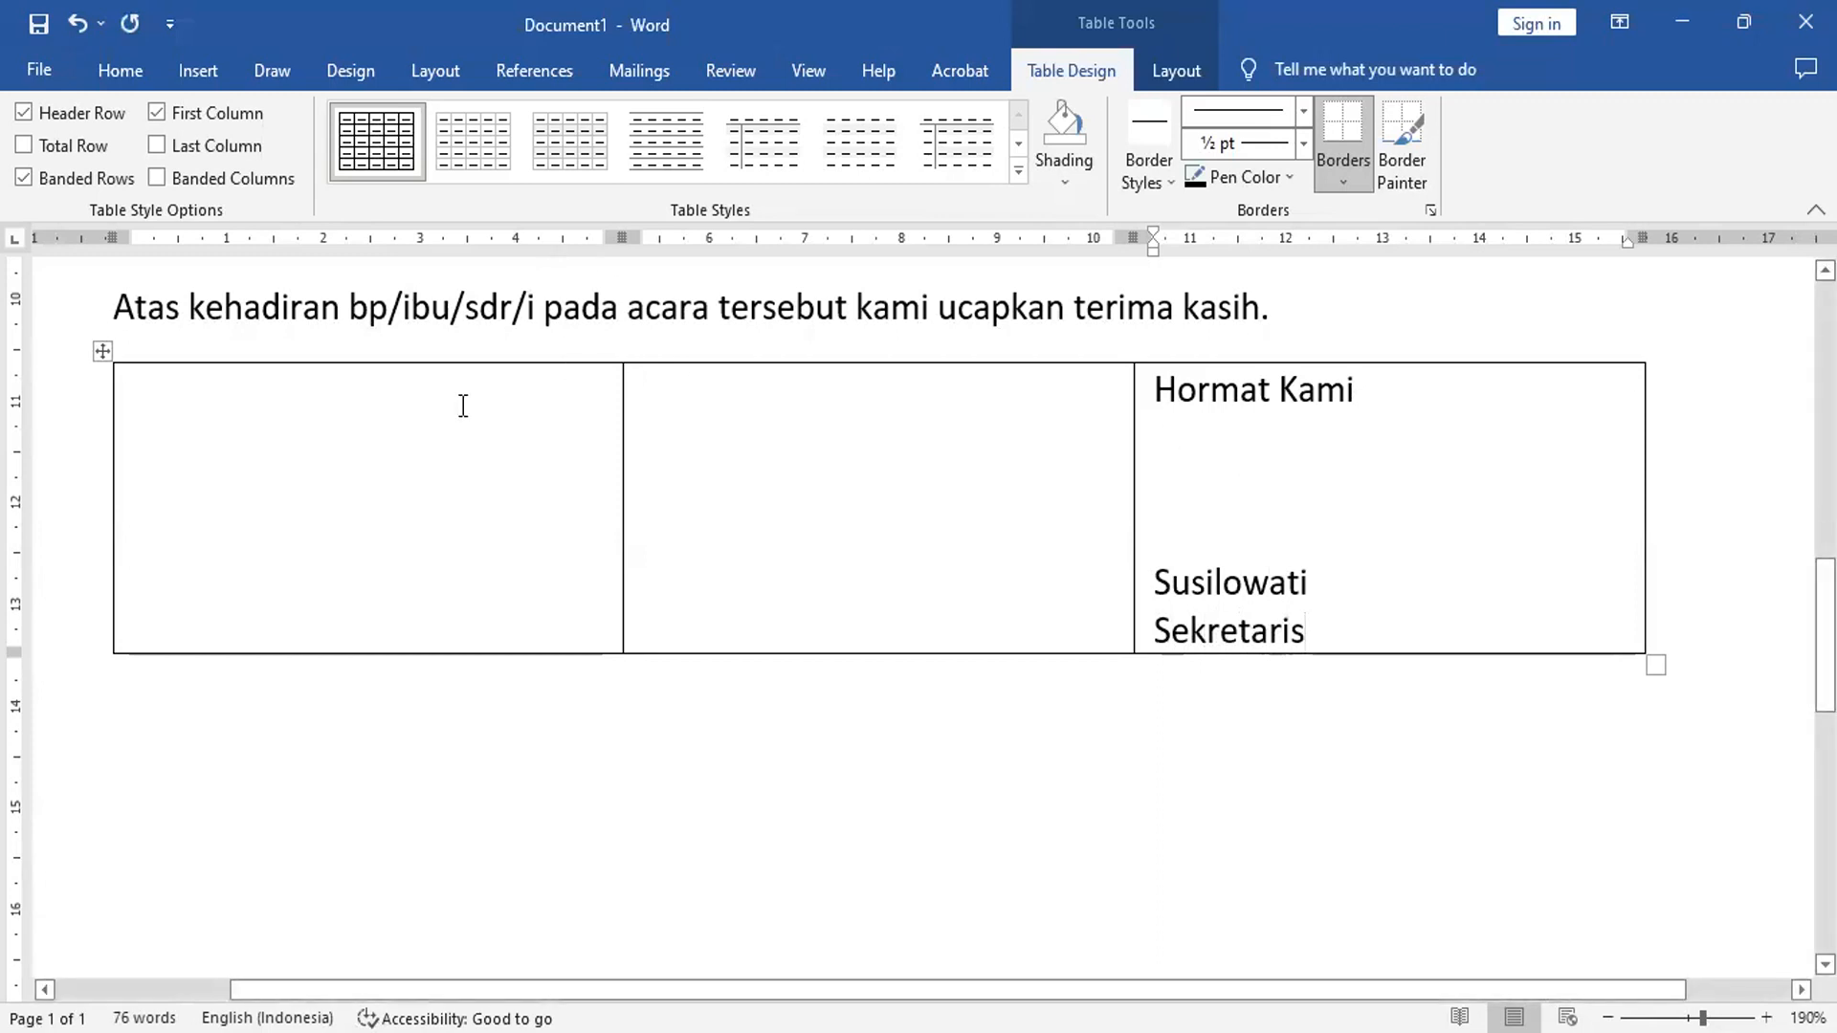
# - Fill the first cell with 'Mengetahui', signing space, the approver's name and 'Ketua'
pyautogui.click(336, 414)
pyautogui.click(711, 403)
pyautogui.click(367, 394)
pyautogui.write('Menge')
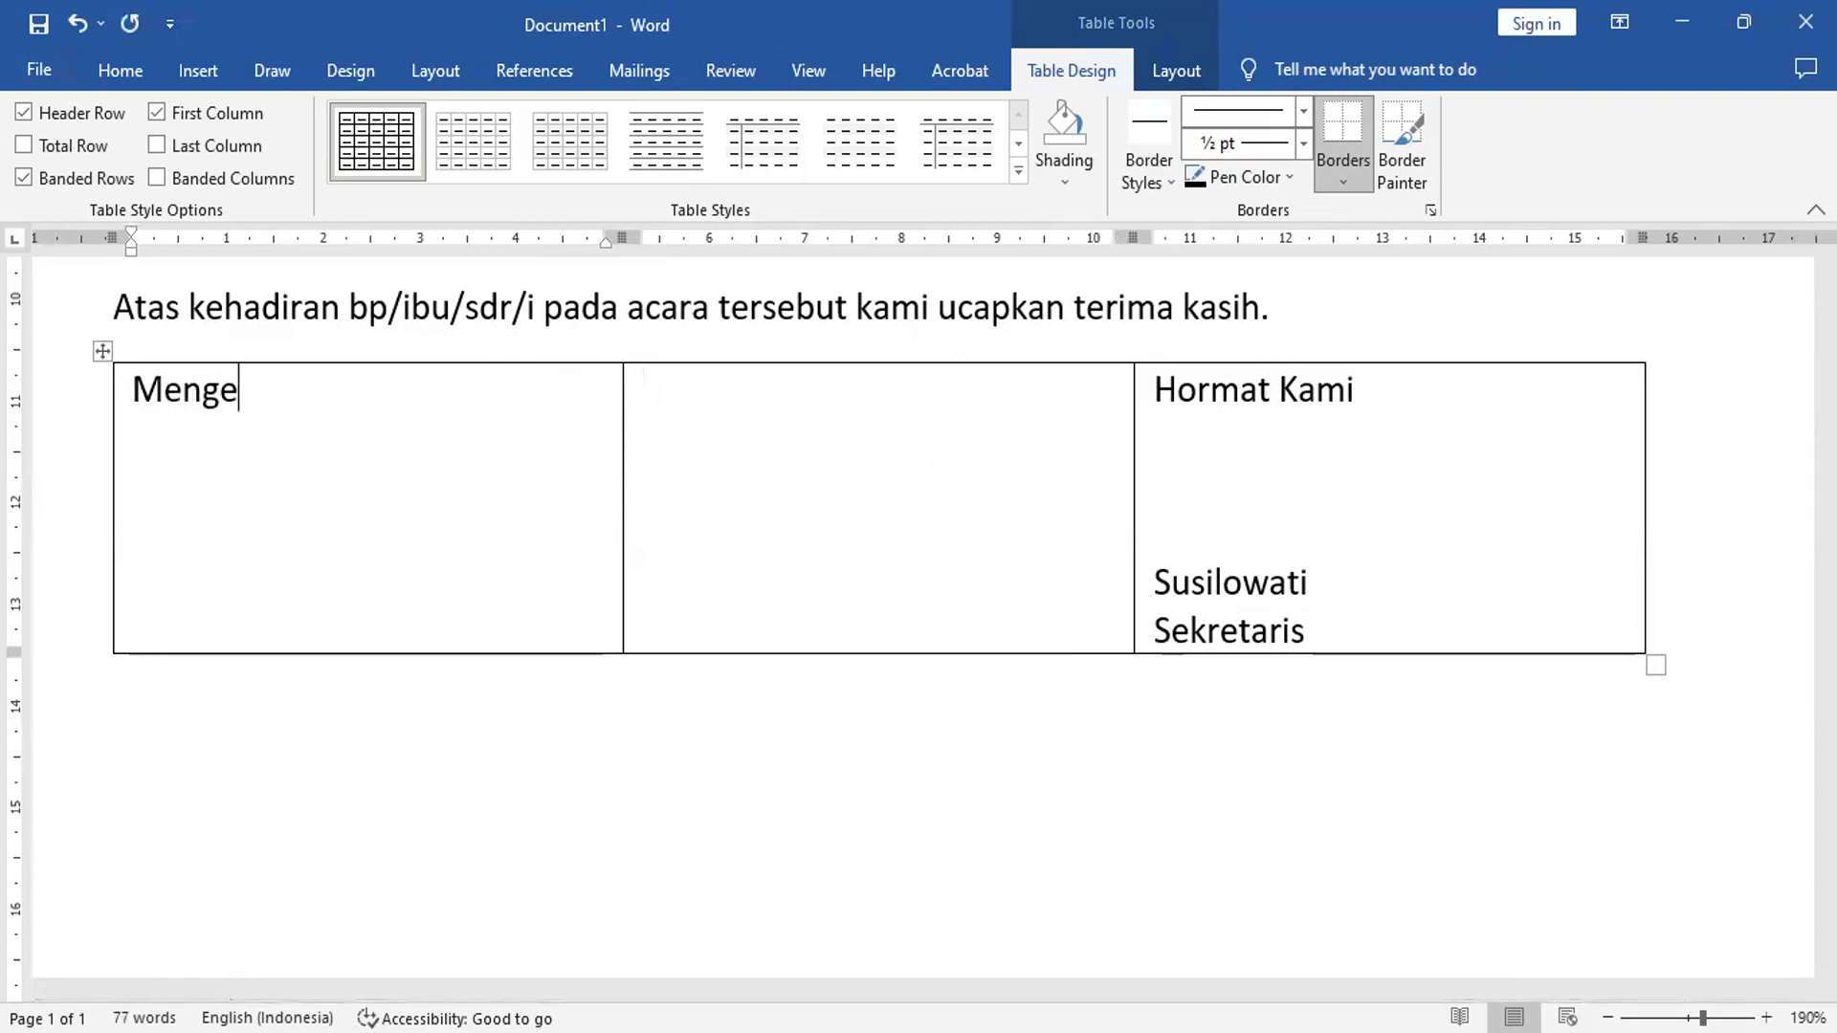
pyautogui.write('tahui')
pyautogui.press('Return')
pyautogui.press('Return')
pyautogui.press('Return')
pyautogui.press('Return')
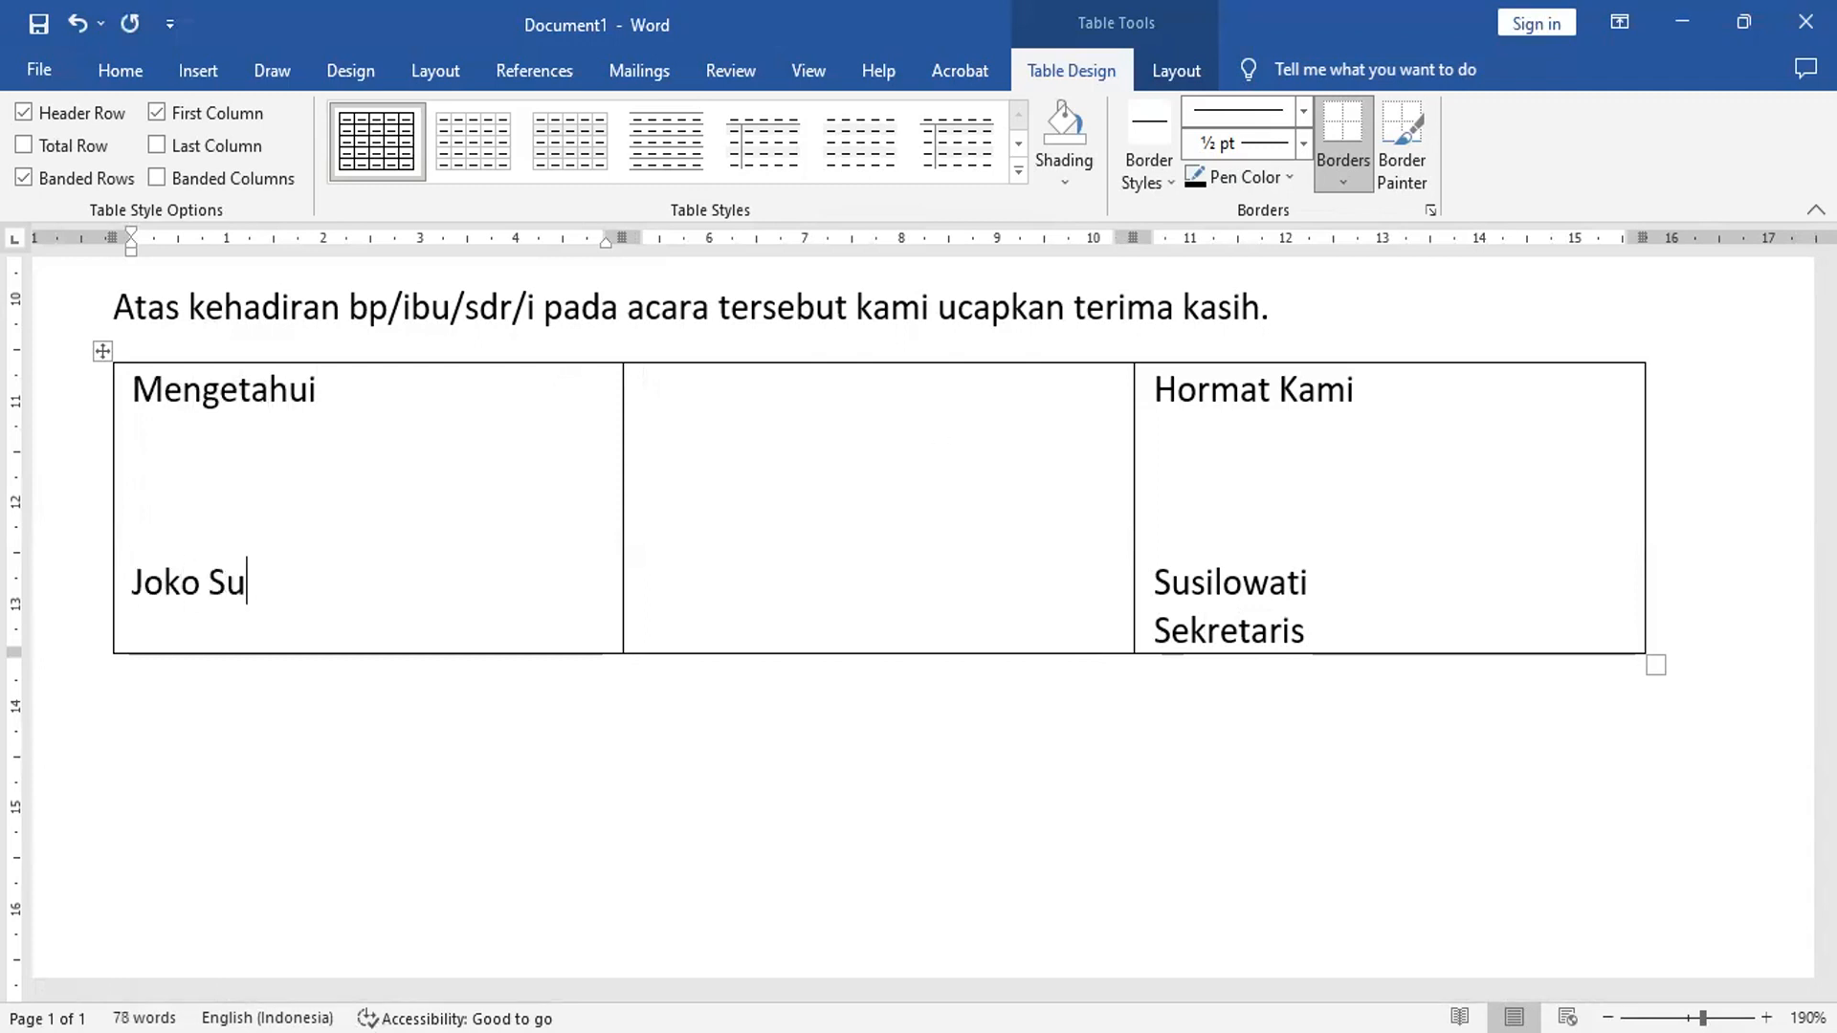
pyautogui.press('Return')
pyautogui.write('Ketua')
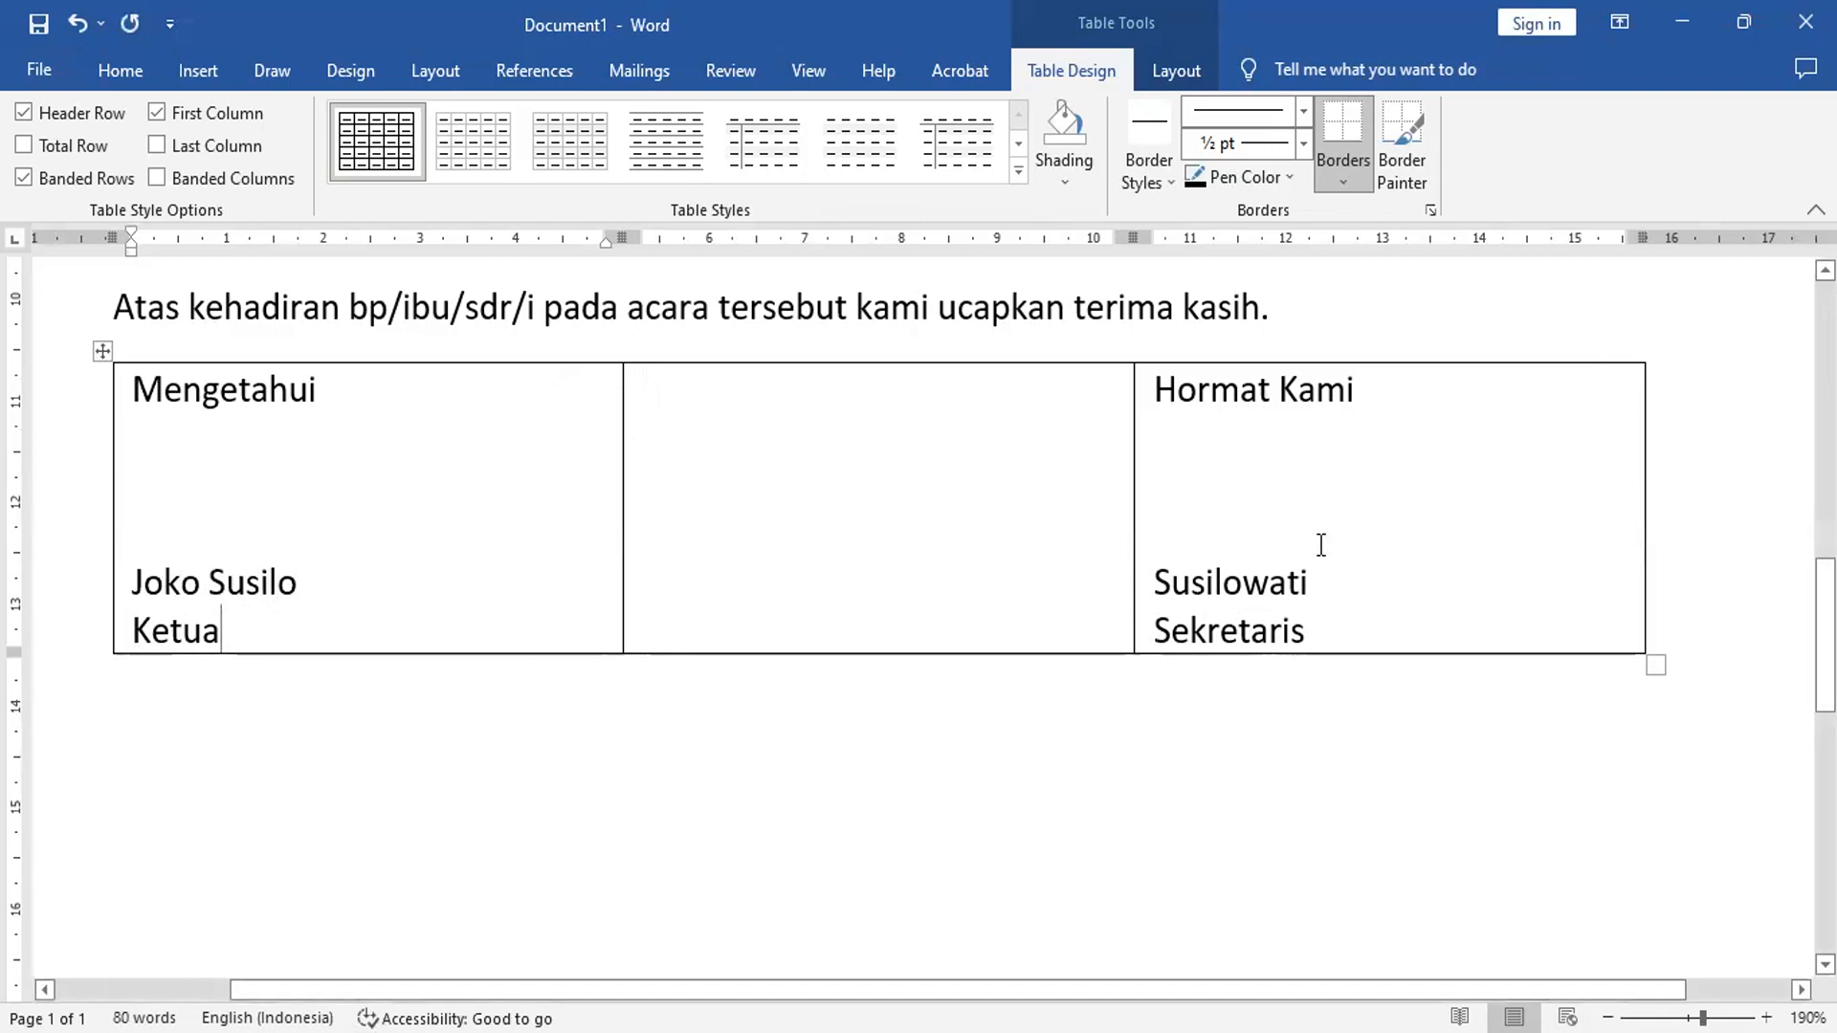
# - Underline the signers' names in the third and first cells
pyautogui.doubleClick(1208, 579)
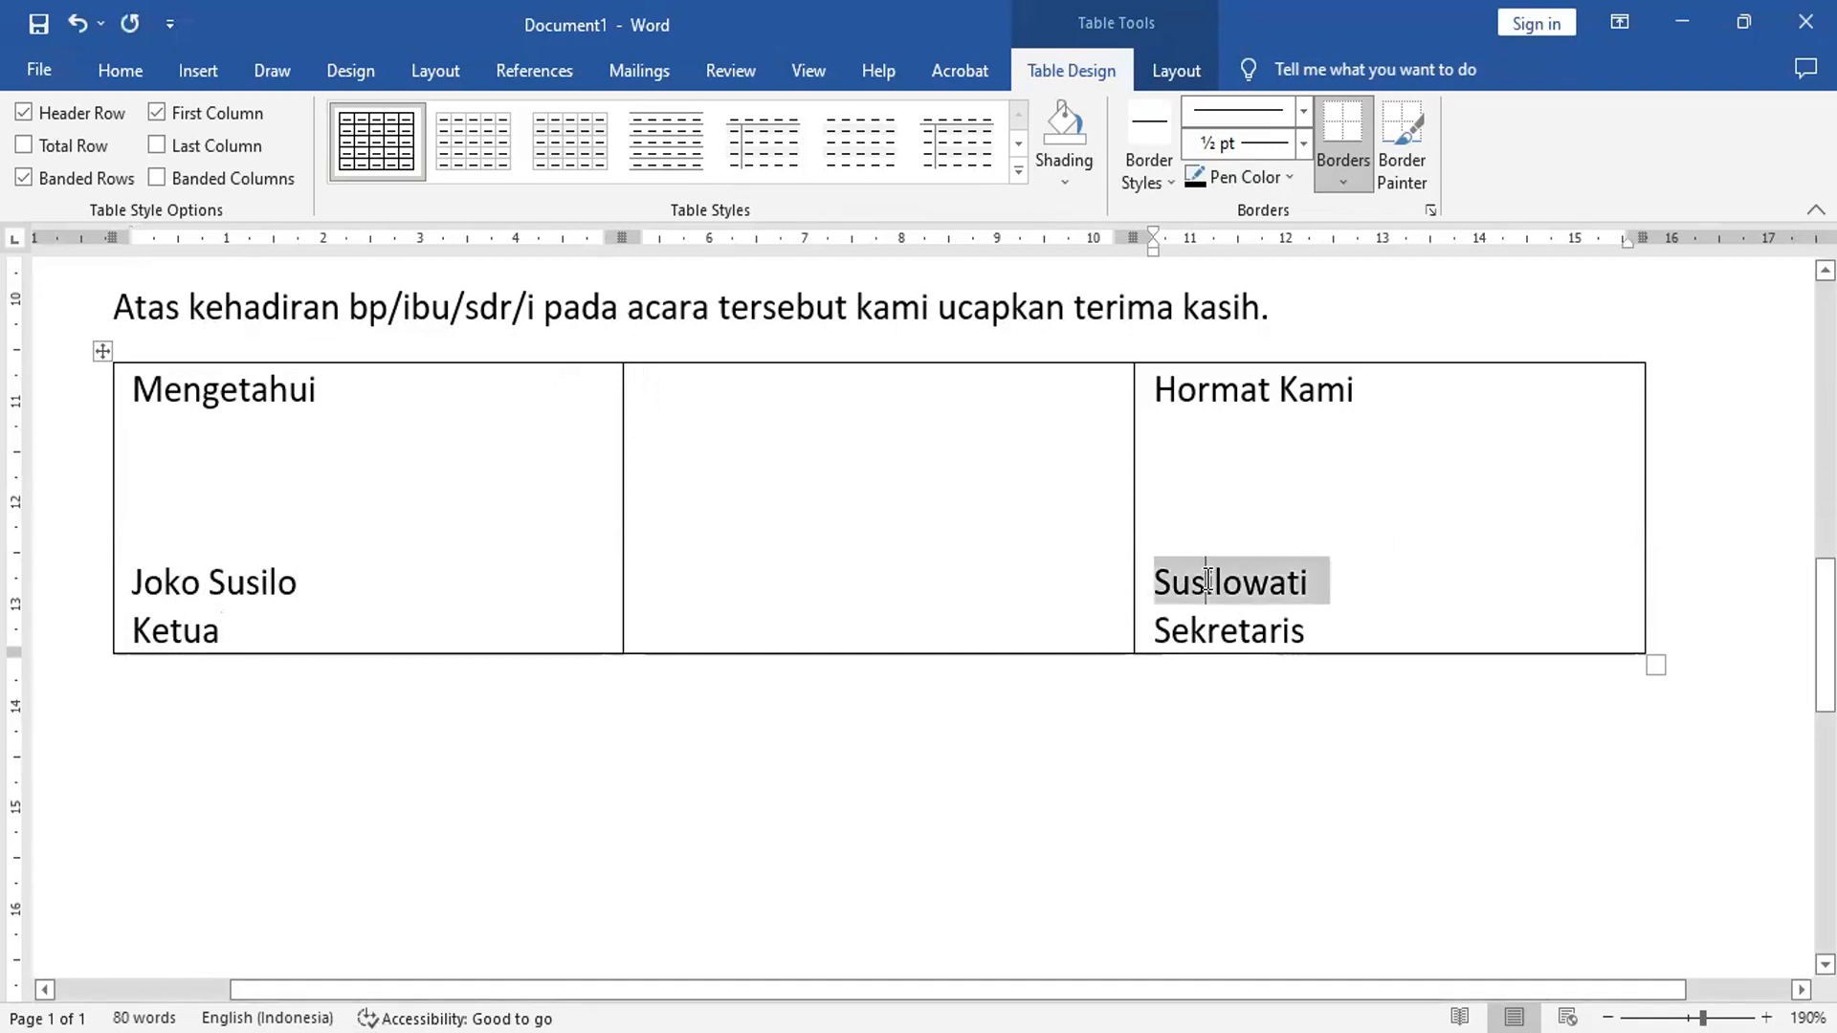
pyautogui.click(129, 75)
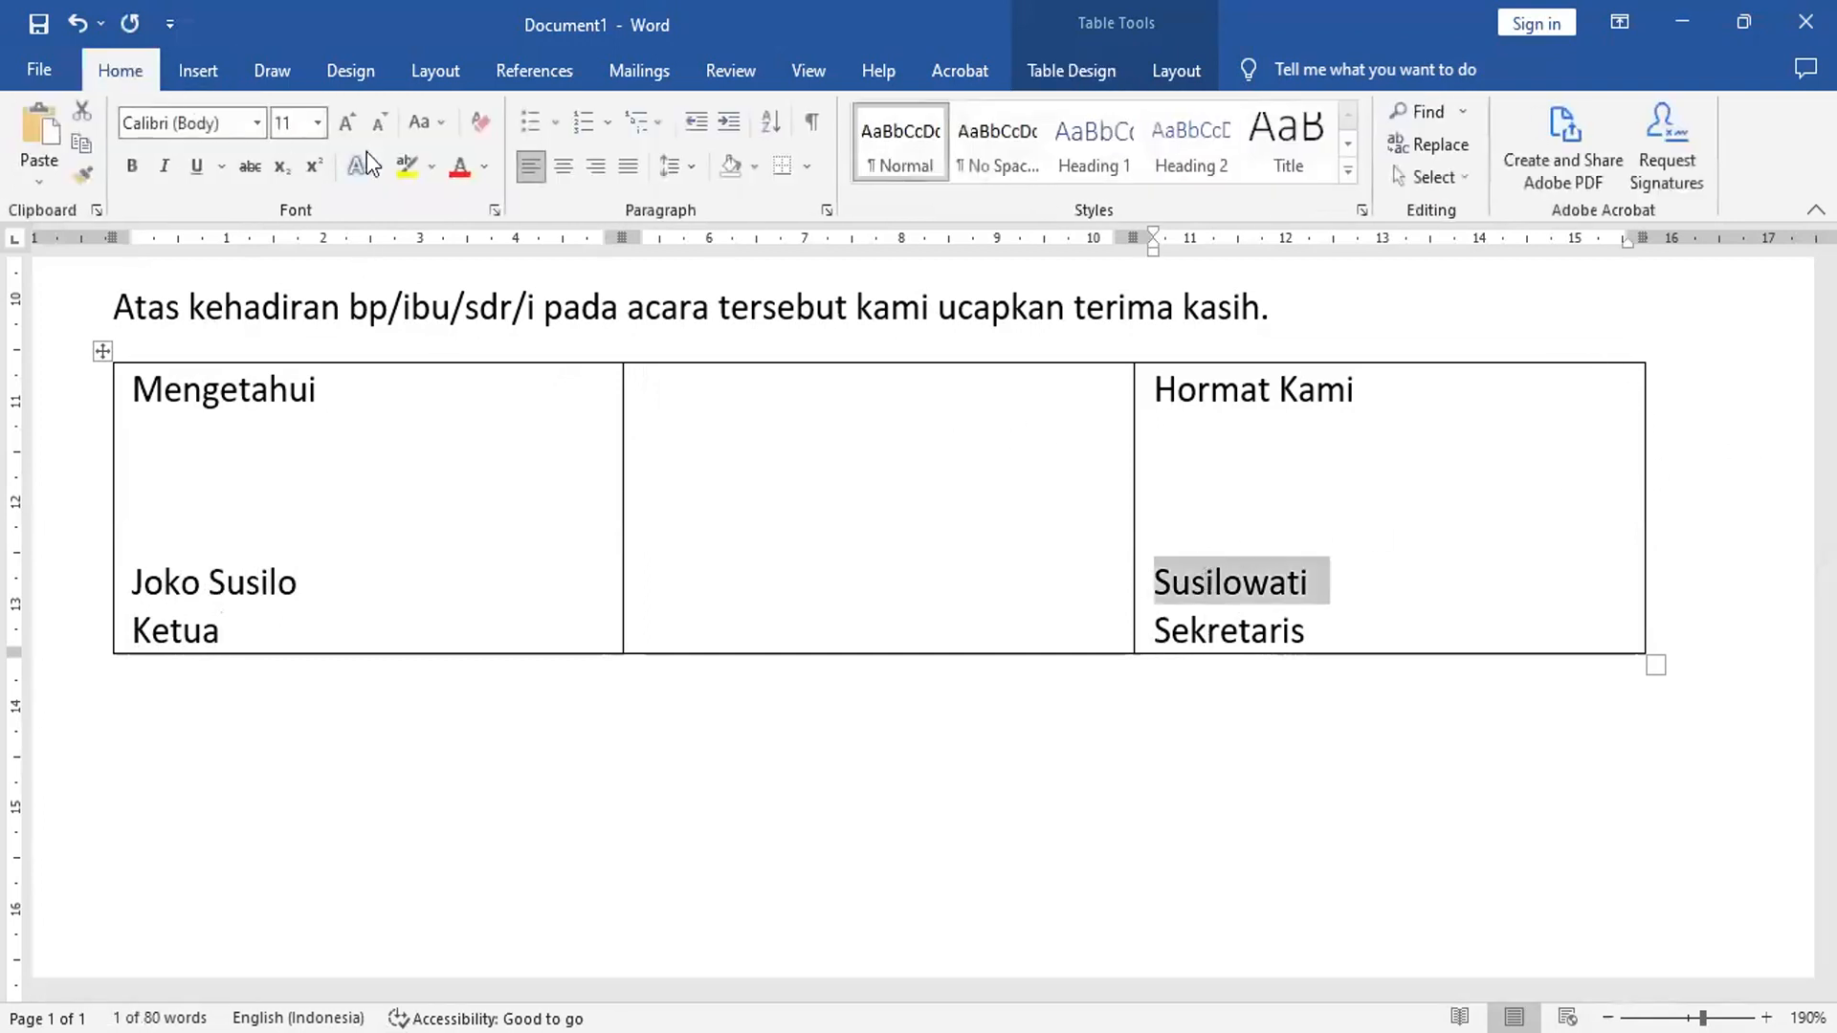
pyautogui.click(197, 167)
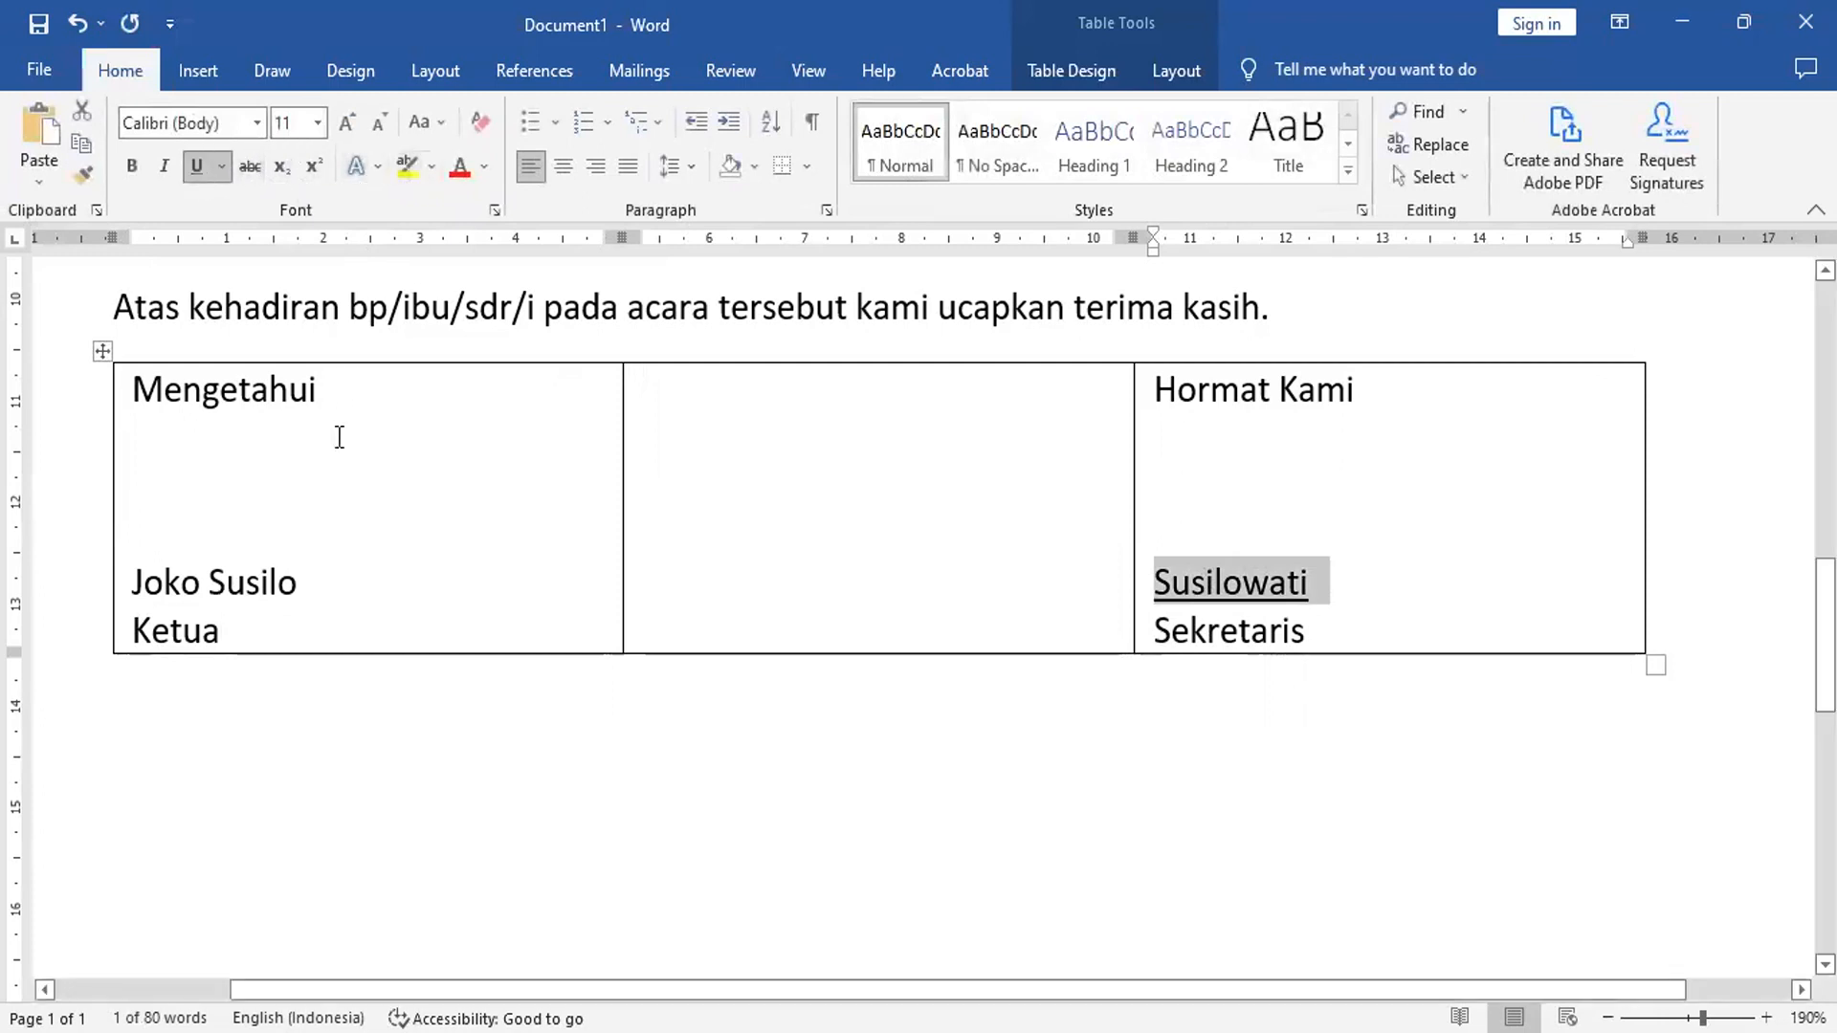
pyautogui.moveTo(234, 583); pyautogui.dragTo(288, 584)
pyautogui.click(197, 167)
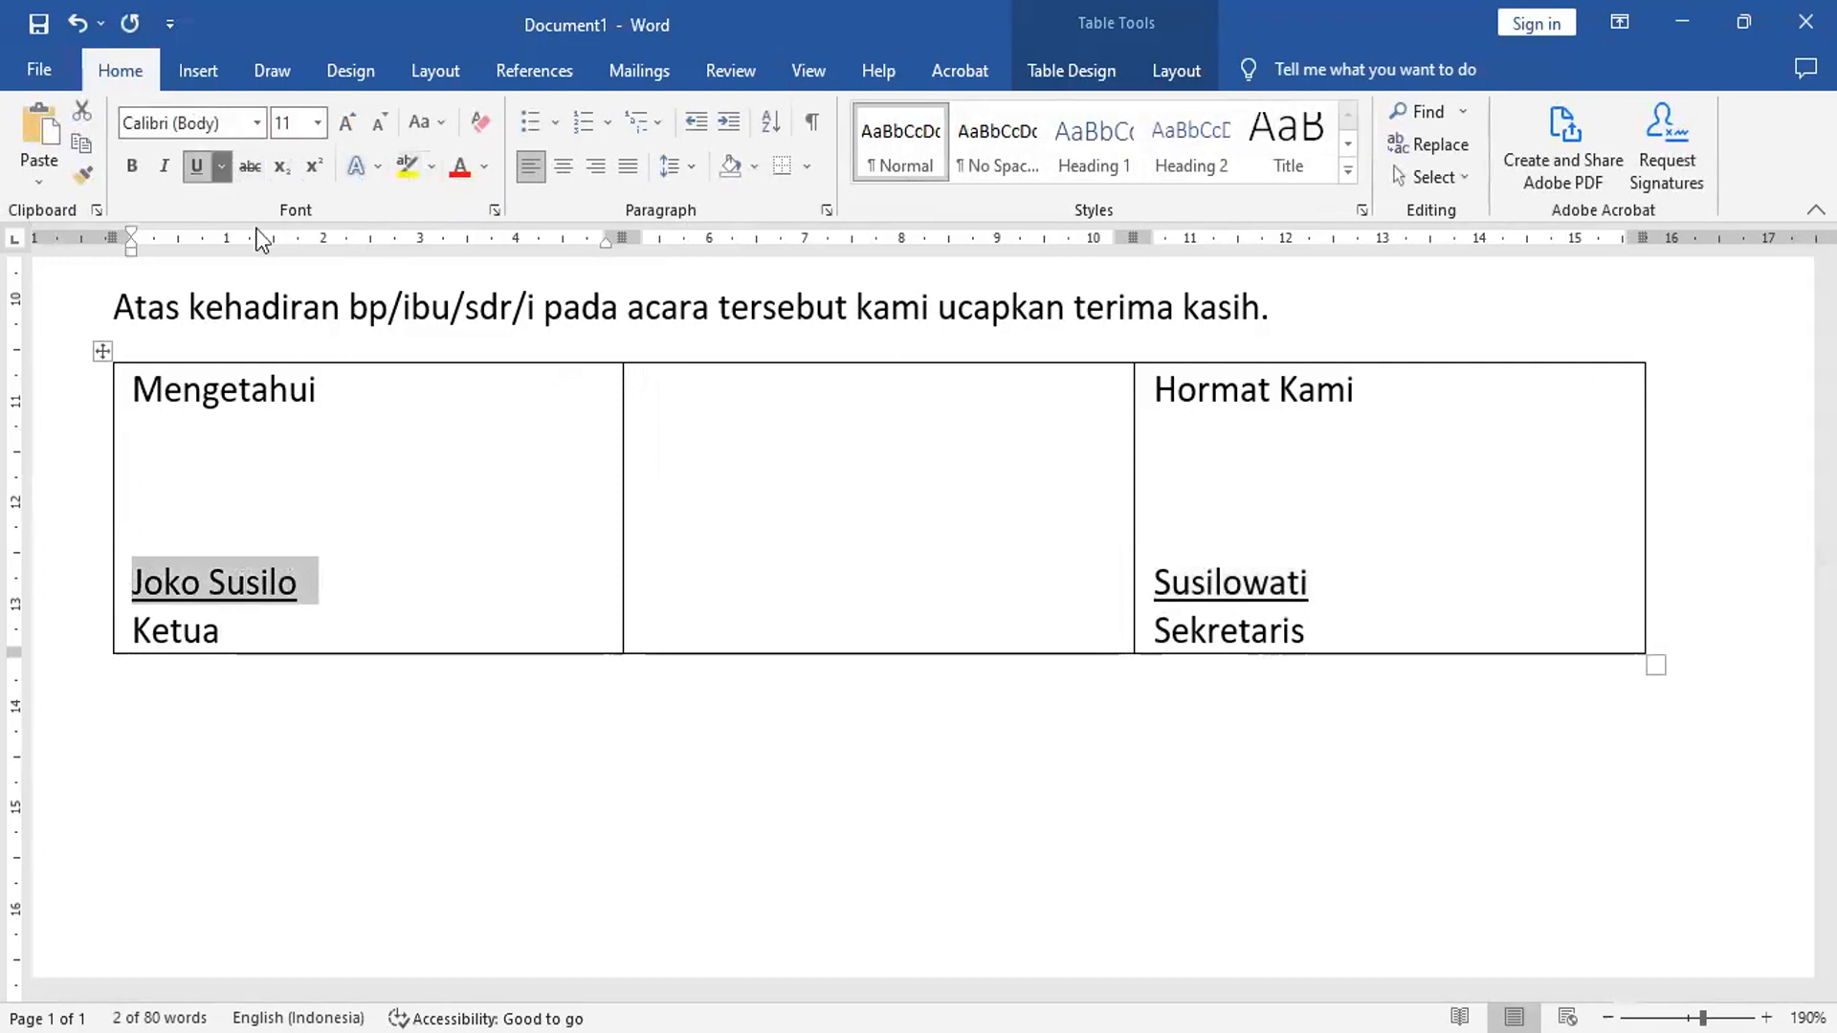
# - Centre the text of the first and third table columns
pyautogui.click(396, 357)
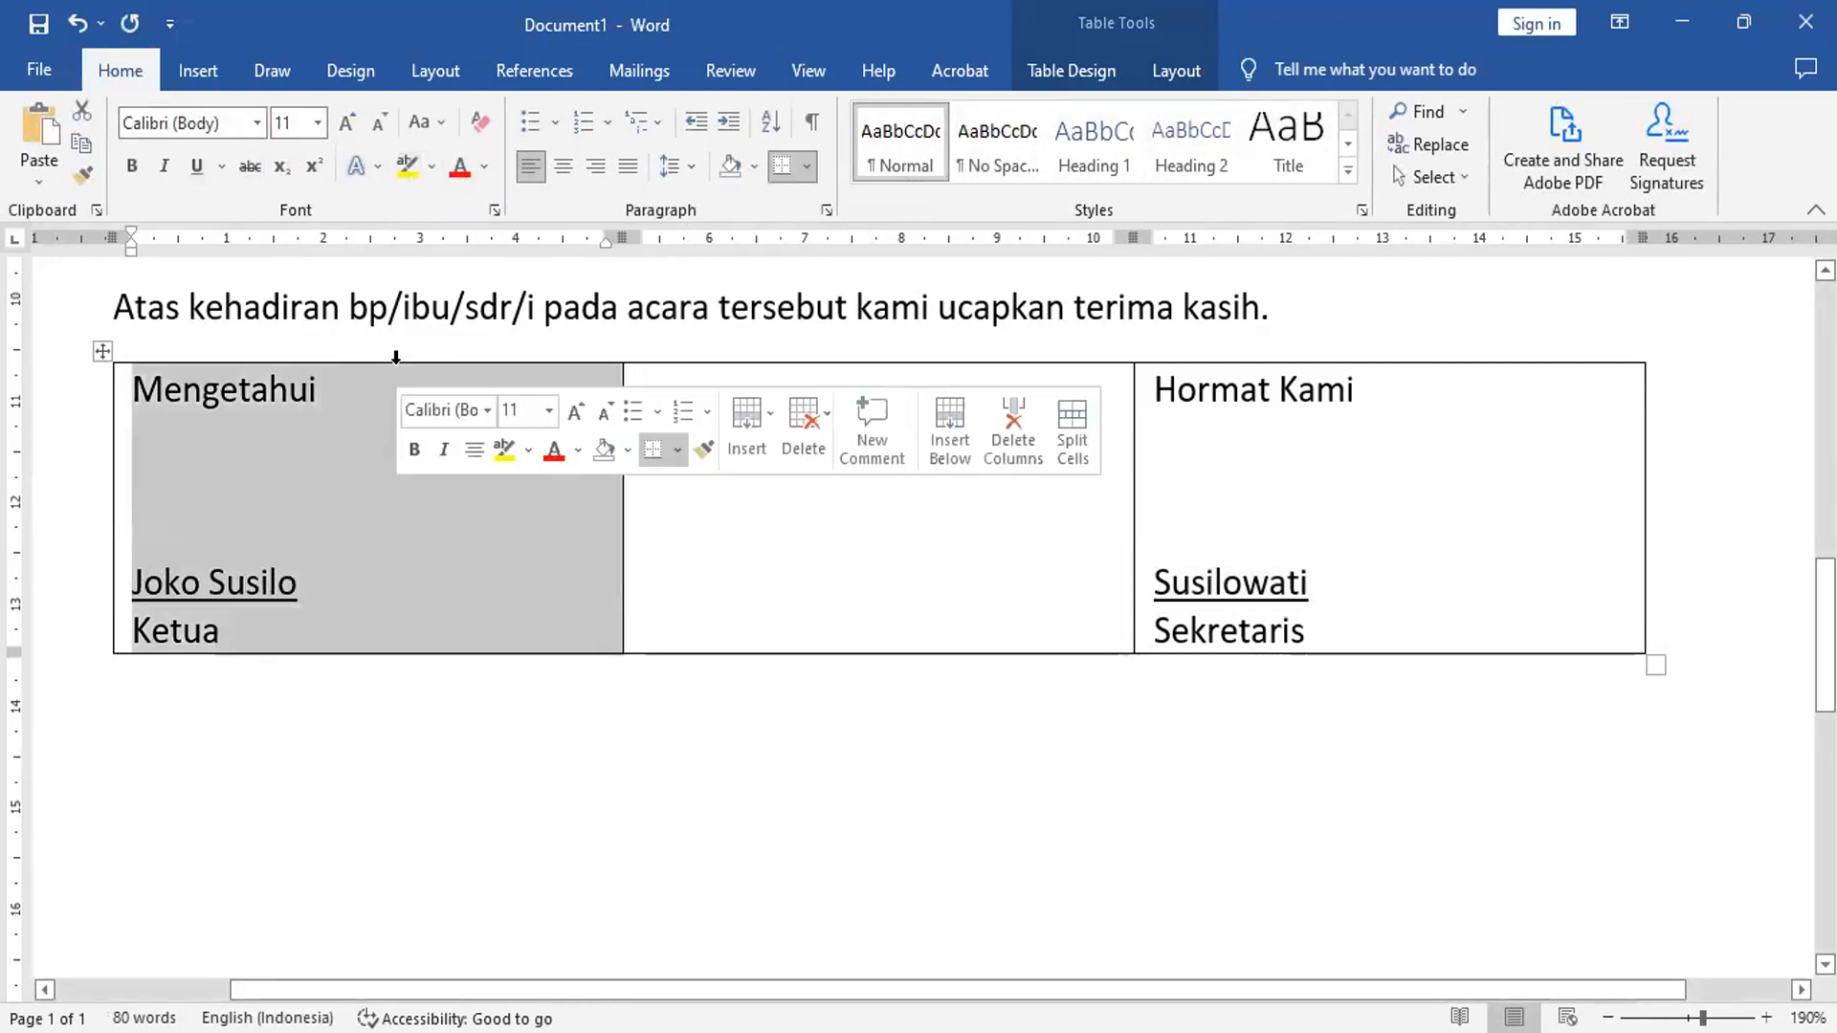
pyautogui.click(563, 166)
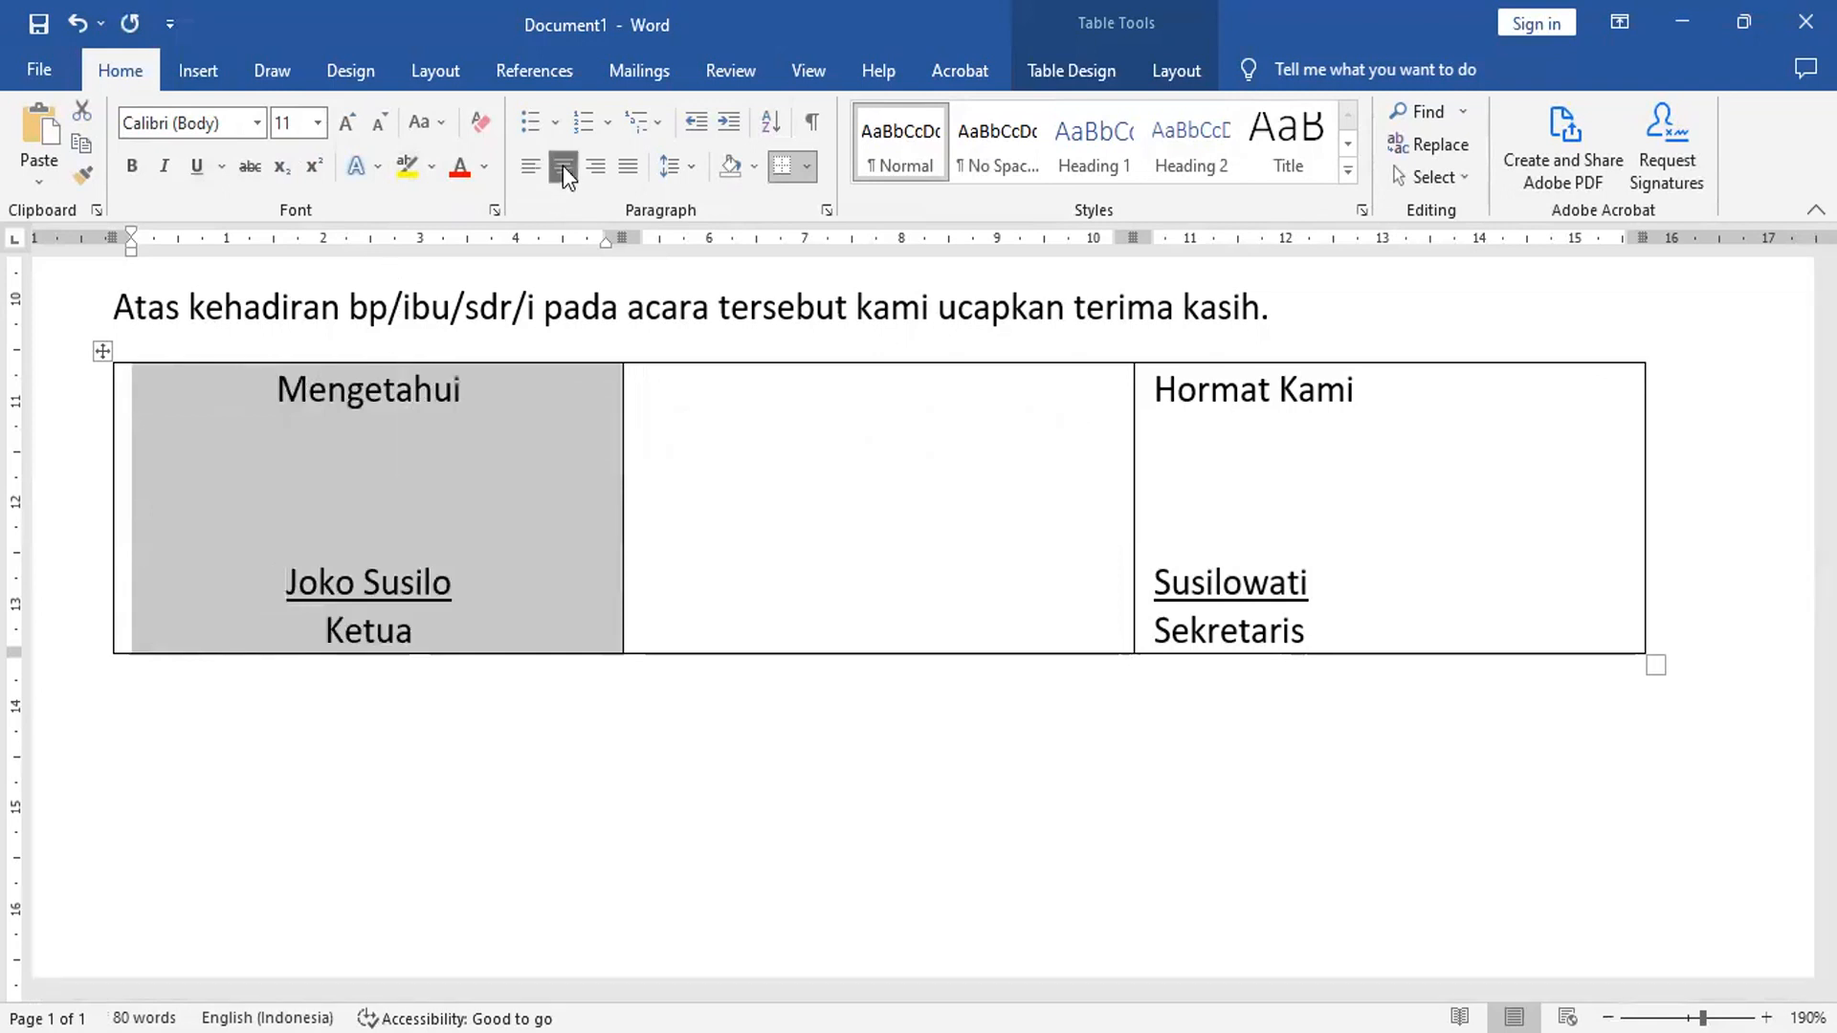
pyautogui.keyDown('ctrl'); pyautogui.click(1289, 357); pyautogui.keyUp('ctrl')
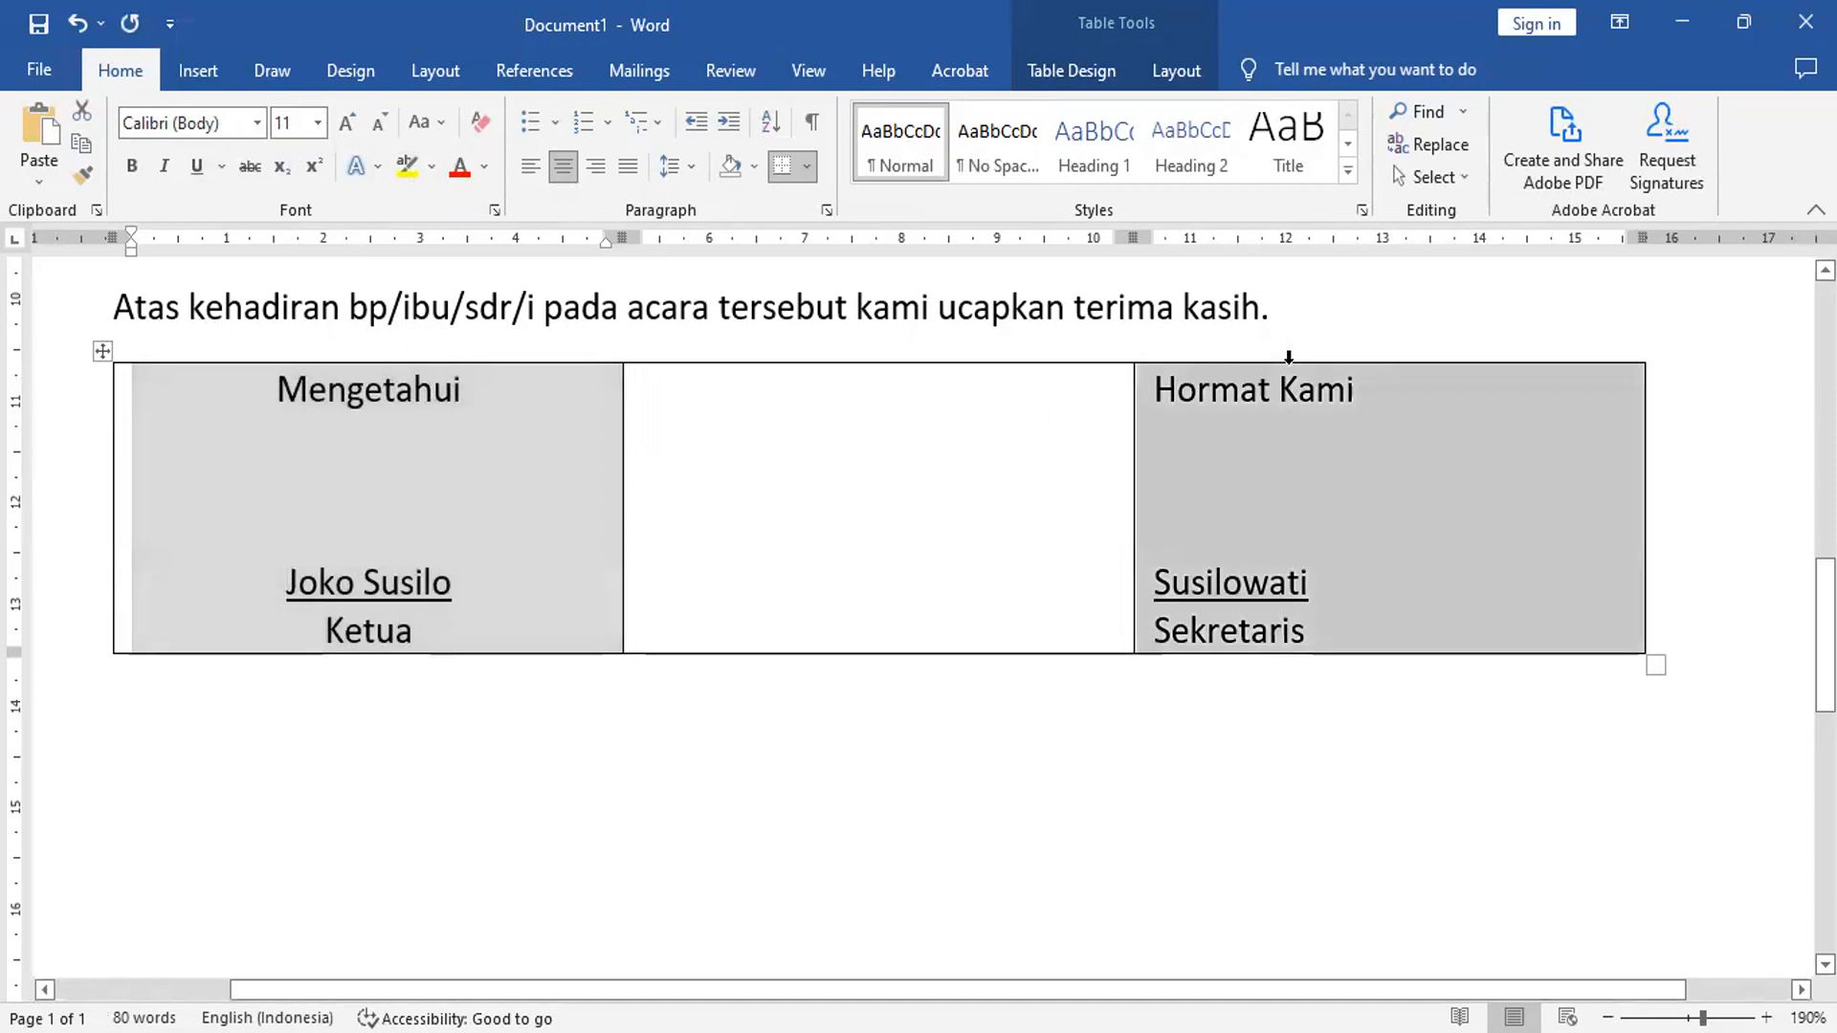
pyautogui.click(570, 172)
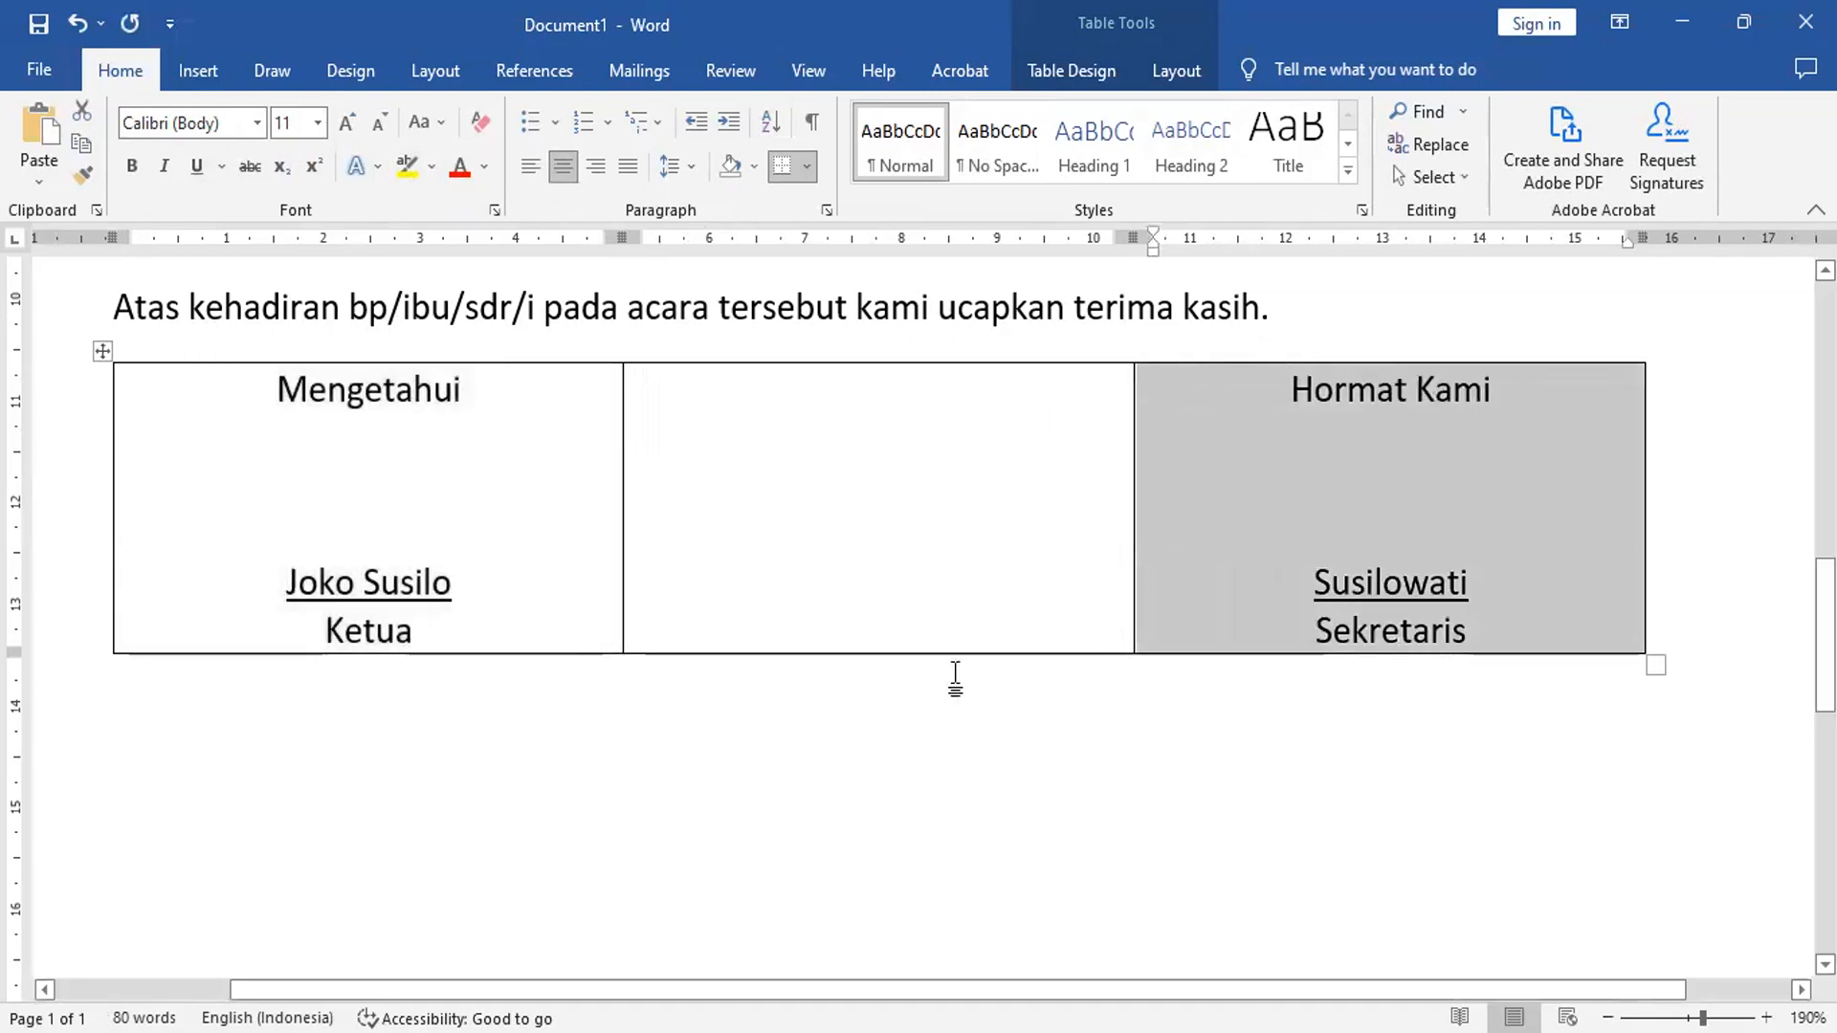
pyautogui.click(909, 517)
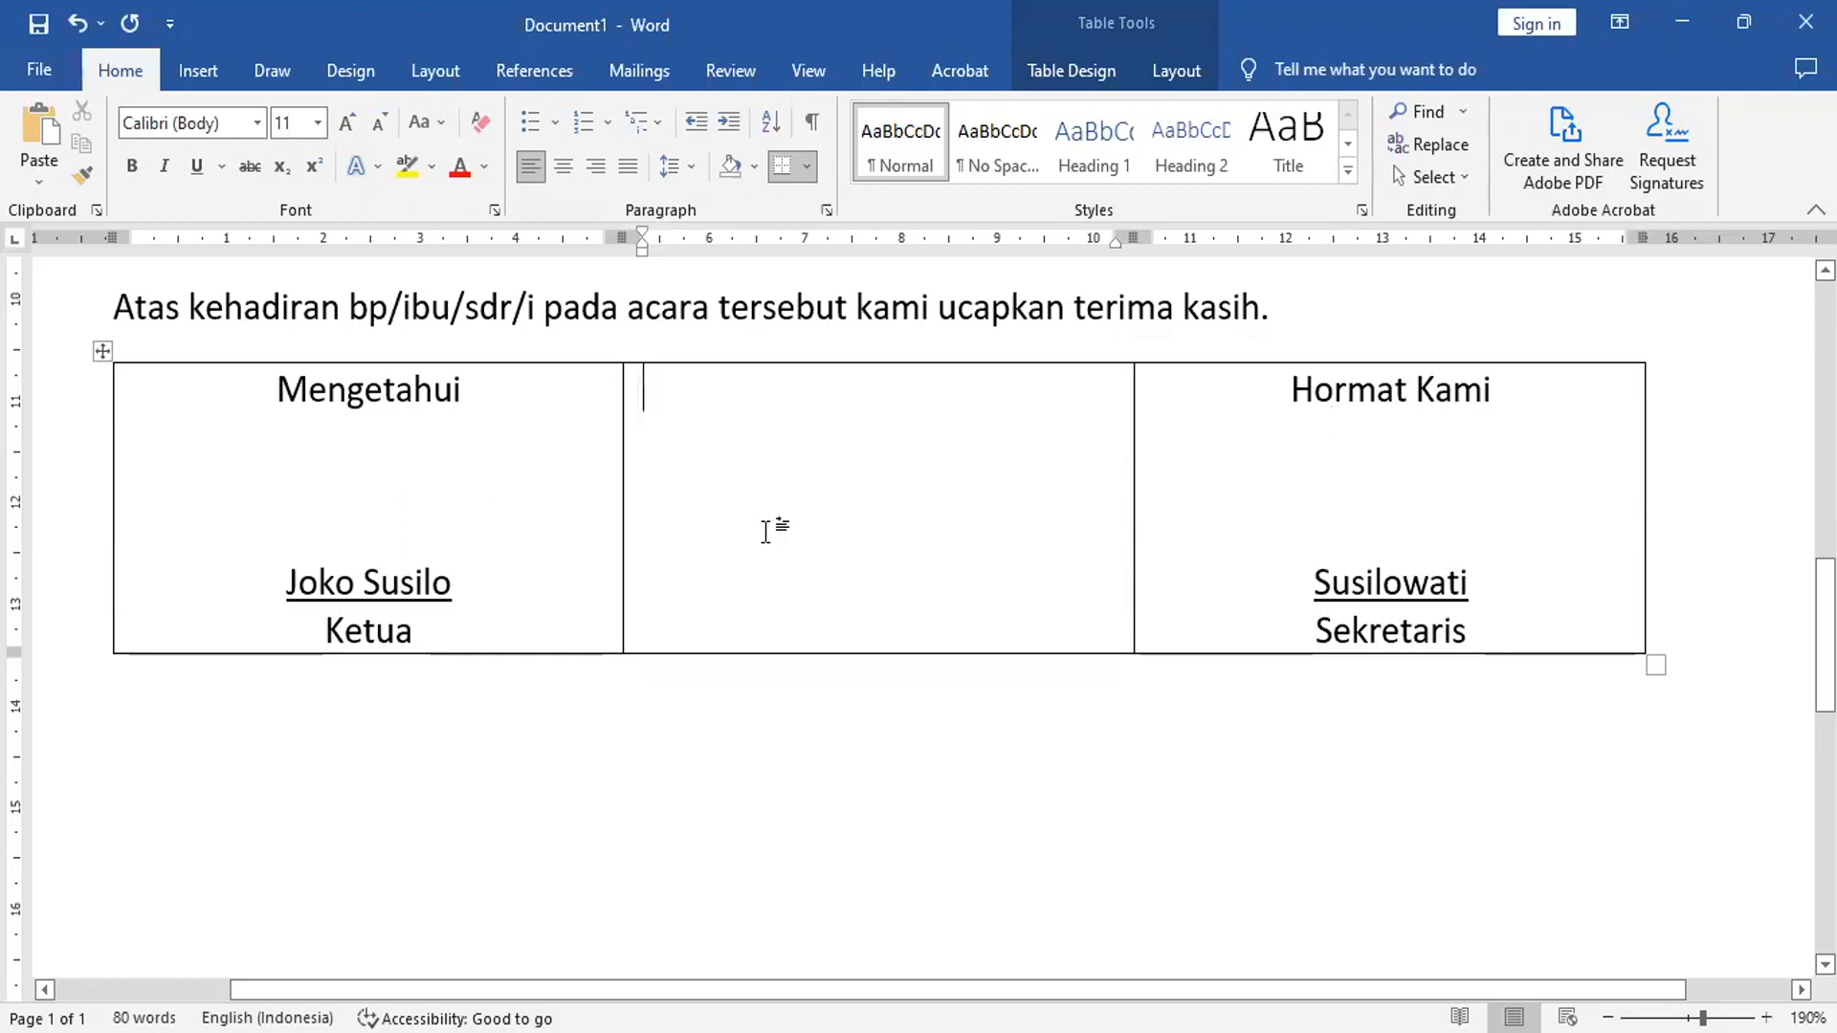
# - Apply No Border to the whole signature table
pyautogui.click(102, 350)
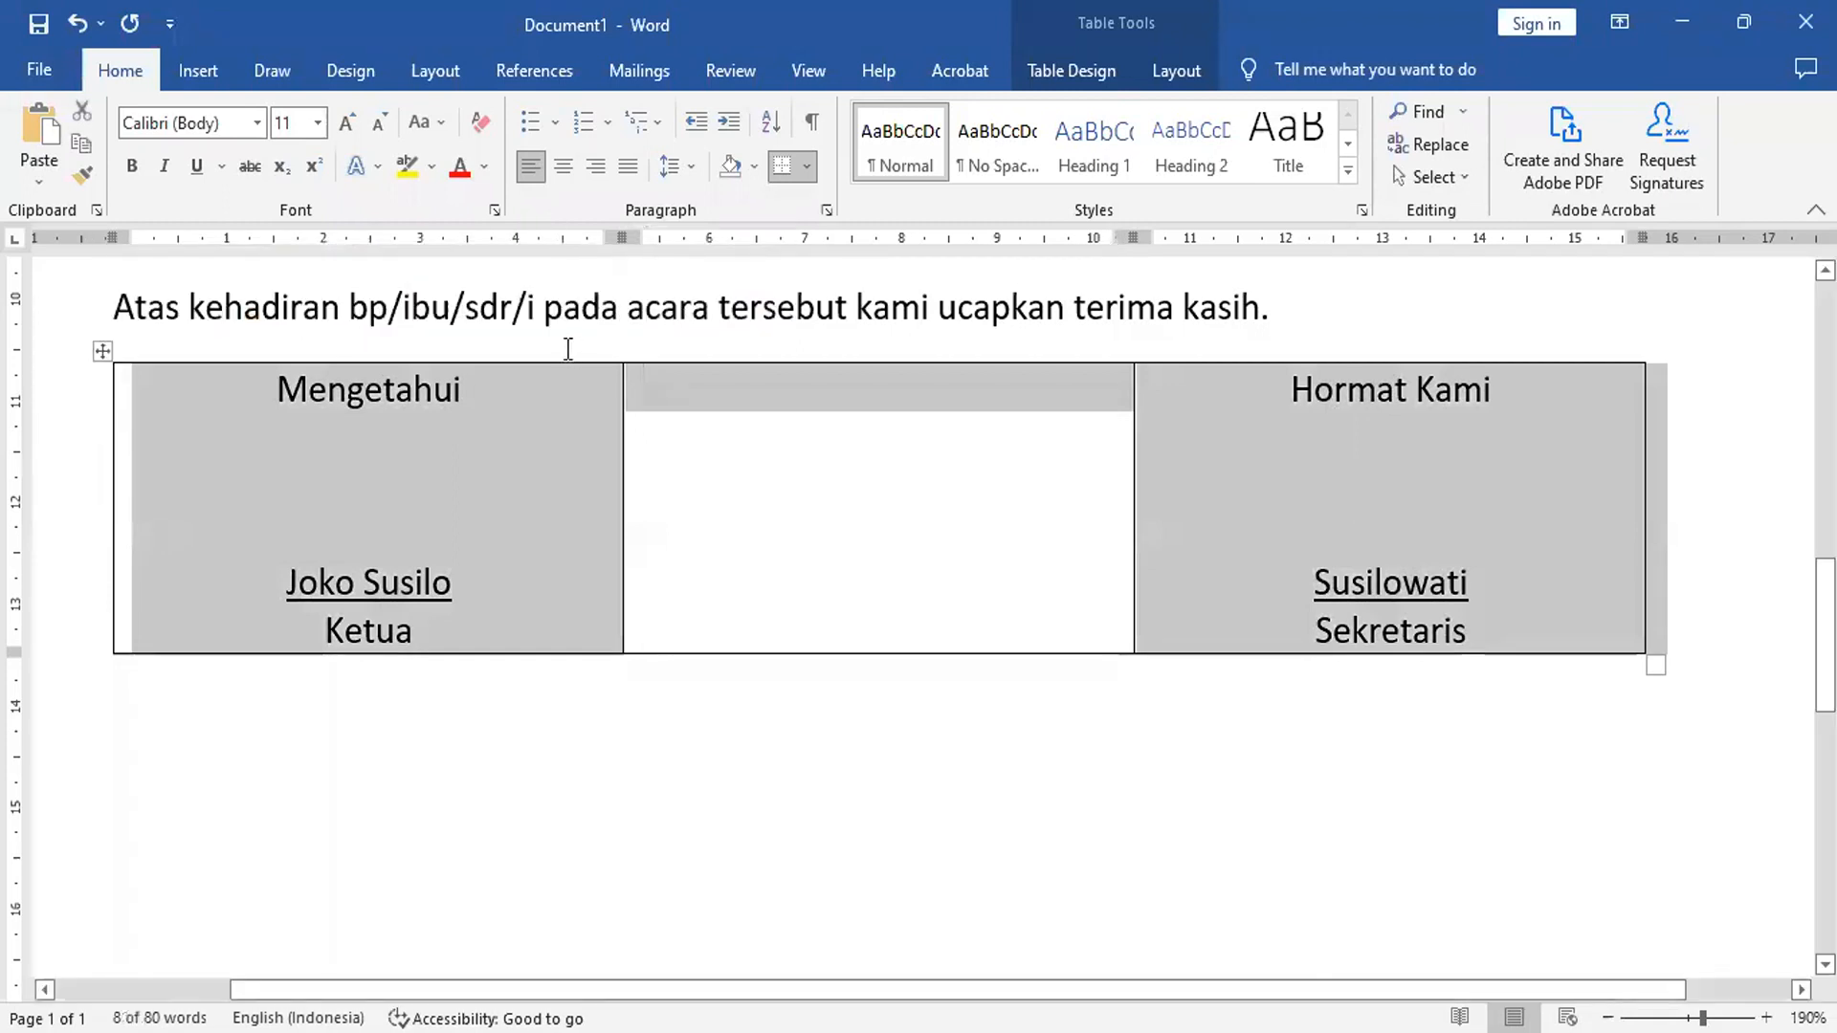
pyautogui.click(1169, 67)
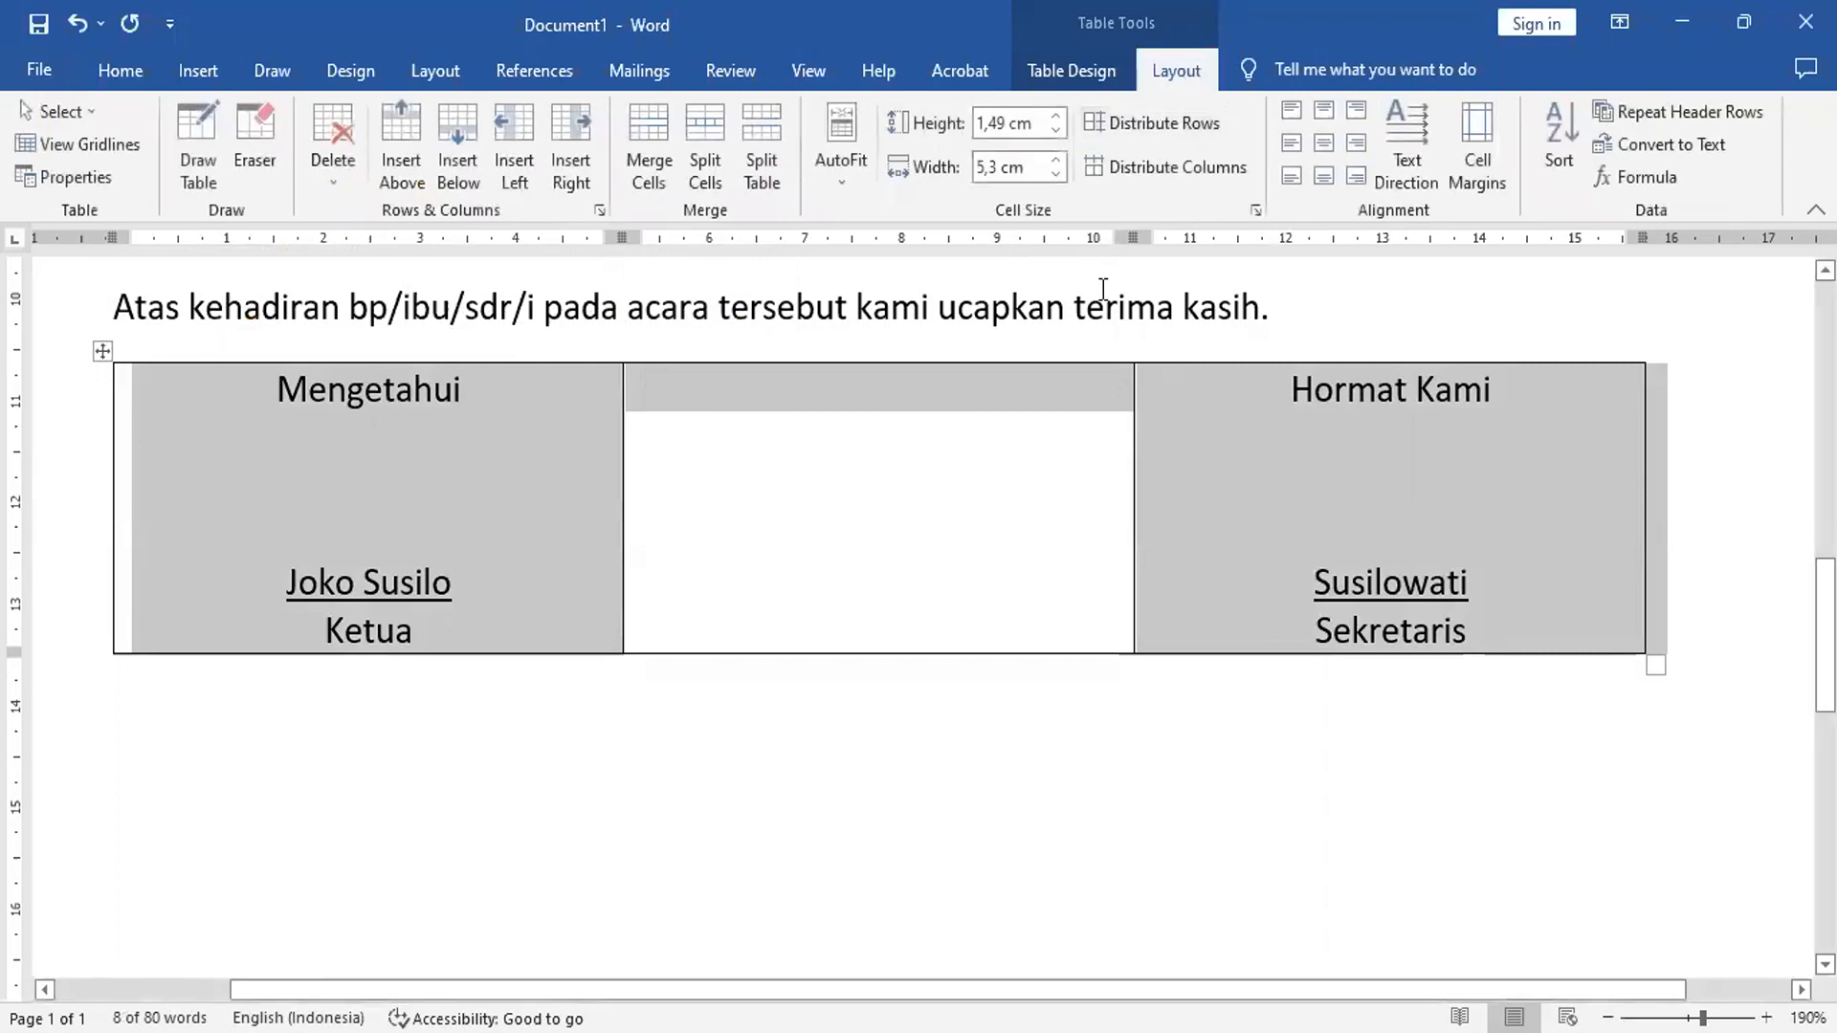
pyautogui.click(1100, 82)
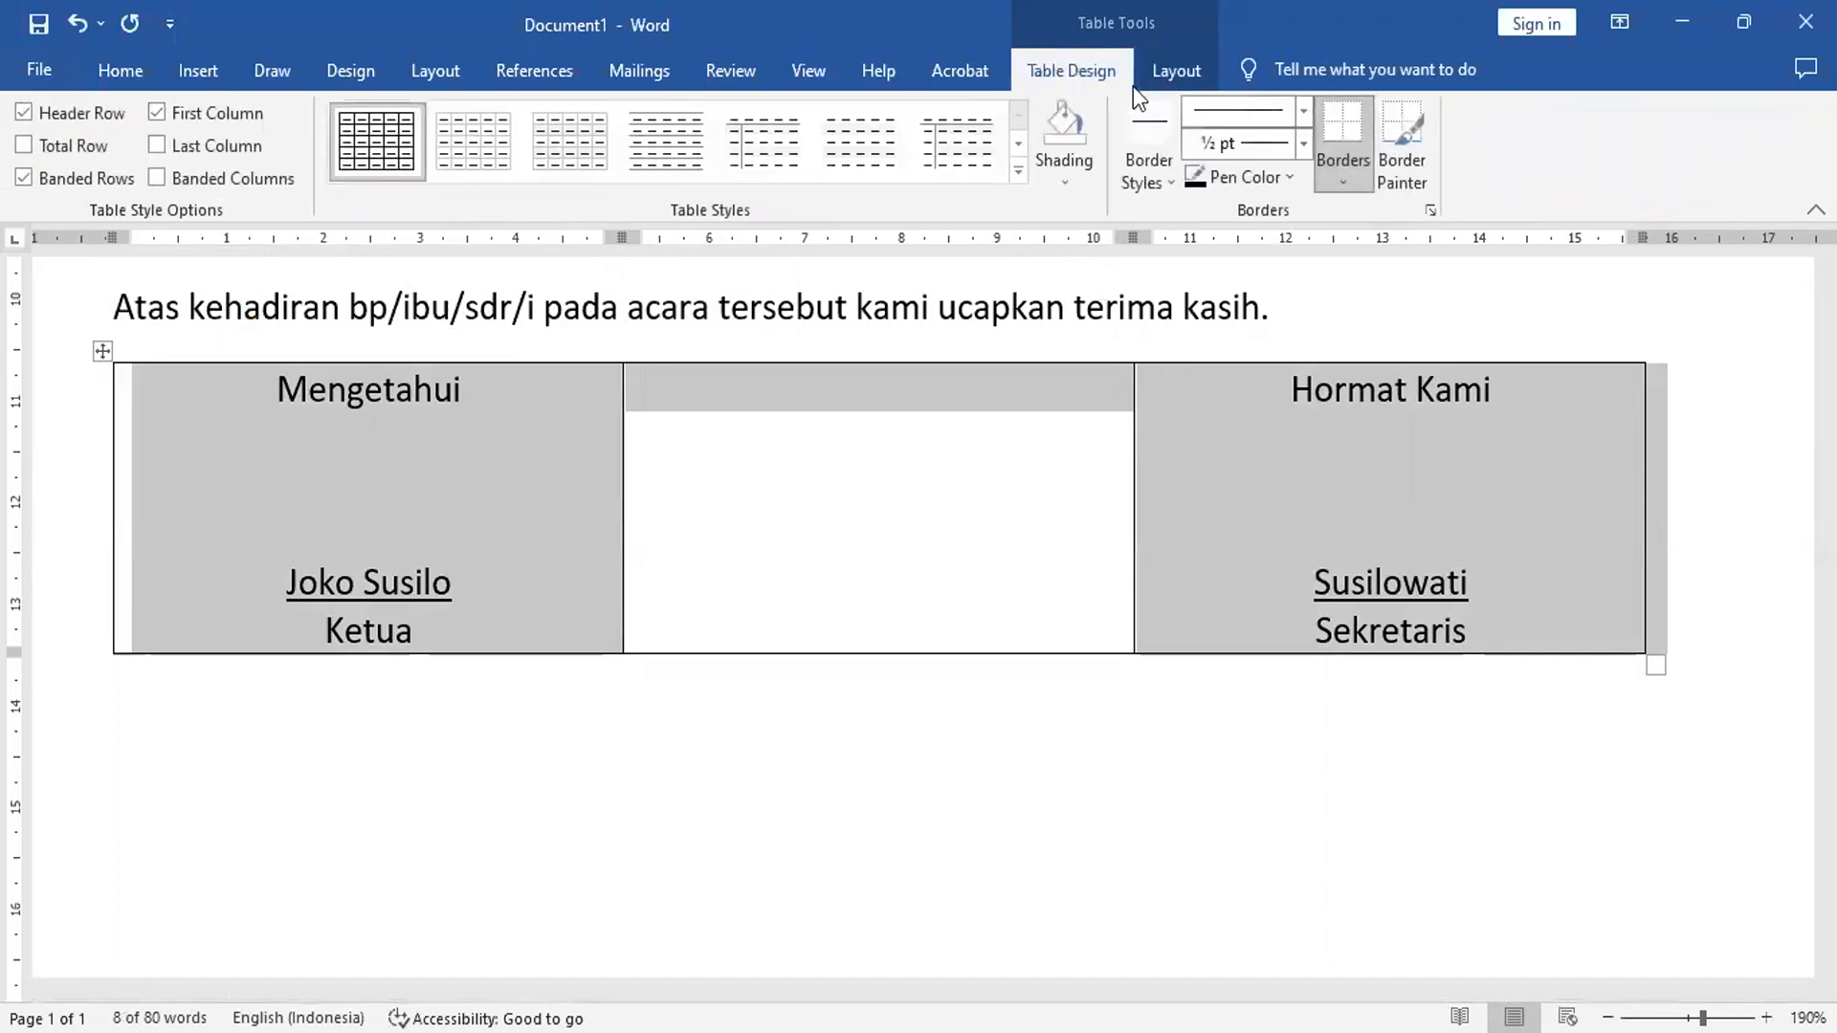
pyautogui.click(1342, 174)
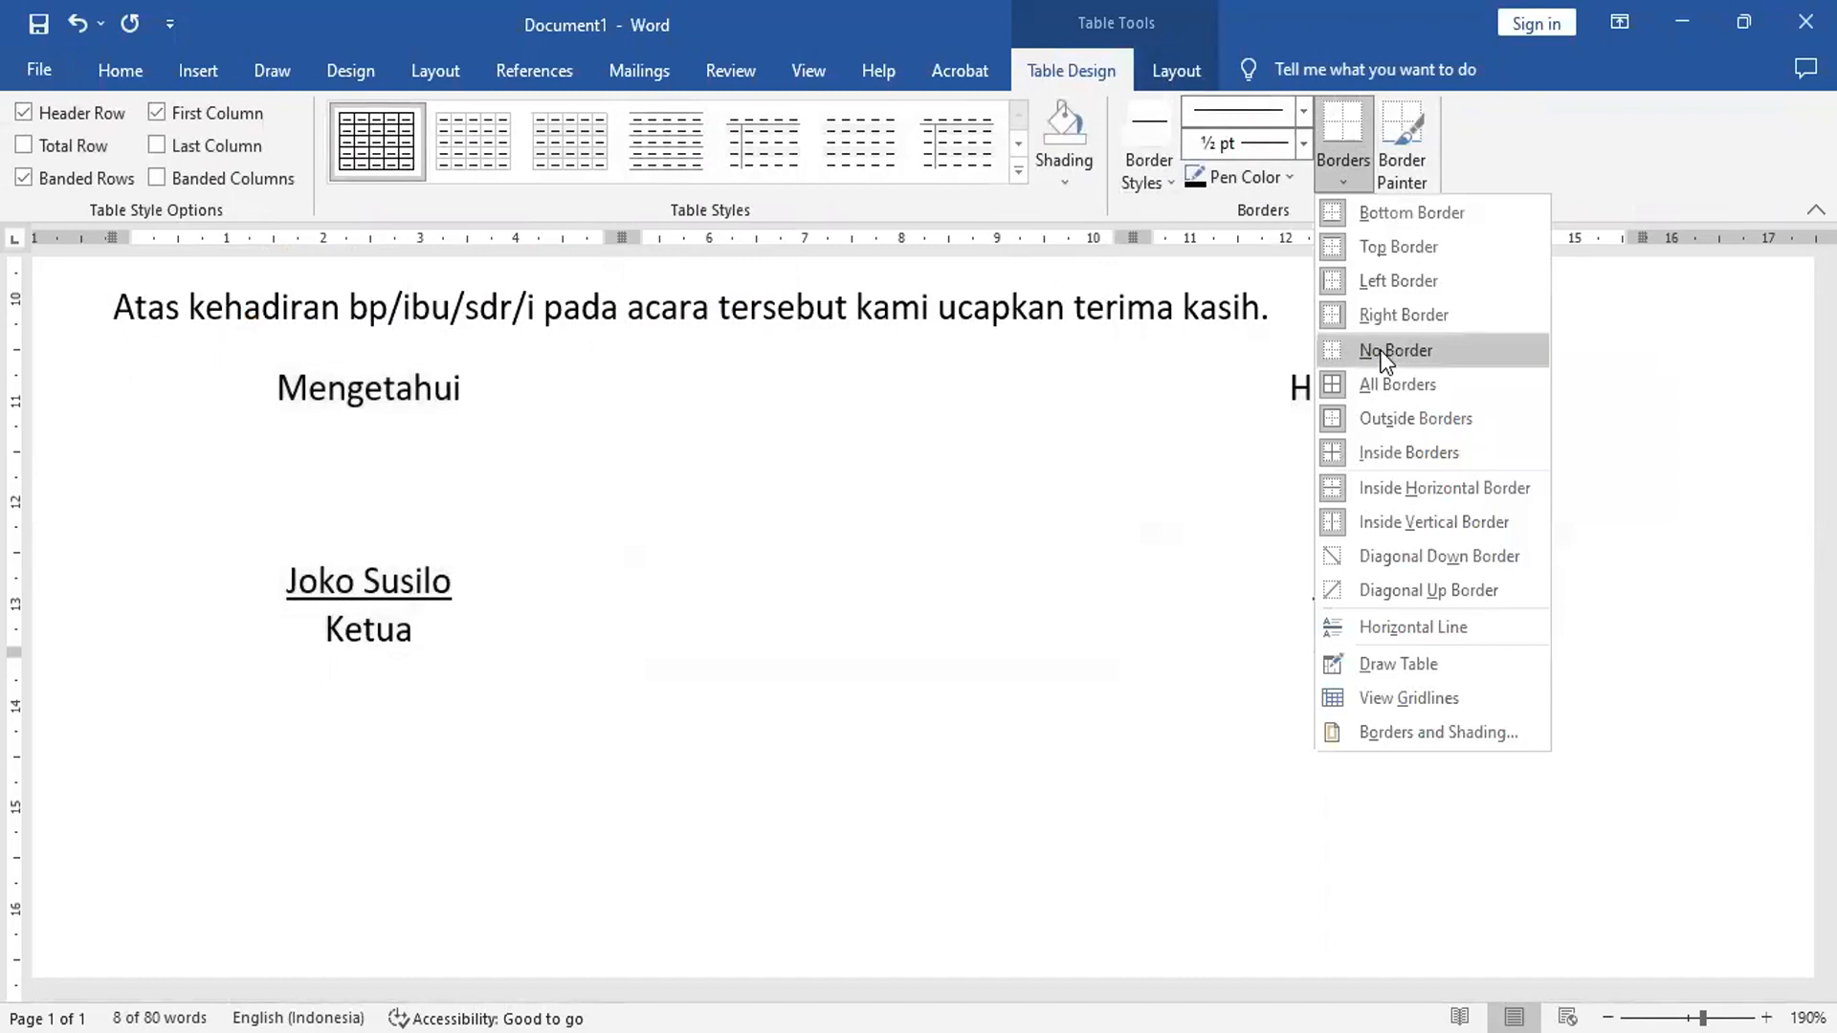
pyautogui.click(997, 489)
pyautogui.click(996, 488)
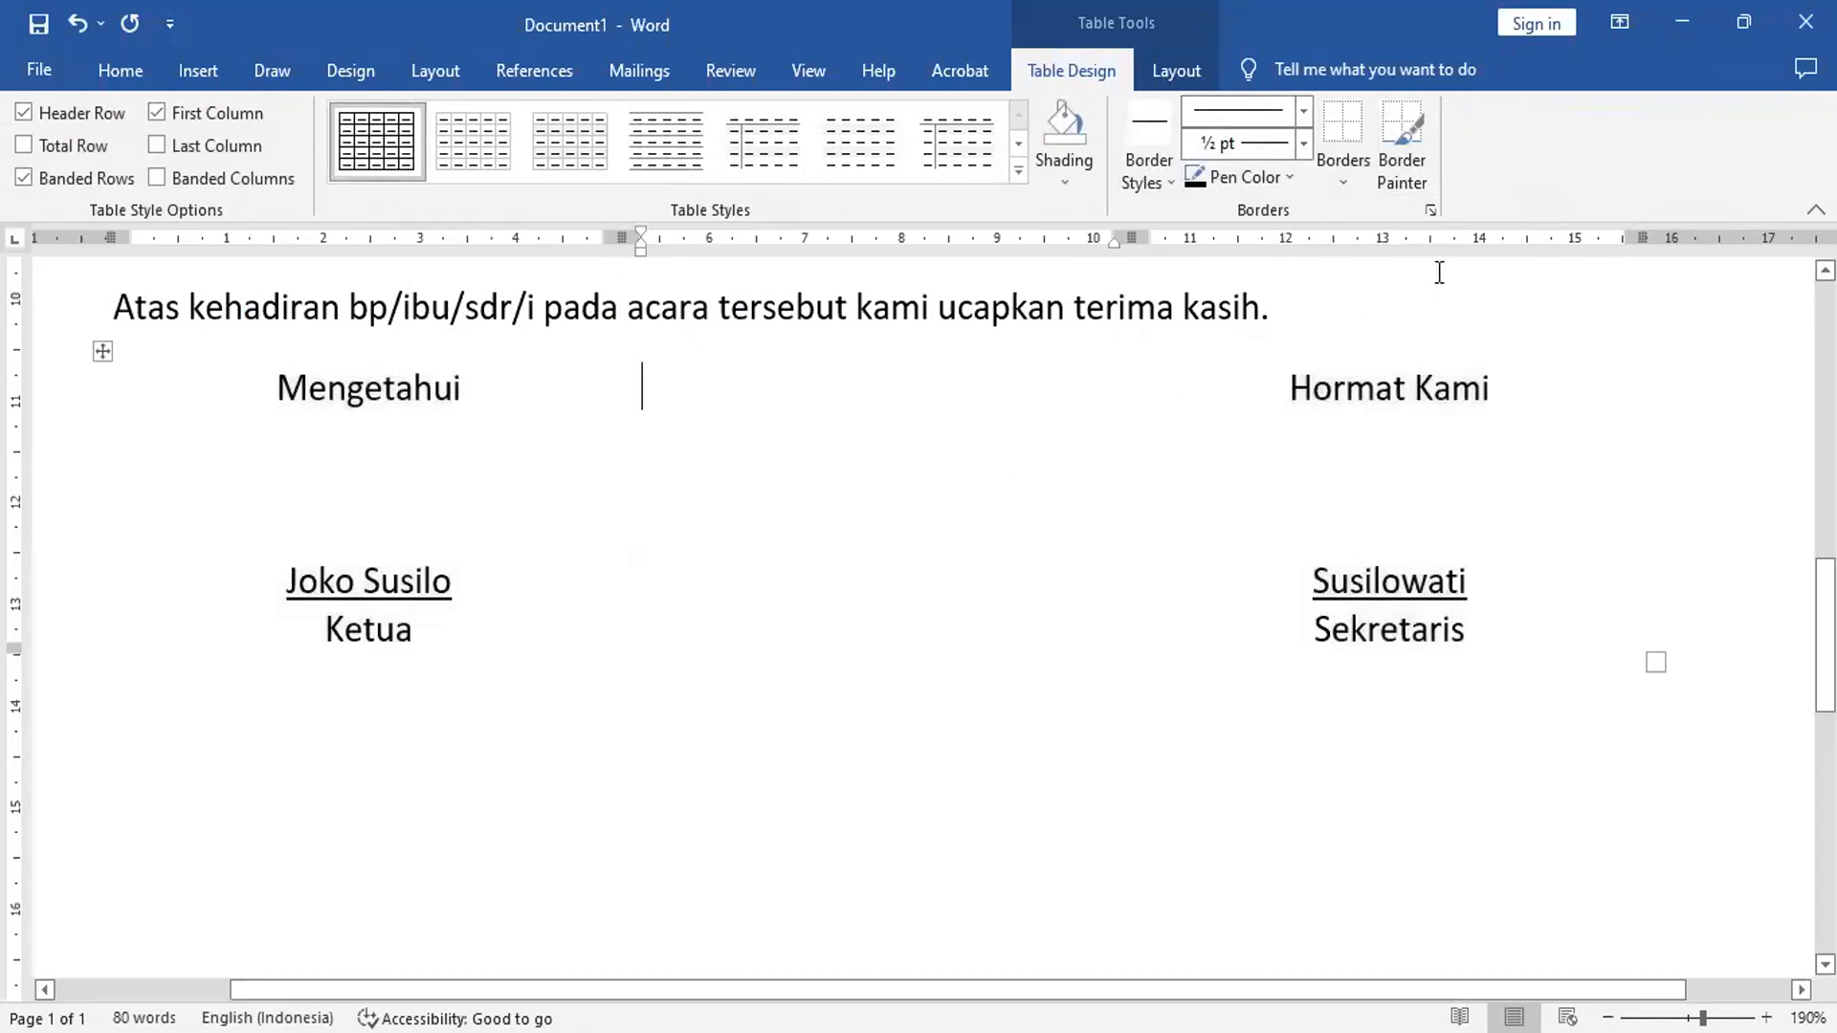
pyautogui.click(1392, 308)
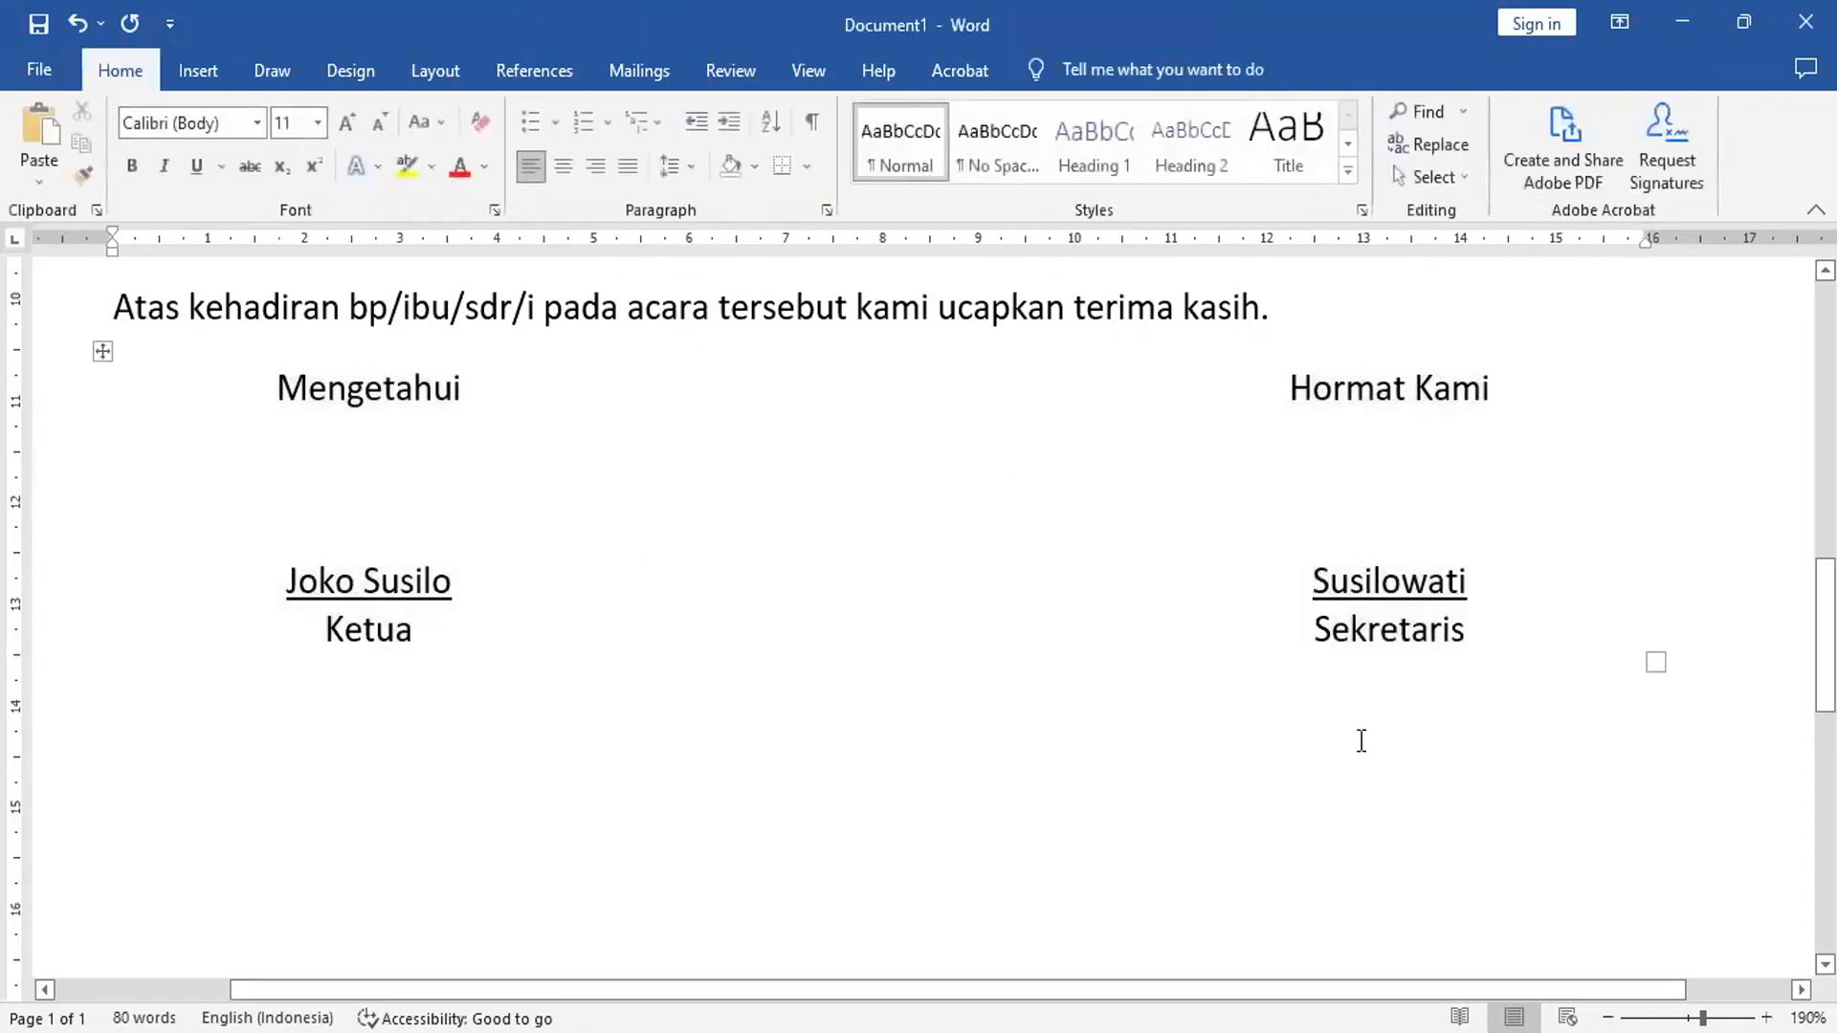